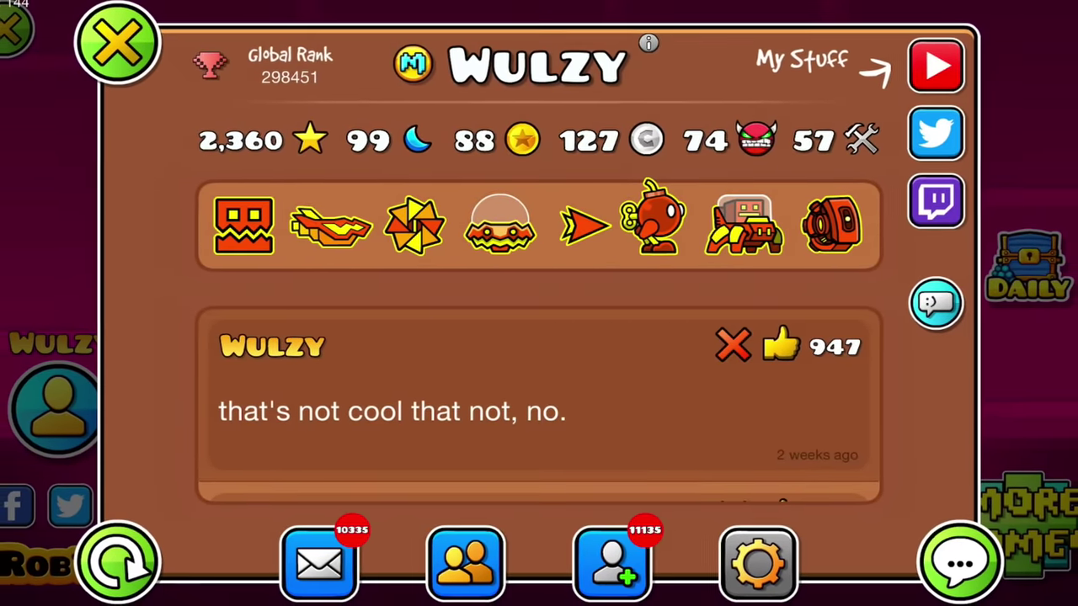
# - Leave the profile and open the unnamed new level in the level editor
pyautogui.click(113, 42)
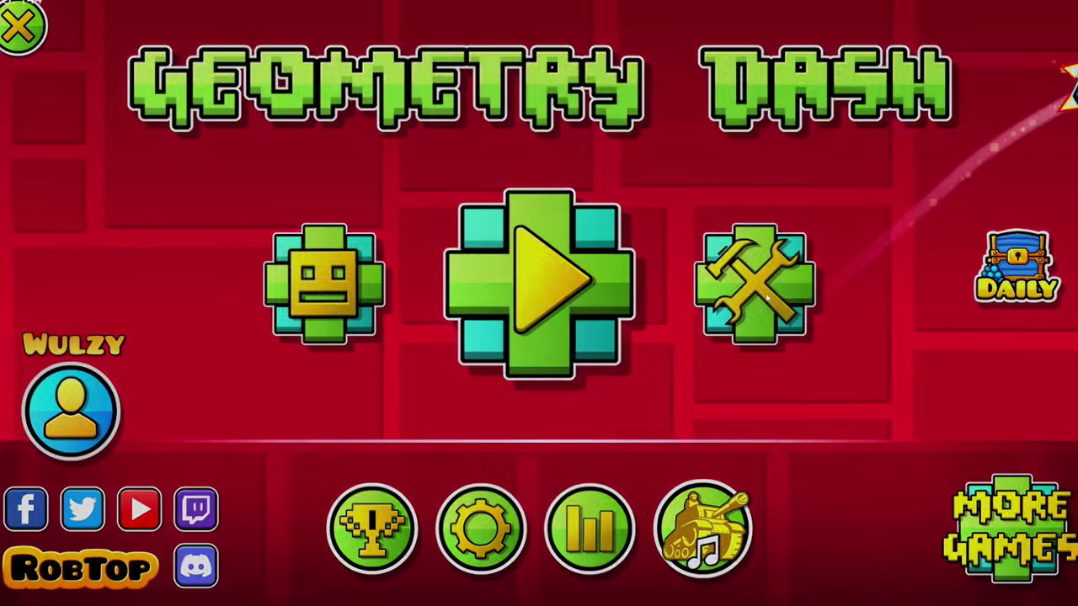
pyautogui.click(767, 291)
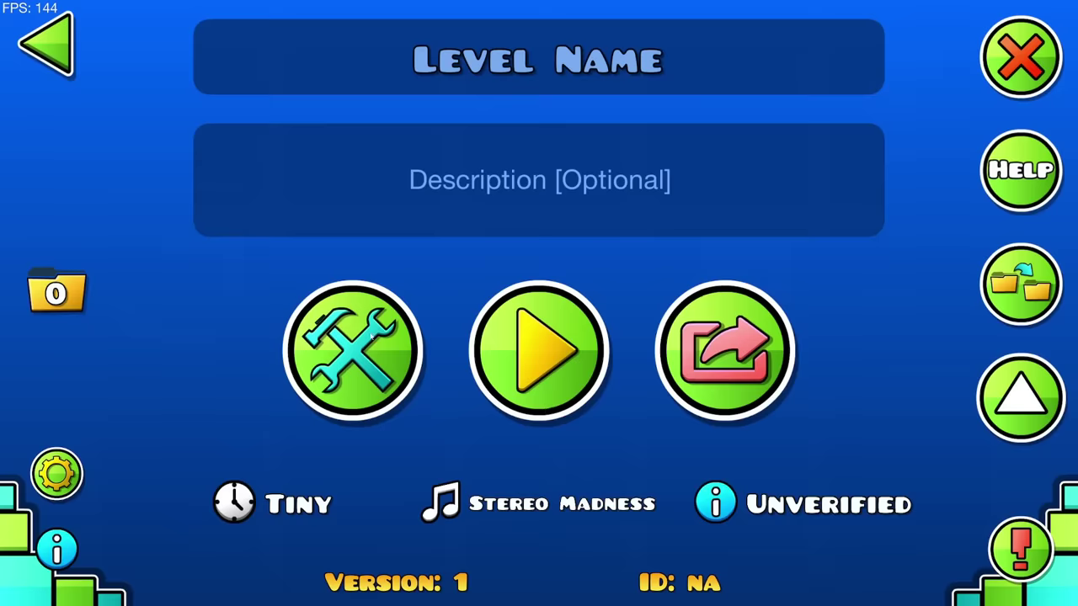
pyautogui.click(350, 335)
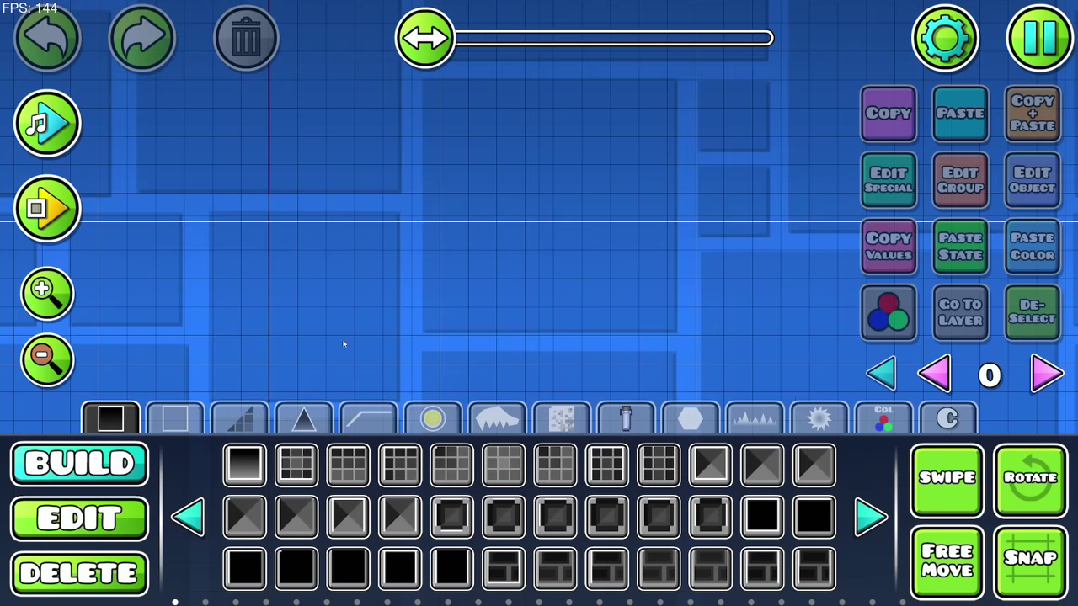
# - Place a Gray Scale shader trigger just before the start of the level
pyautogui.click(882, 419)
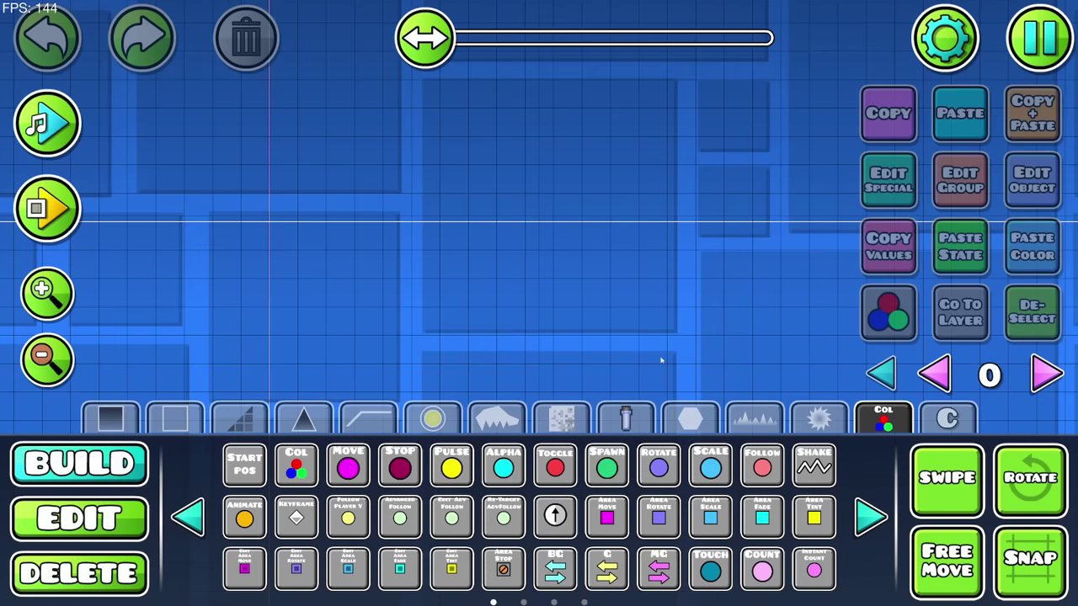
pyautogui.click(873, 517)
pyautogui.click(873, 517)
pyautogui.click(504, 569)
pyautogui.click(229, 269)
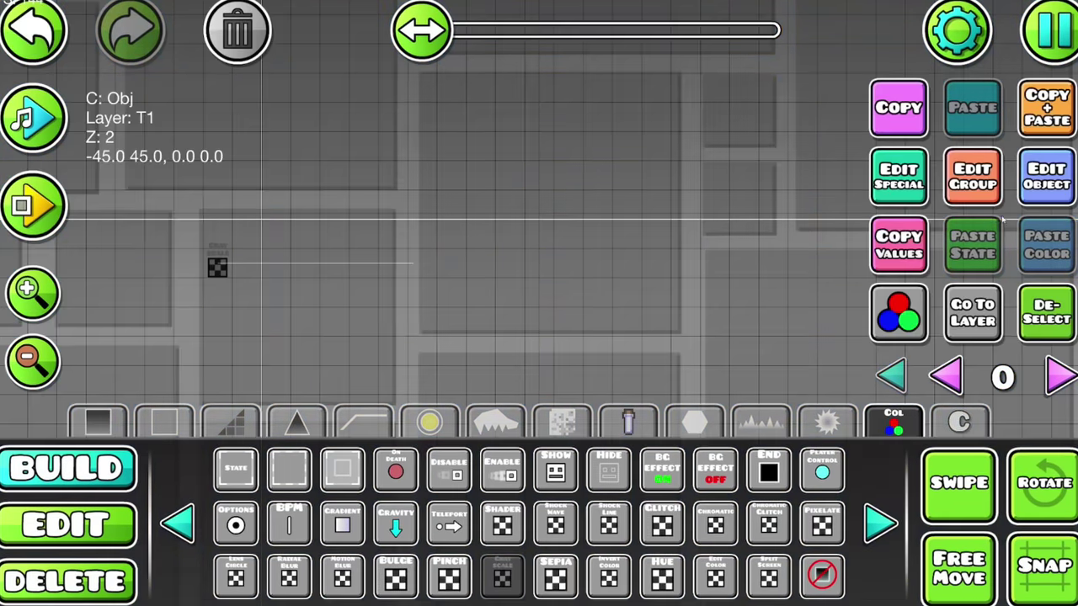
# - Set the Gray Scale trigger's value to 99
pyautogui.click(1031, 180)
pyautogui.click(434, 139)
pyautogui.press('BackSpace')
pyautogui.press('BackSpace')
pyautogui.press('BackSpace')
pyautogui.press('BackSpace')
pyautogui.write('99')
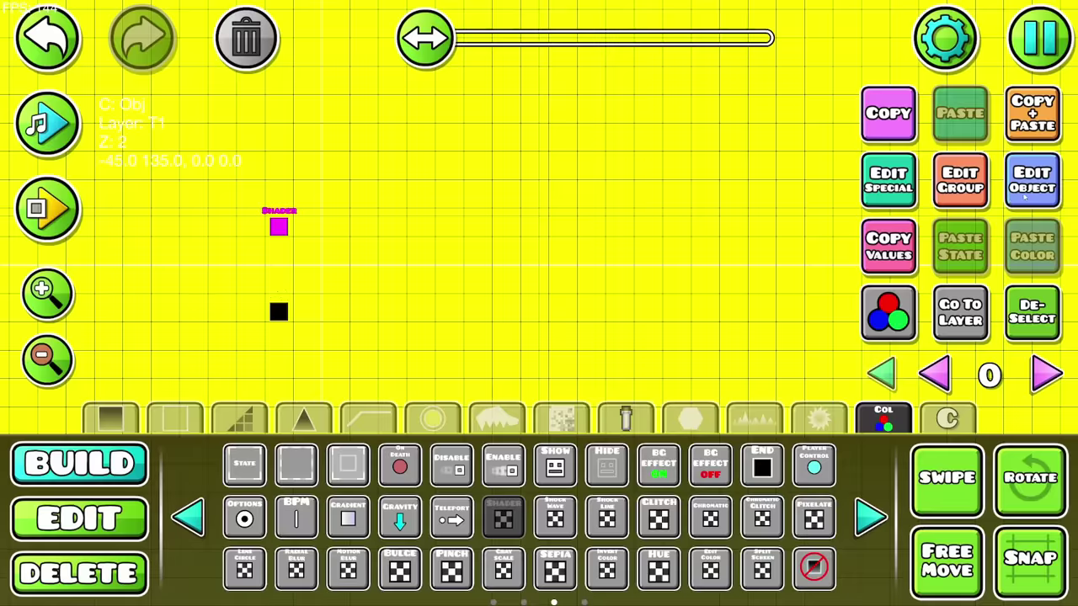
# - Limit the Shader trigger to the layers from BG to B5, and playtest the level briefly
pyautogui.click(1032, 179)
pyautogui.click(471, 304)
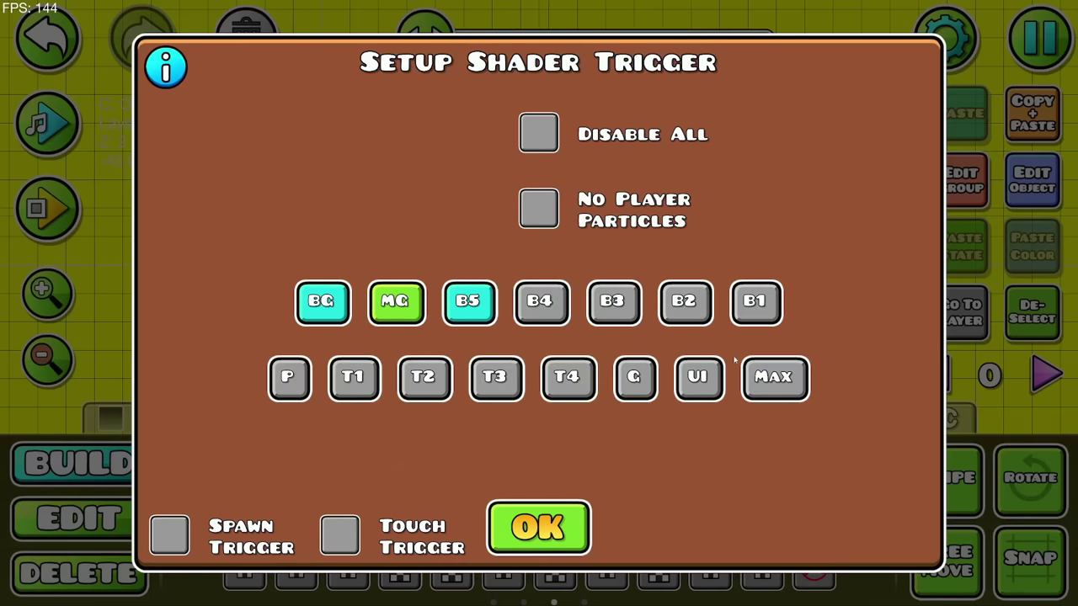
pyautogui.click(539, 528)
pyautogui.click(48, 208)
pyautogui.click(48, 208)
pyautogui.click(142, 208)
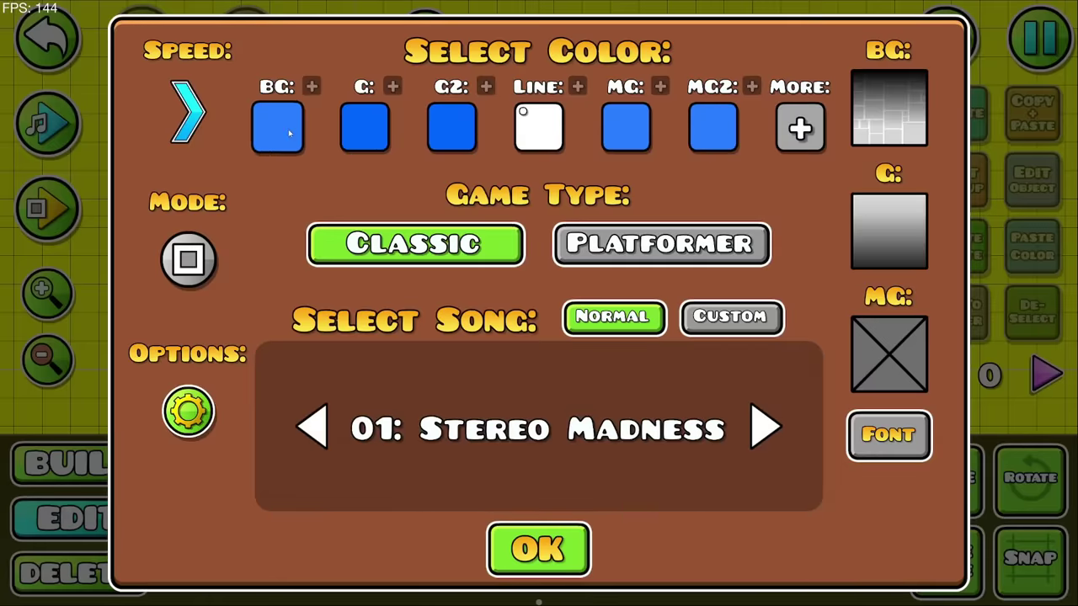
# - Change the level's background color to black and check it in a playtest
pyautogui.click(288, 129)
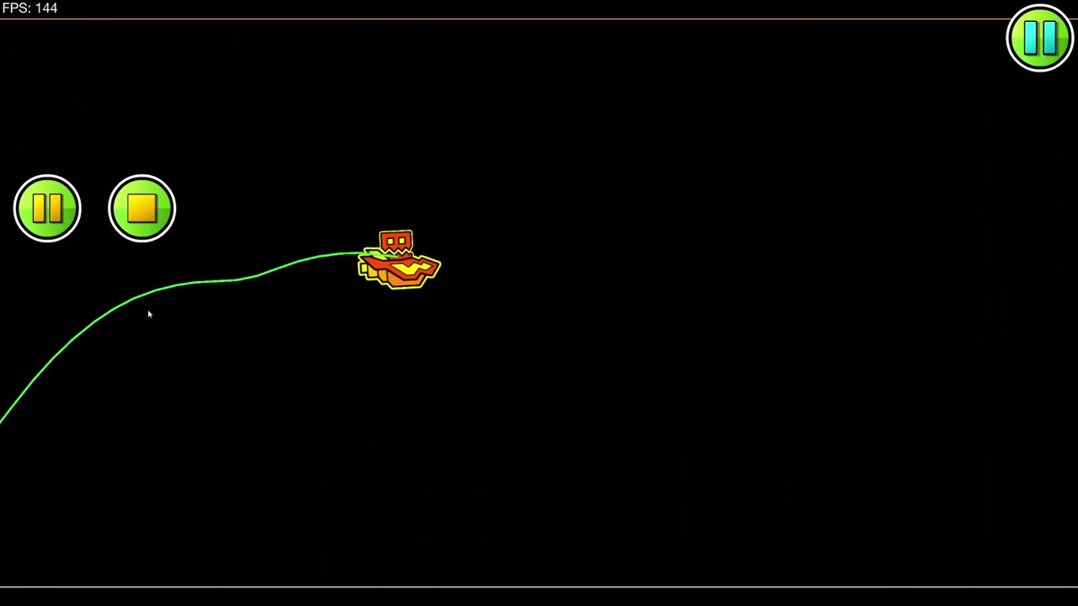
pyautogui.press('Return')
pyautogui.click(53, 347)
pyautogui.click(53, 348)
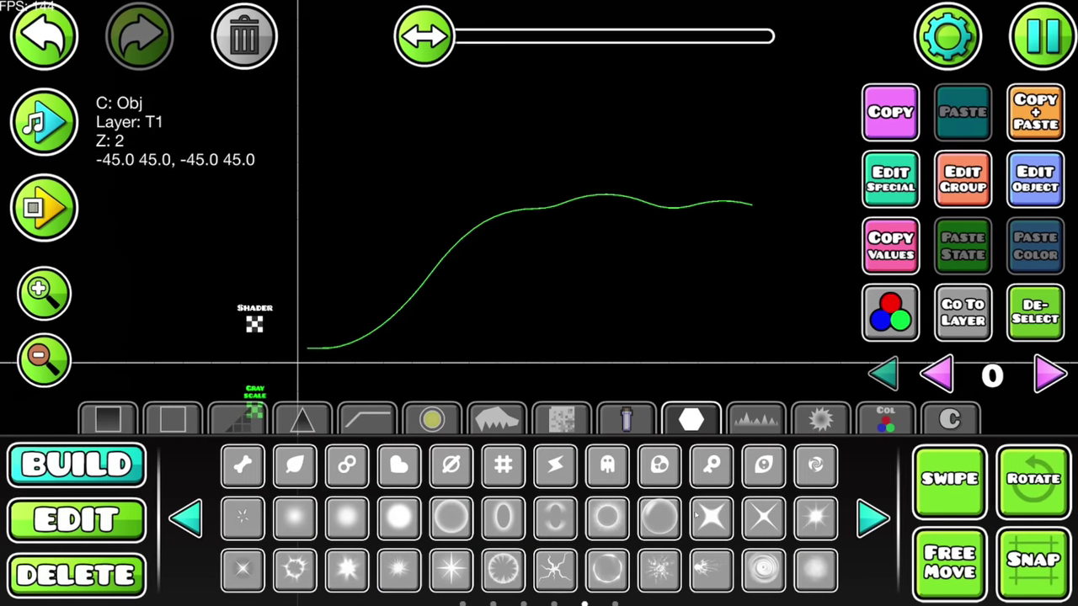
# - Place a glowing ring object above the ground line and enlarge it with the Warp tool
pyautogui.click(455, 261)
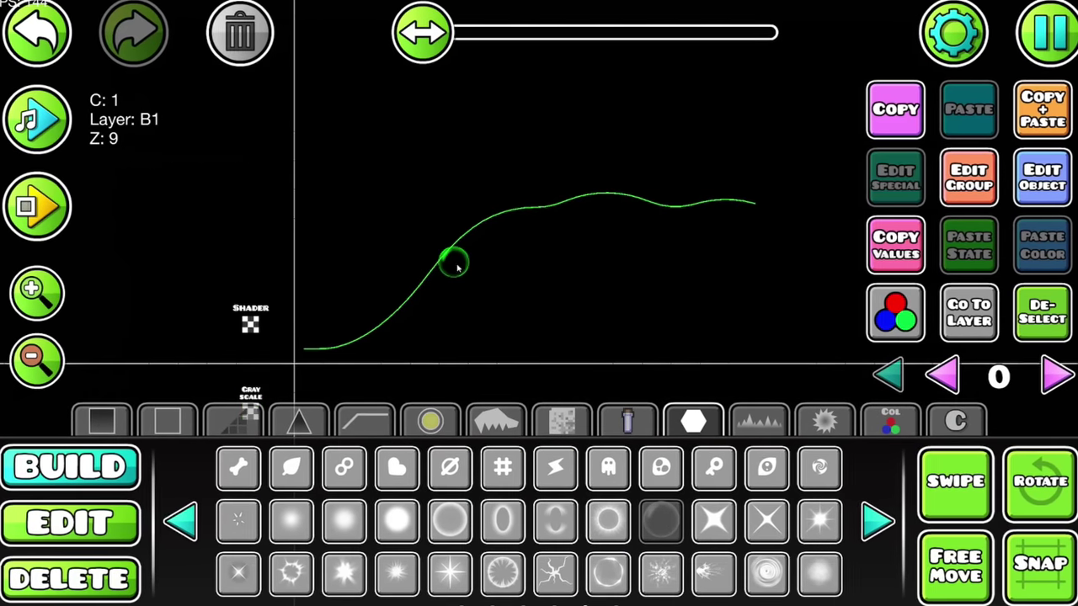
pyautogui.click(73, 523)
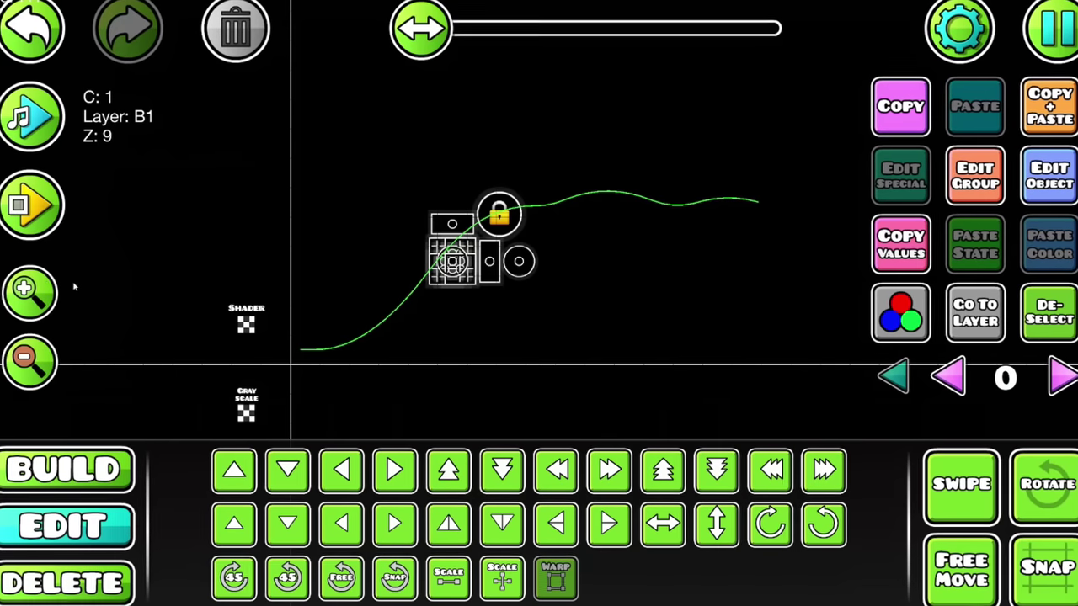
pyautogui.click(35, 292)
pyautogui.click(35, 293)
pyautogui.click(35, 292)
pyautogui.click(35, 292)
pyautogui.moveTo(409, 259); pyautogui.dragTo(606, 346)
# - Assign the enlarged ring to group 1 and layer B5
pyautogui.click(26, 362)
pyautogui.click(25, 362)
pyautogui.click(25, 362)
pyautogui.click(25, 362)
pyautogui.click(25, 362)
pyautogui.click(968, 179)
pyautogui.click(286, 217)
pyautogui.click(750, 217)
# - Turn on blending for the ring's color 1 and lower its opacity close to the minimum
pyautogui.click(197, 489)
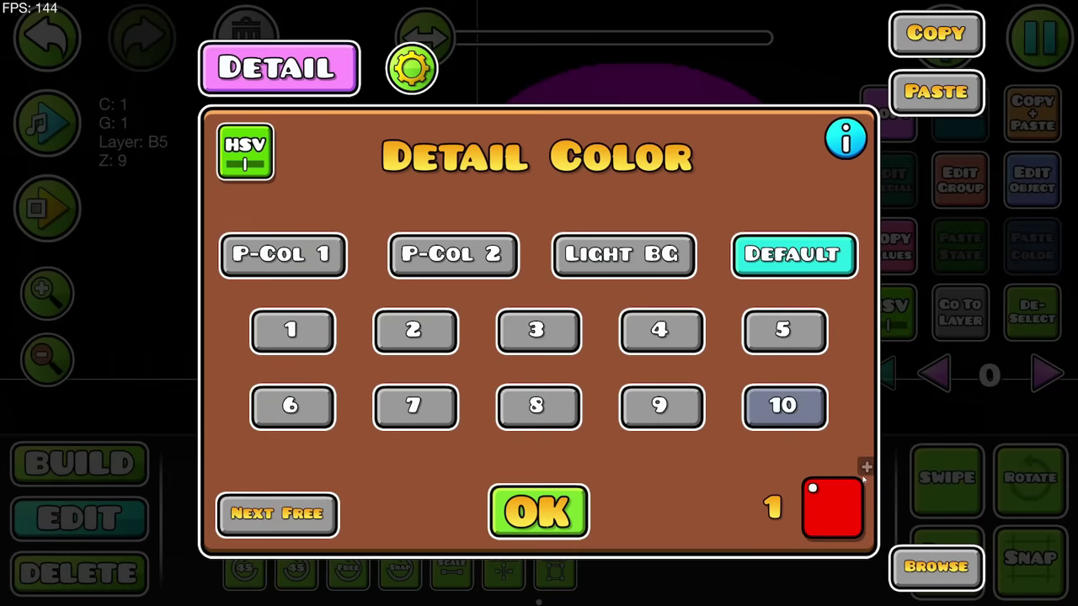
pyautogui.click(850, 496)
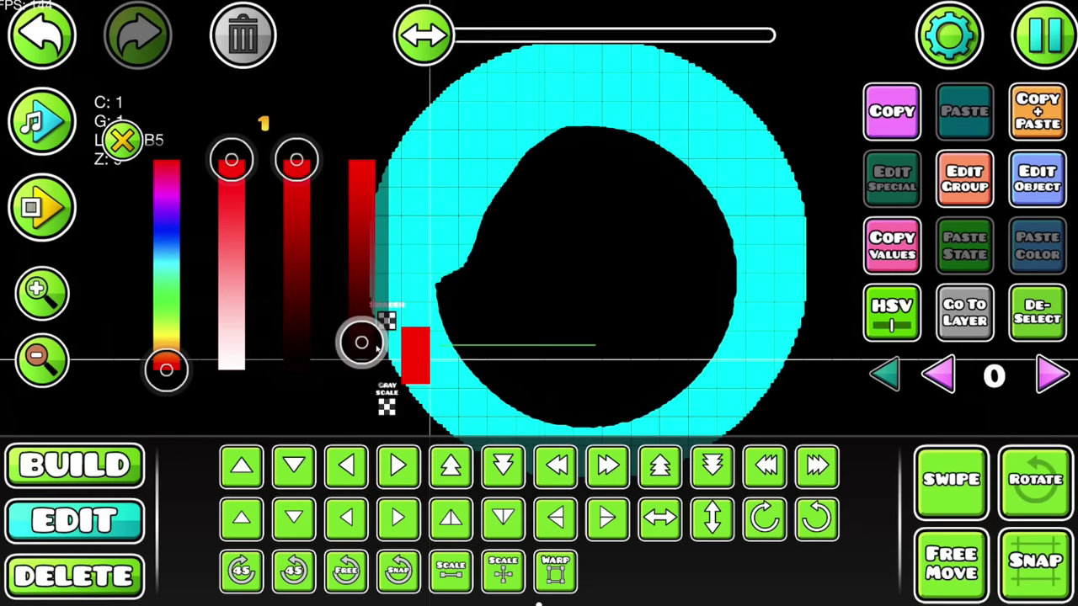
pyautogui.moveTo(376, 368); pyautogui.dragTo(363, 373)
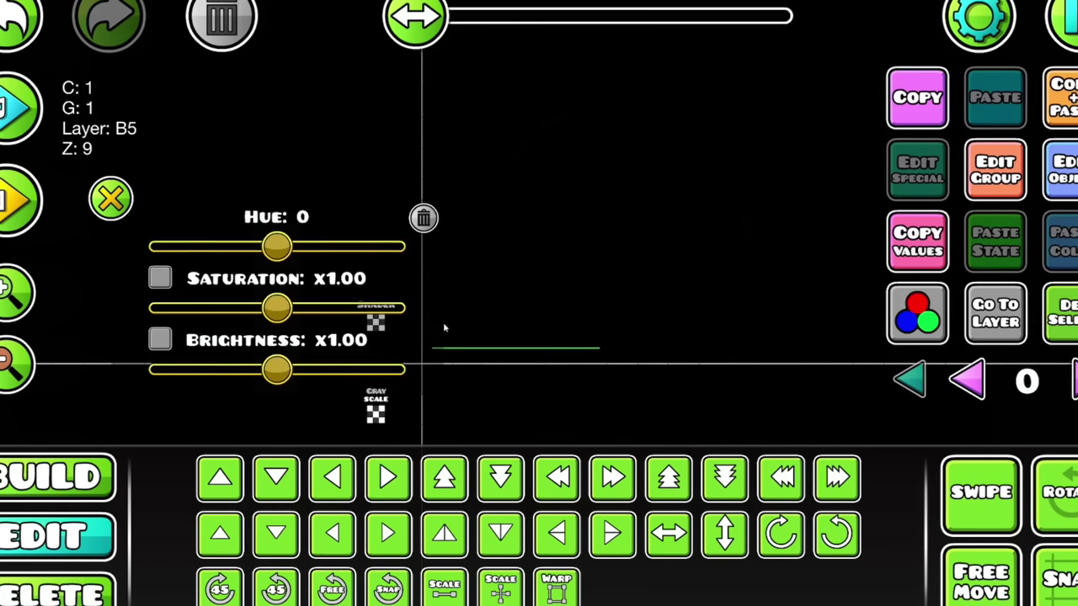
# - Adjust color 1 to a dark blue of R 0, G 25, B 38 with opacity 0.13
pyautogui.click(909, 318)
pyautogui.moveTo(285, 290); pyautogui.dragTo(307, 374)
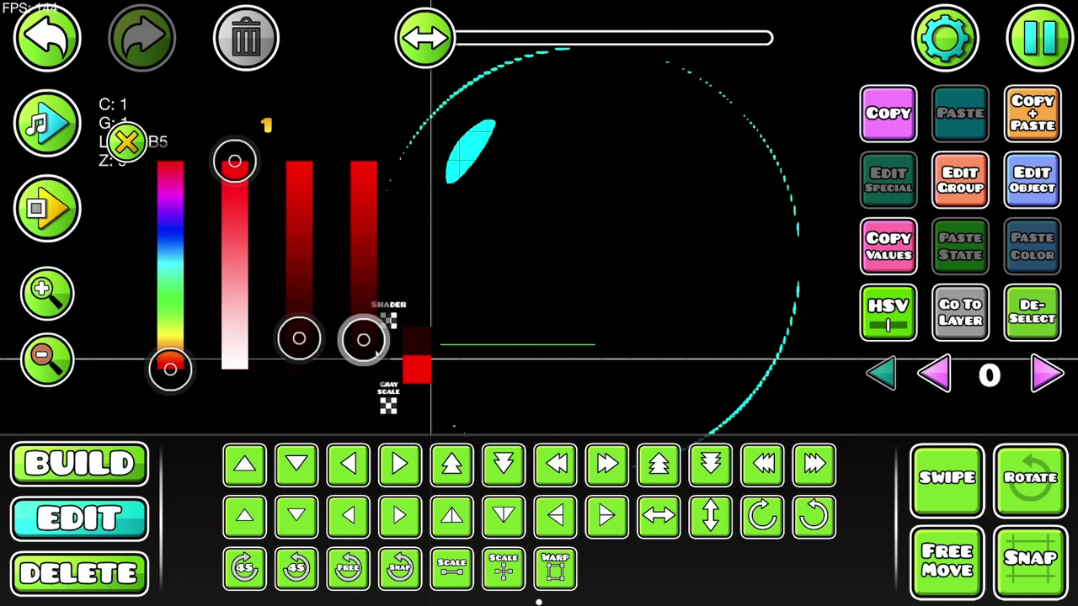
pyautogui.moveTo(170, 368); pyautogui.dragTo(170, 198)
pyautogui.moveTo(363, 332); pyautogui.dragTo(363, 340)
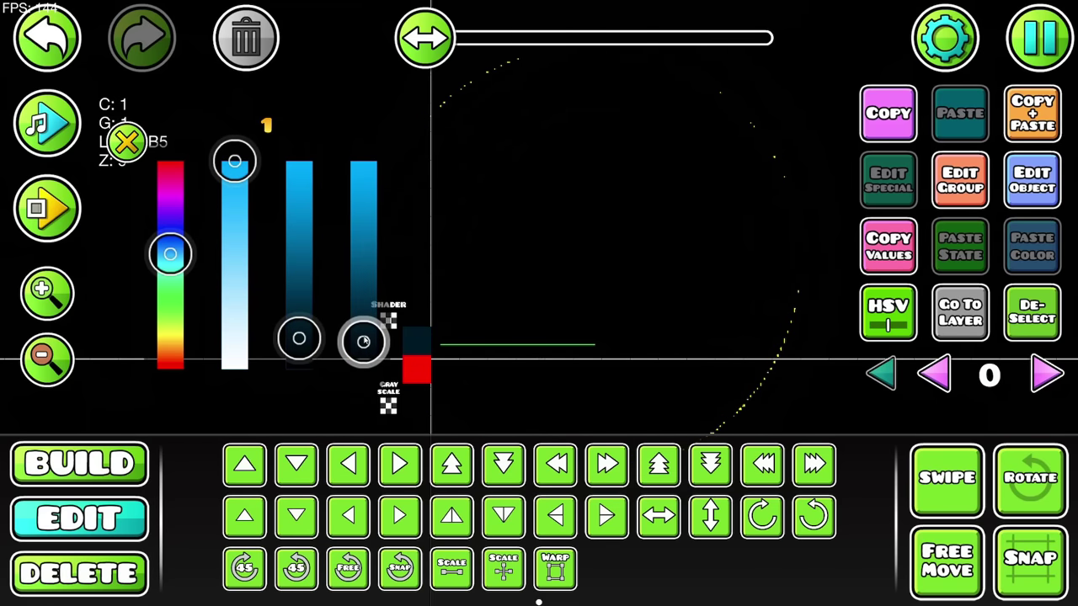
pyautogui.click(1029, 202)
pyautogui.click(842, 506)
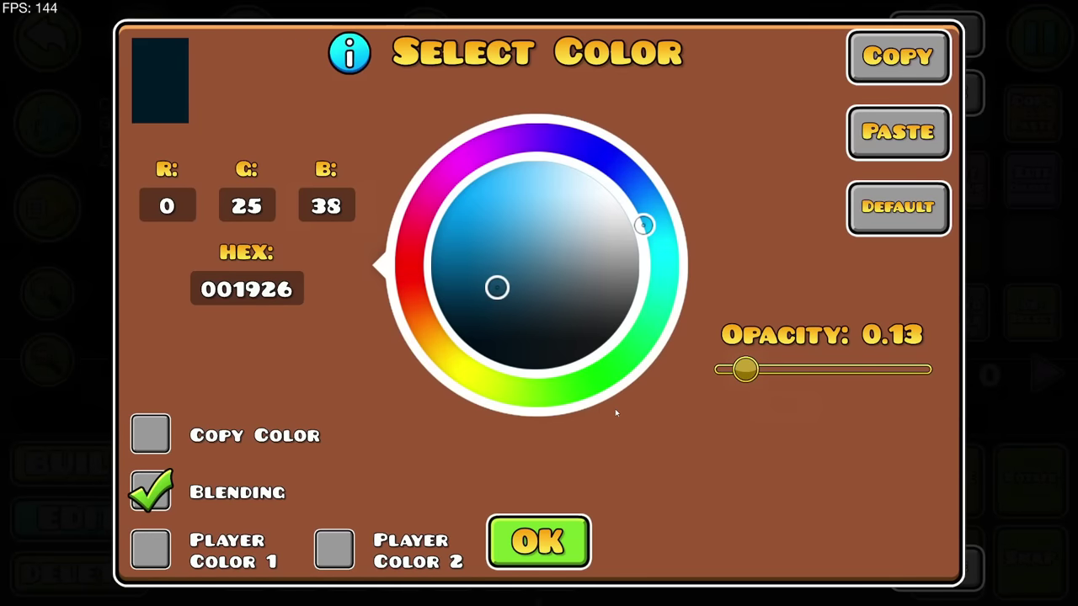
pyautogui.click(563, 539)
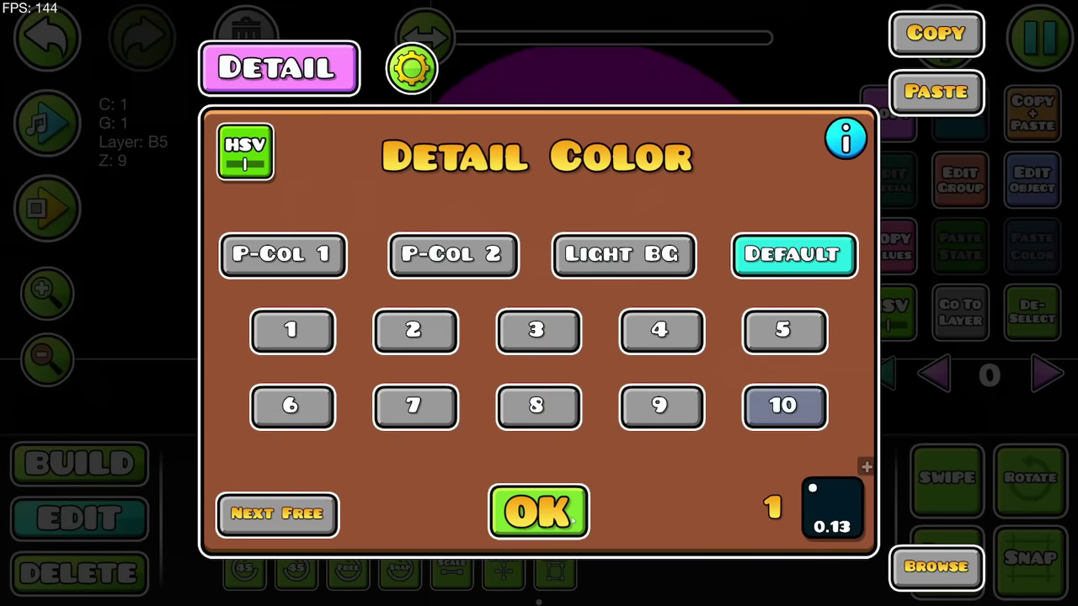
pyautogui.click(539, 512)
# - Fine-tune color 1 to R 0, G 24, B 38 with opacity 0.13 and copy the color
pyautogui.click(637, 306)
pyautogui.click(731, 295)
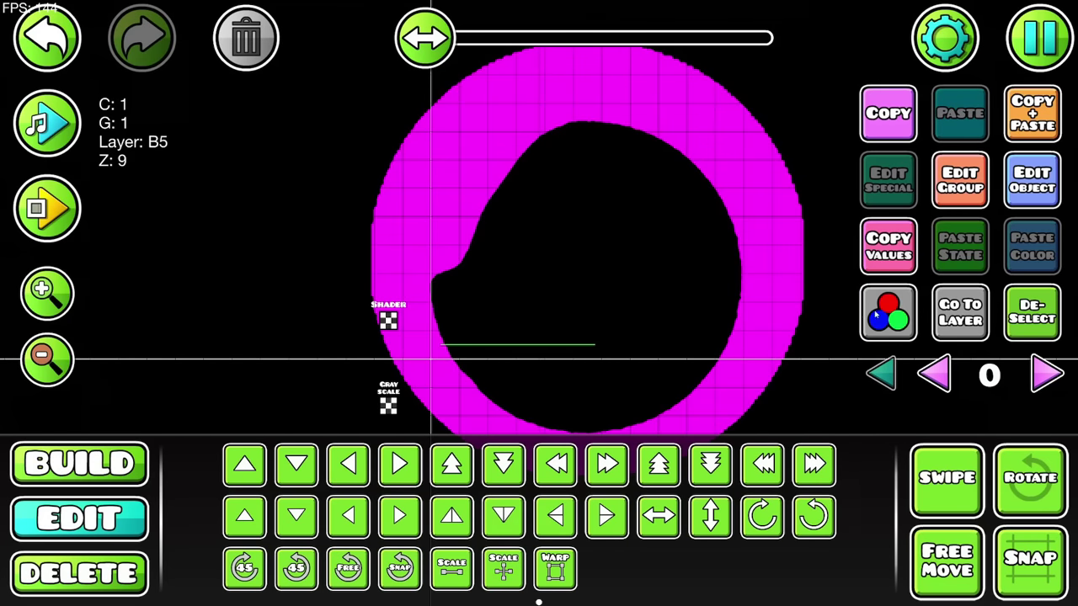
pyautogui.click(889, 313)
pyautogui.moveTo(364, 343); pyautogui.dragTo(363, 335)
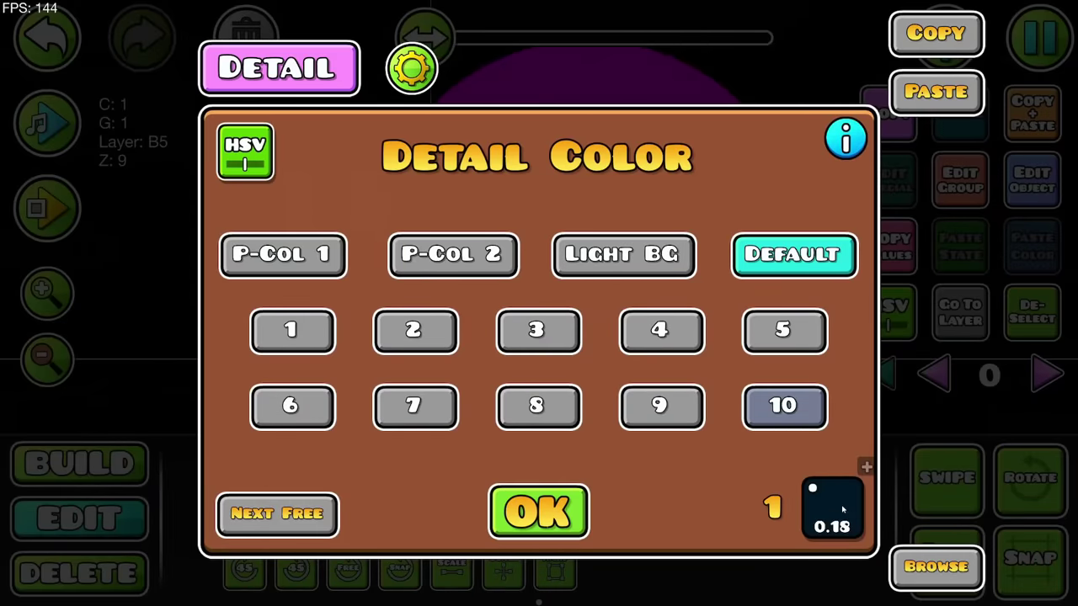
pyautogui.click(834, 509)
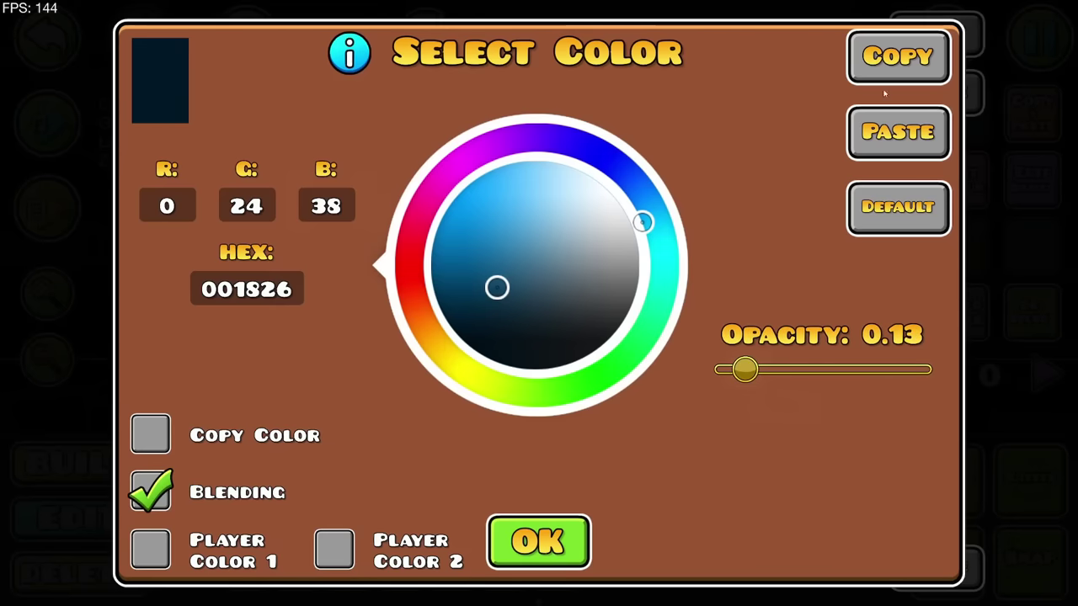
pyautogui.click(539, 542)
pyautogui.click(539, 510)
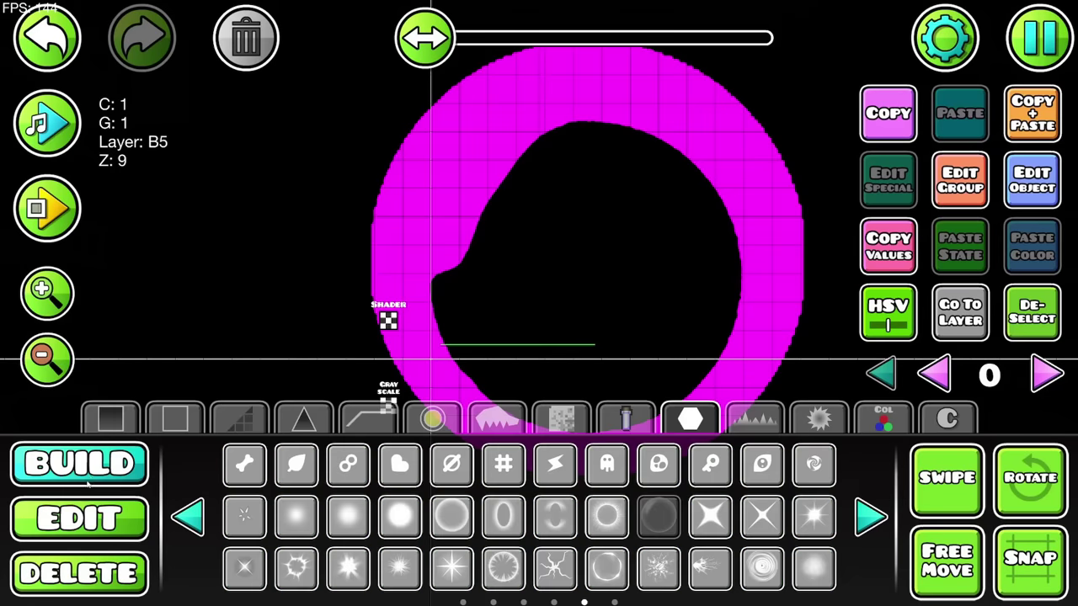
# - Place a Color trigger for color ID 1 using the copied dark blue with blending, fade time 1 and opacity about 0.17
pyautogui.click(880, 429)
pyautogui.click(191, 516)
pyautogui.click(190, 516)
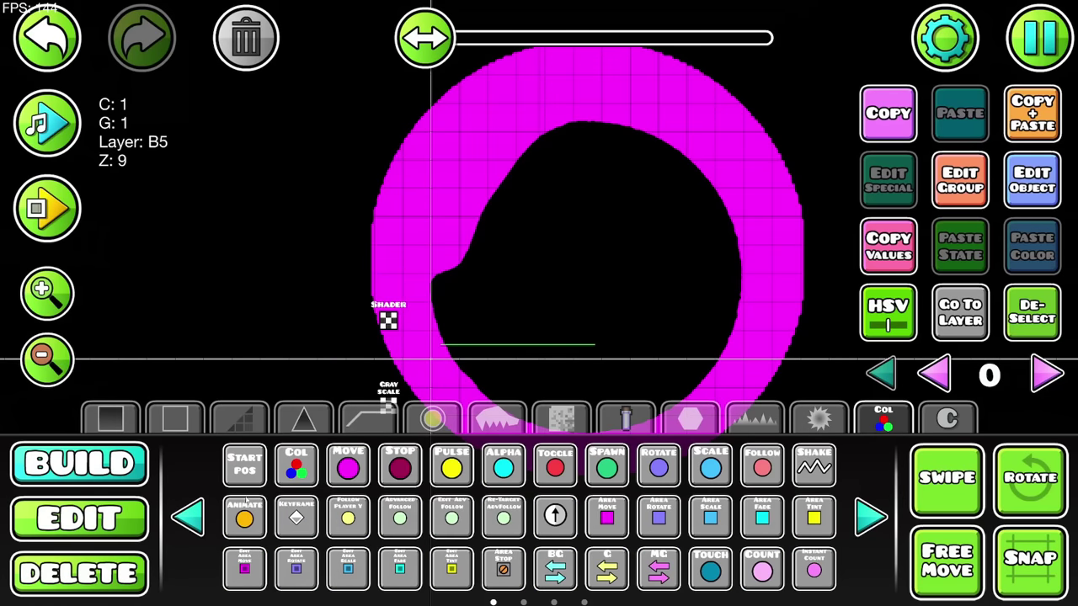
pyautogui.click(302, 468)
pyautogui.scroll(3, 498, 219)
pyautogui.click(483, 99)
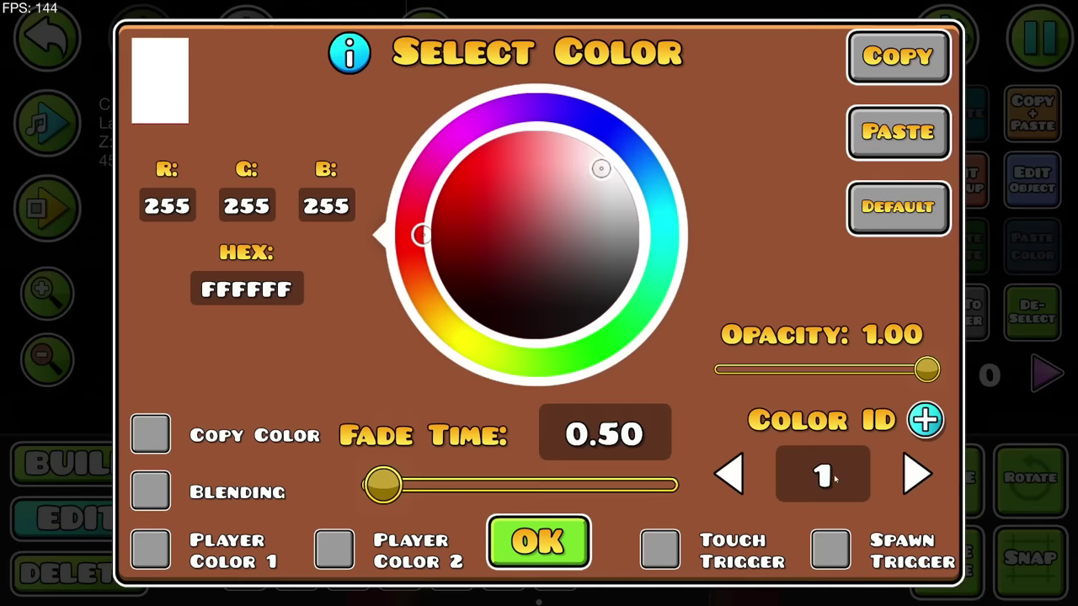
pyautogui.click(899, 135)
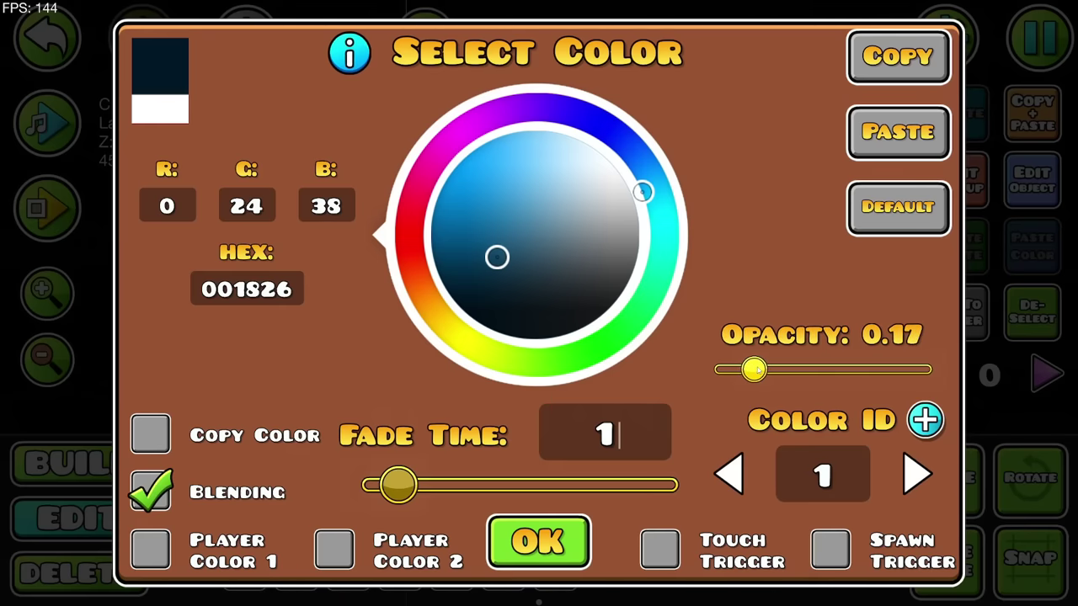
pyautogui.click(512, 524)
# - Playtest the level to examine how the ring looks and fades during play
pyautogui.click(48, 209)
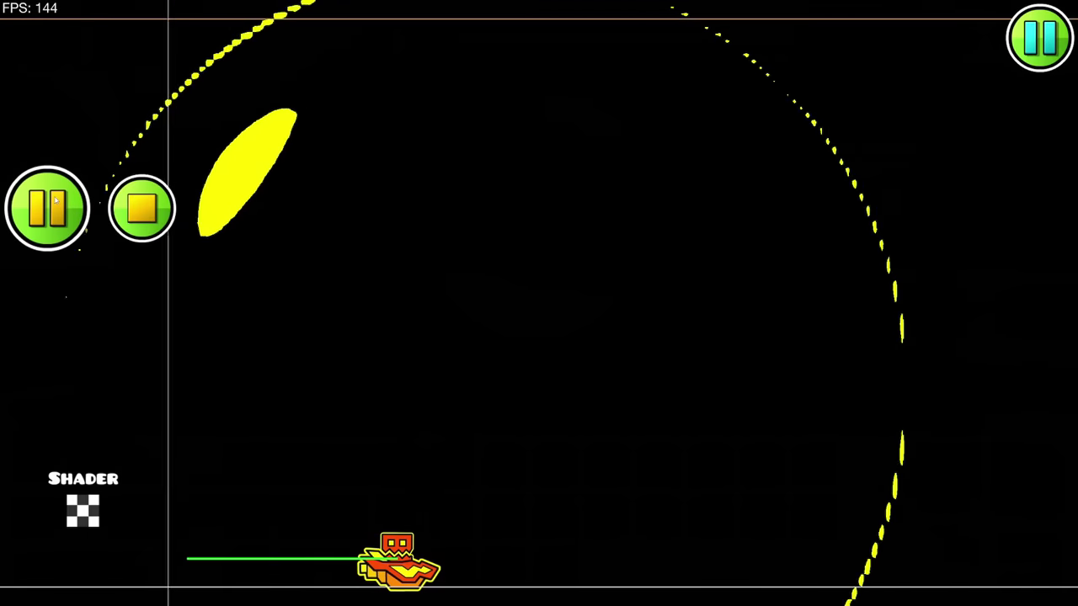
pyautogui.click(49, 209)
pyautogui.click(56, 369)
pyautogui.click(47, 360)
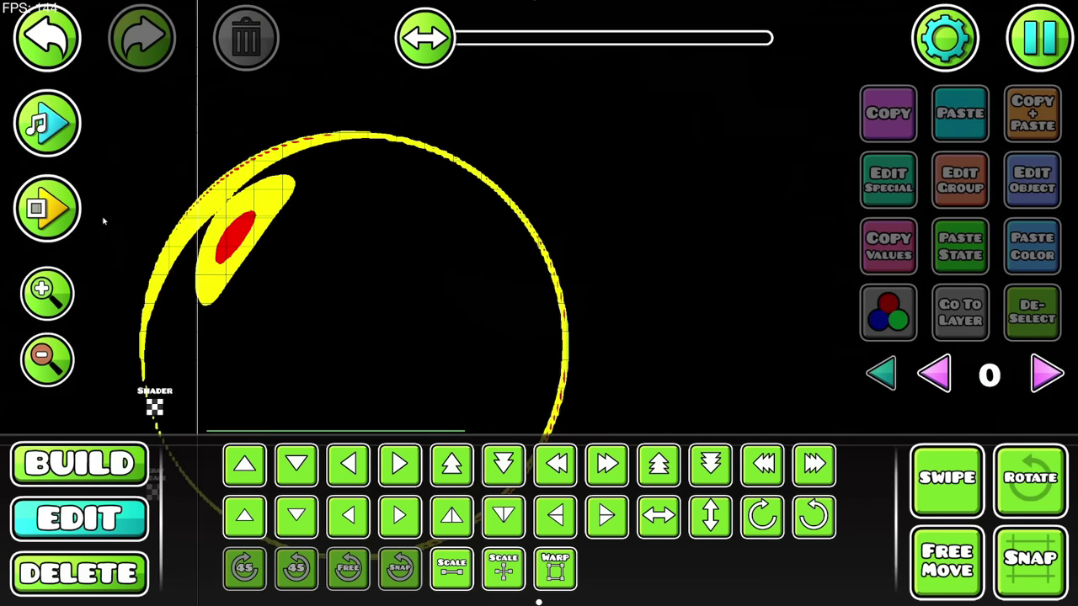
pyautogui.click(59, 212)
pyautogui.click(60, 214)
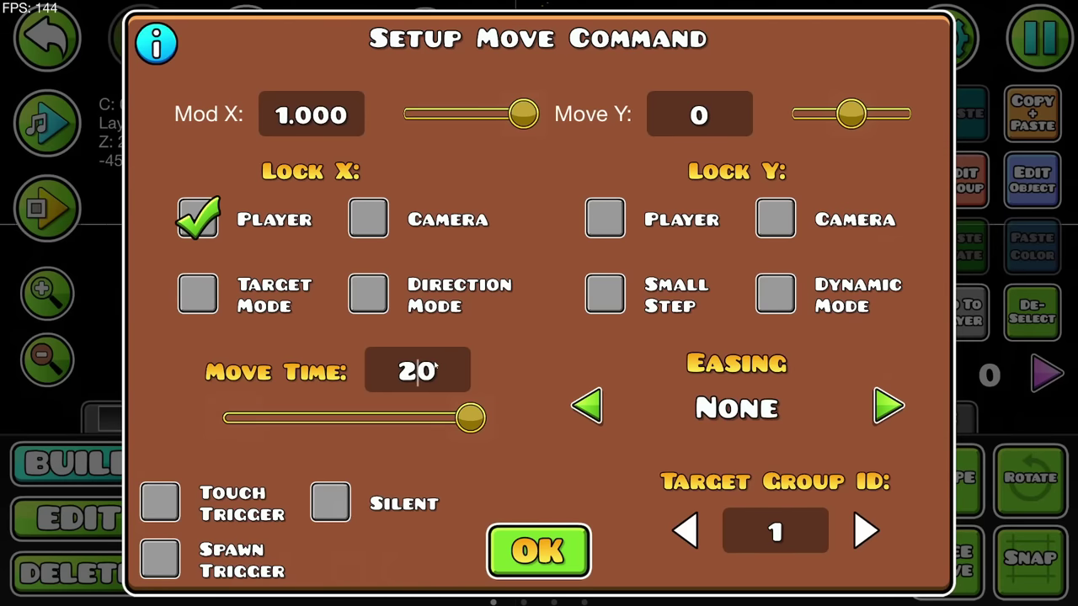
# - Confirm the Move trigger locking group 1 to the player's X with Mod X 1 and move time 20, and playtest it
pyautogui.click(539, 552)
pyautogui.click(48, 208)
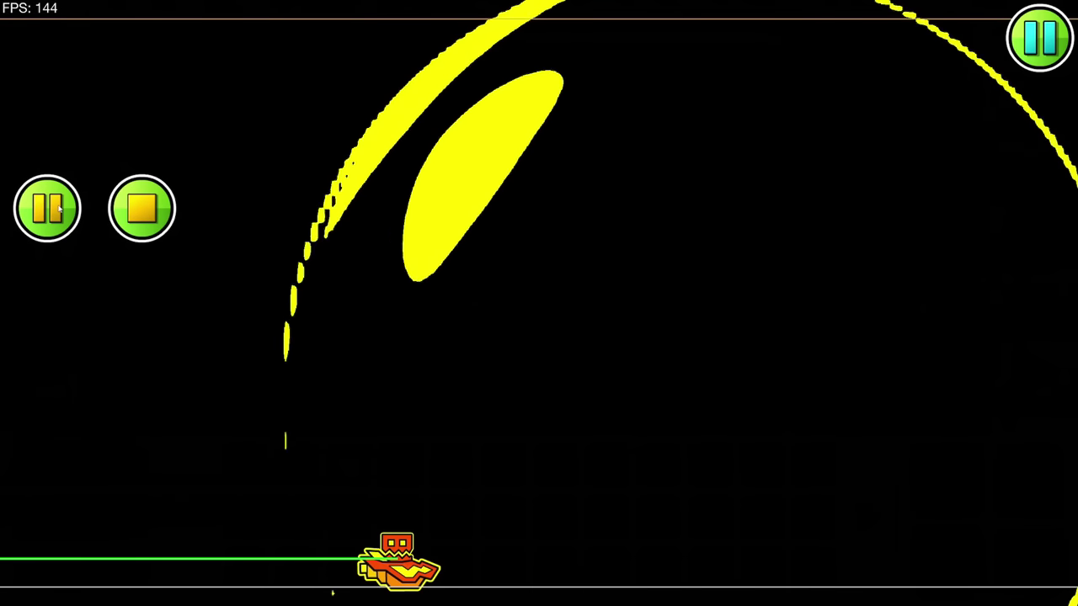
pyautogui.click(141, 208)
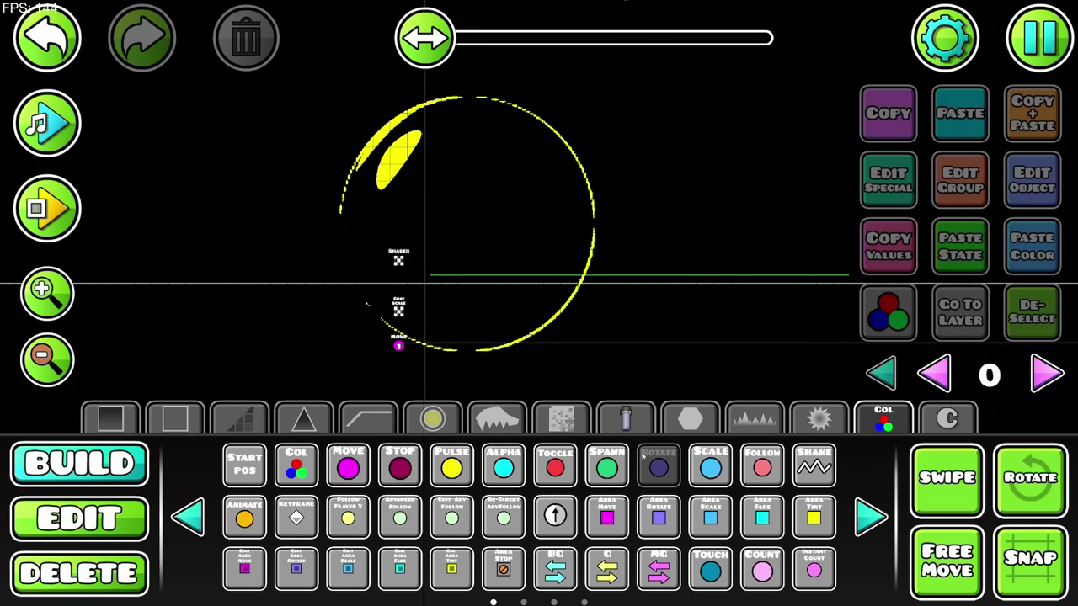
# - Place a Rotate trigger below the Move trigger for group 1 with x360 of 4, move time 20 and Ease In Out, and playtest it
pyautogui.click(404, 373)
pyautogui.click(1032, 179)
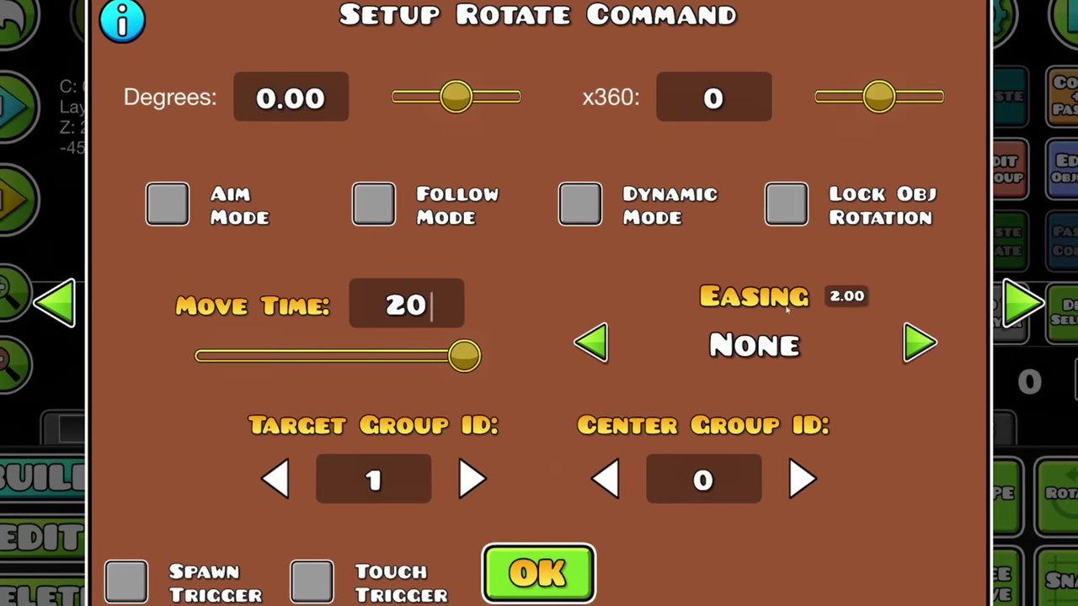
pyautogui.click(889, 340)
pyautogui.click(710, 101)
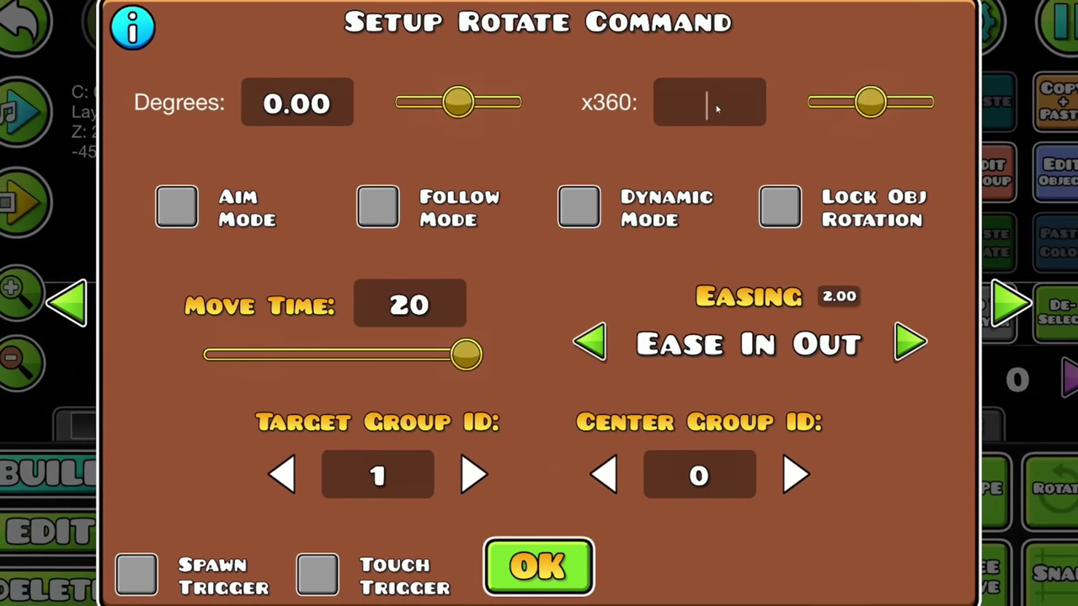
pyautogui.write('4')
pyautogui.click(539, 562)
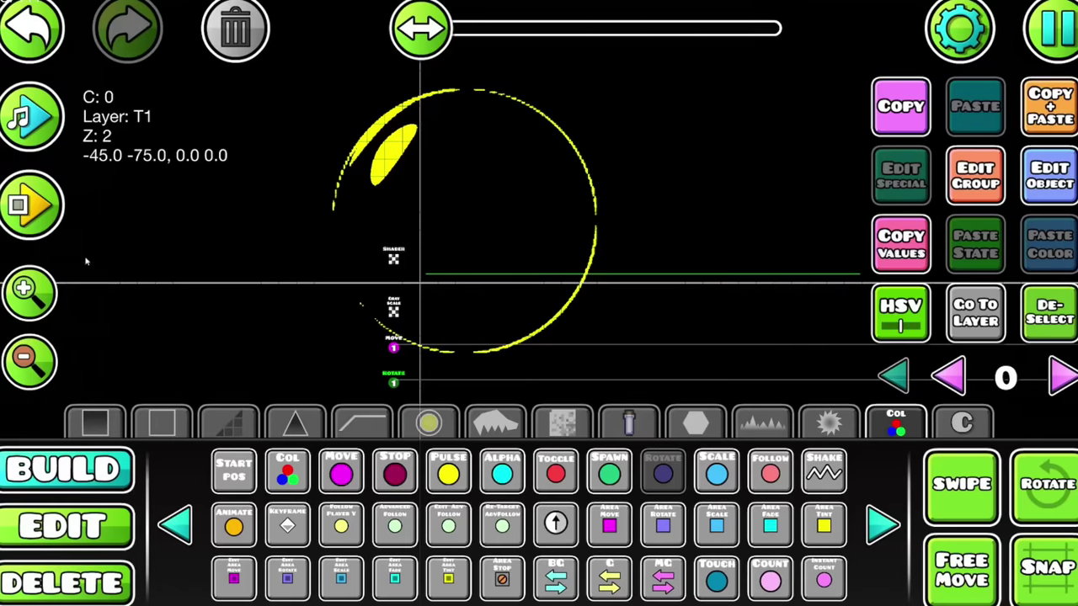
pyautogui.click(30, 202)
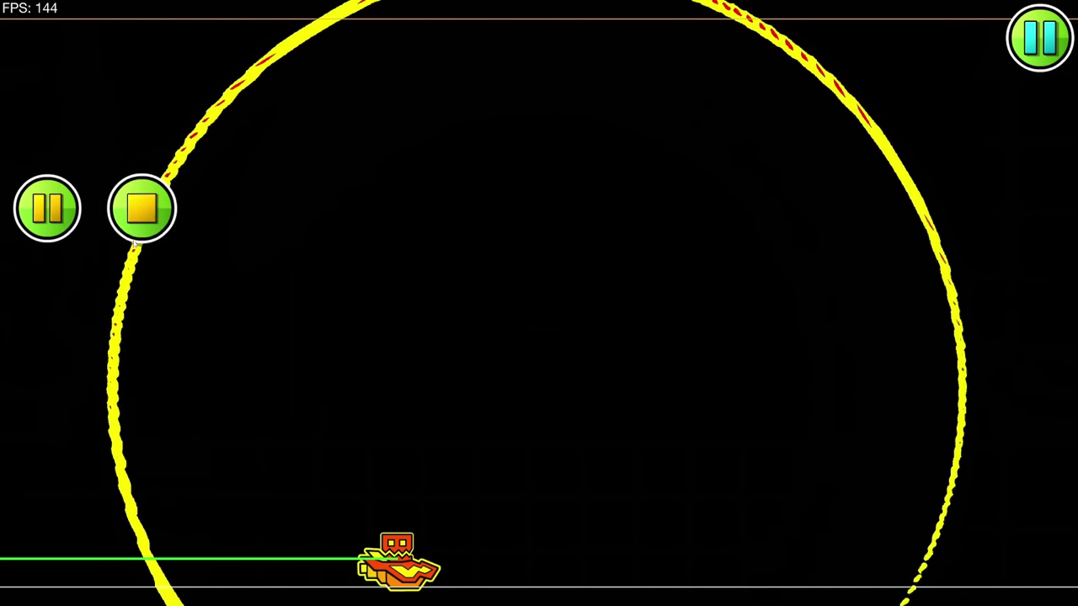
# - Add a second Color trigger for color ID 1 further along the level, with fade time 1, blending and adjusted opacity
pyautogui.click(142, 208)
pyautogui.moveTo(146, 279); pyautogui.dragTo(723, 409)
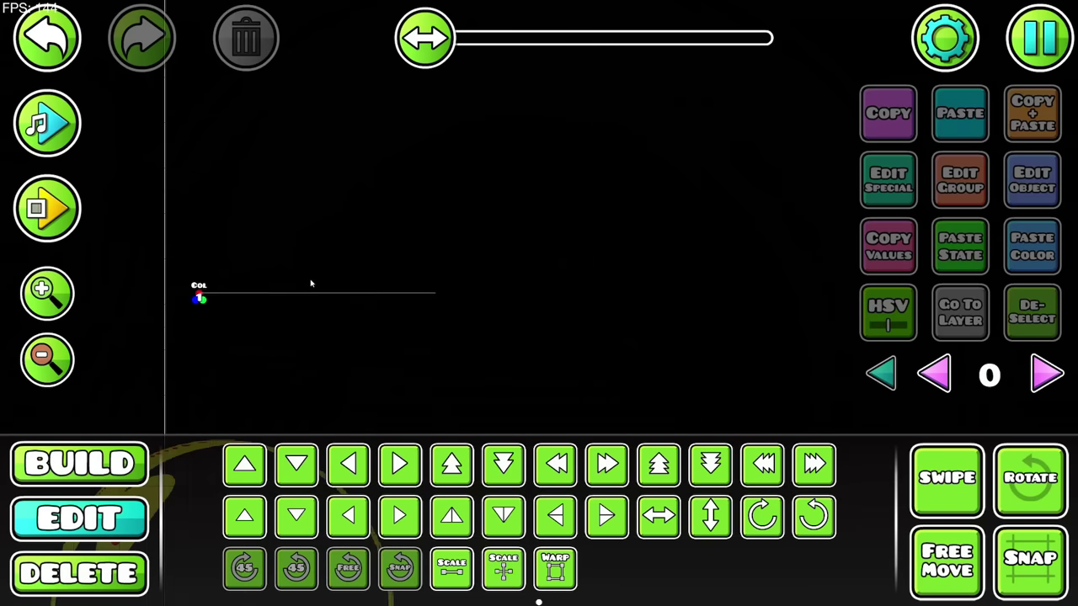
pyautogui.click(371, 280)
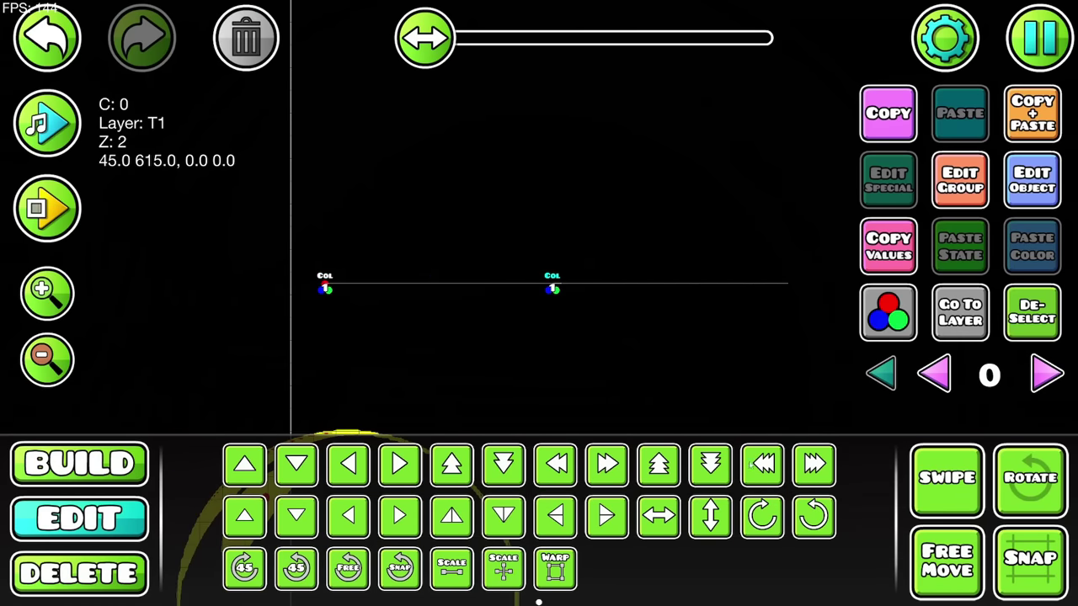
pyautogui.click(1033, 181)
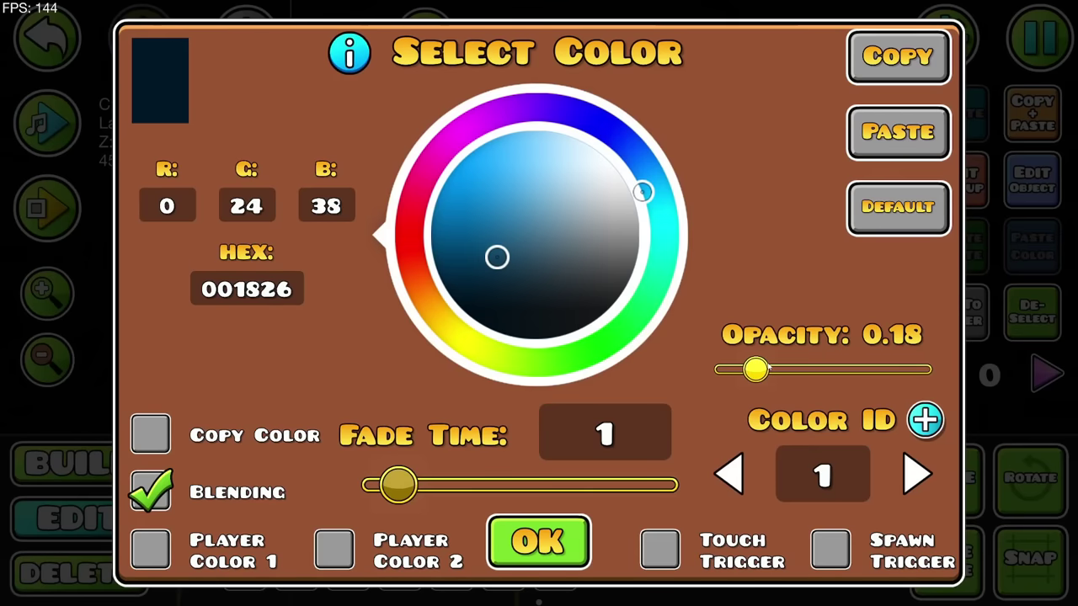
pyautogui.press('Escape')
# - Create a spawn loop from the two Color triggers for color ID 1
pyautogui.moveTo(686, 369); pyautogui.dragTo(289, 254)
pyautogui.click(1044, 45)
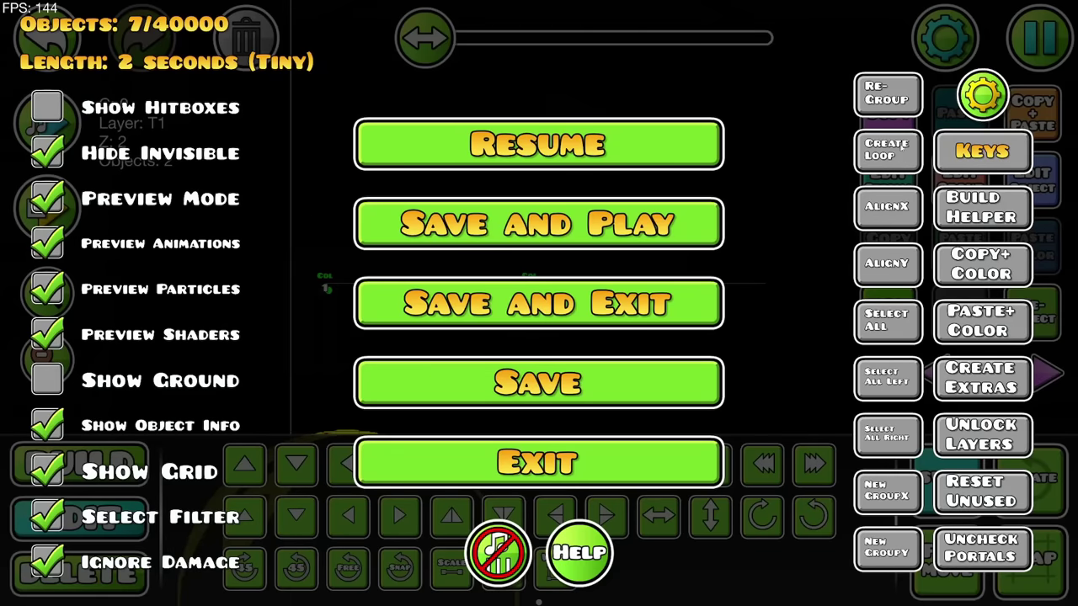
pyautogui.click(669, 149)
# - Playtest the level, flying the ship to examine how the ring color pulses and rotates
pyautogui.press('Return')
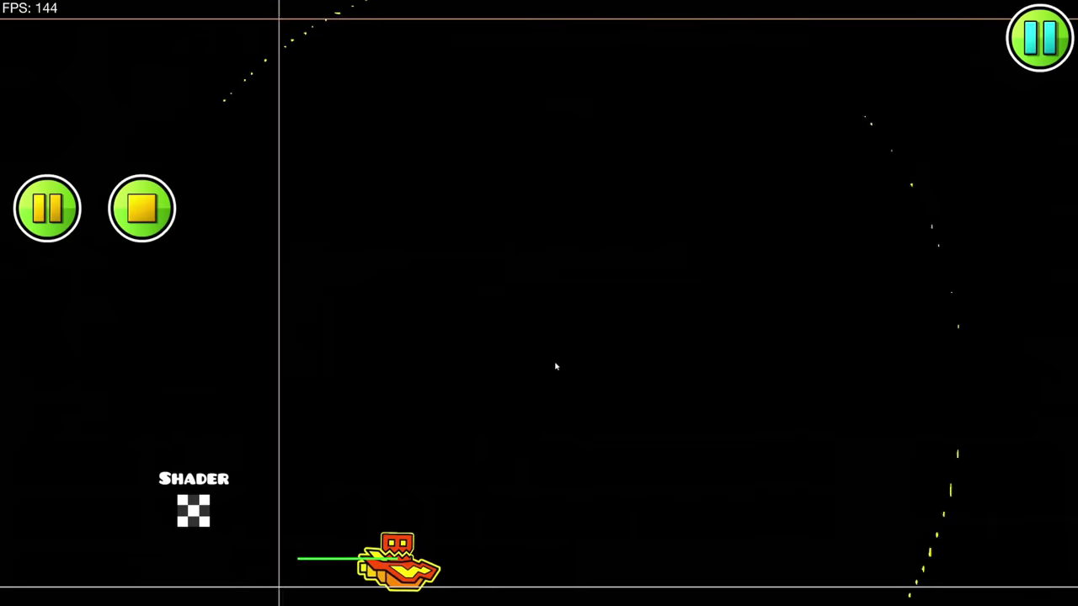
pyautogui.click(557, 394)
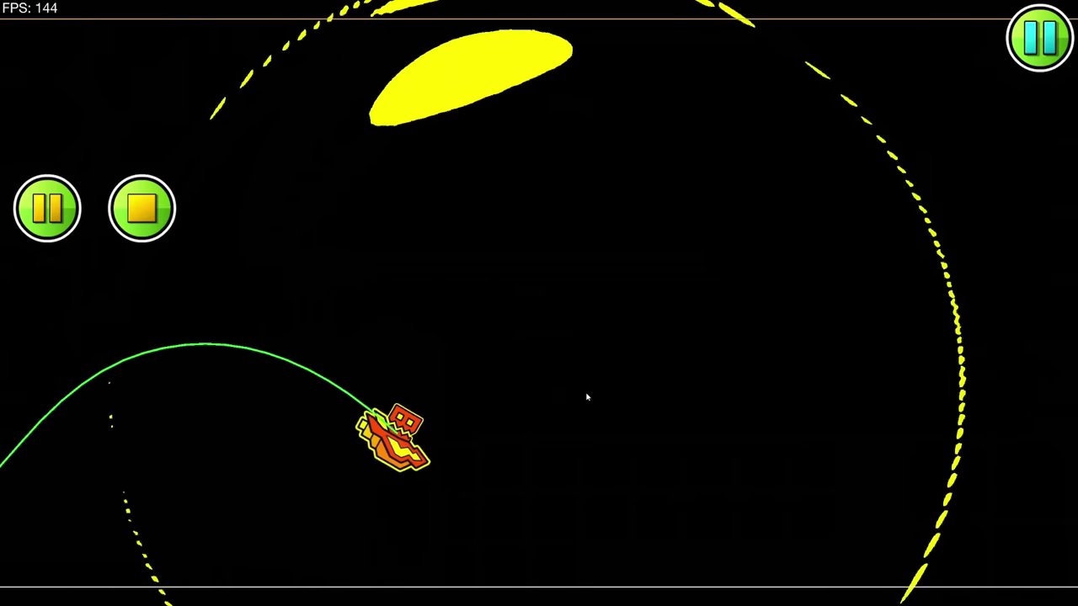
pyautogui.click(588, 397)
pyautogui.click(612, 422)
pyautogui.click(614, 425)
pyautogui.click(614, 425)
pyautogui.click(614, 425)
pyautogui.click(623, 425)
pyautogui.click(624, 423)
pyautogui.click(593, 420)
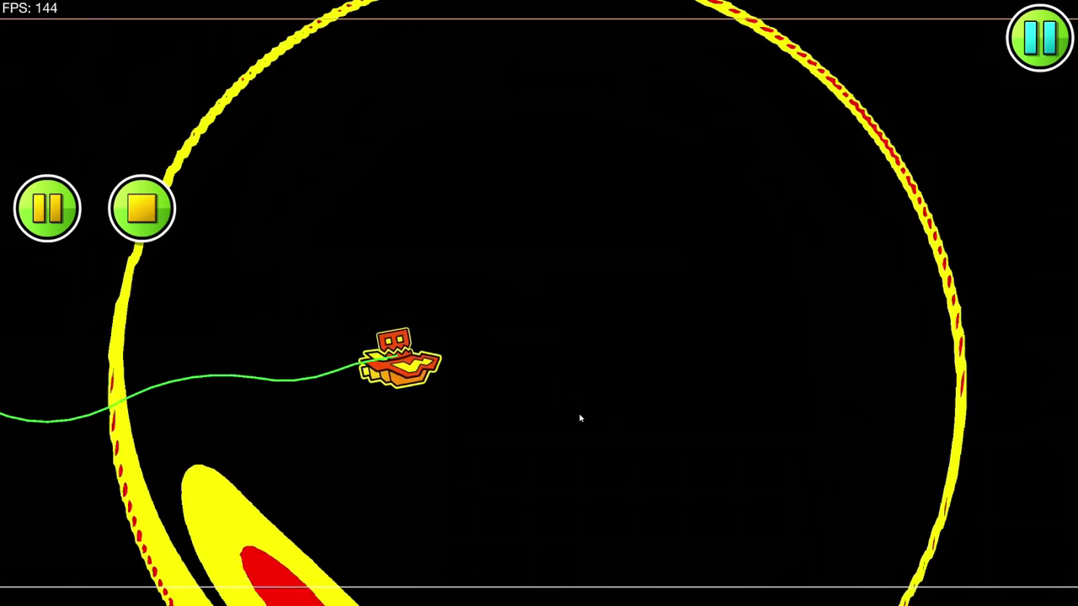
pyautogui.click(570, 419)
pyautogui.click(559, 419)
pyautogui.click(496, 400)
pyautogui.click(421, 382)
pyautogui.press('Return')
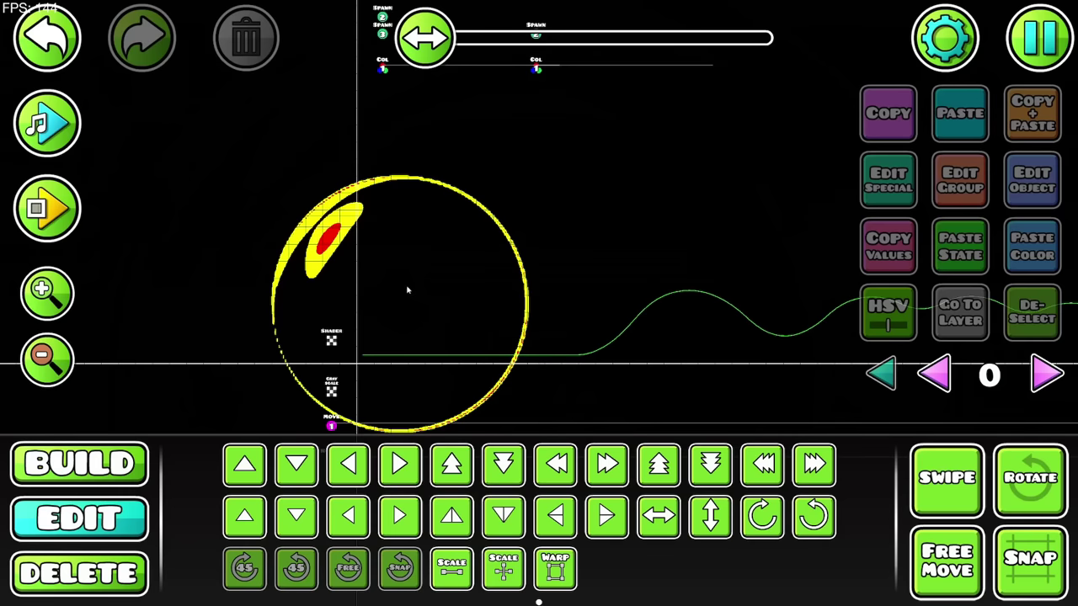
# - Duplicate the ring and warp the copy slightly smaller so it sits just inside the original
pyautogui.click(47, 293)
pyautogui.moveTo(378, 287); pyautogui.dragTo(435, 283)
pyautogui.click(436, 284)
pyautogui.click(436, 283)
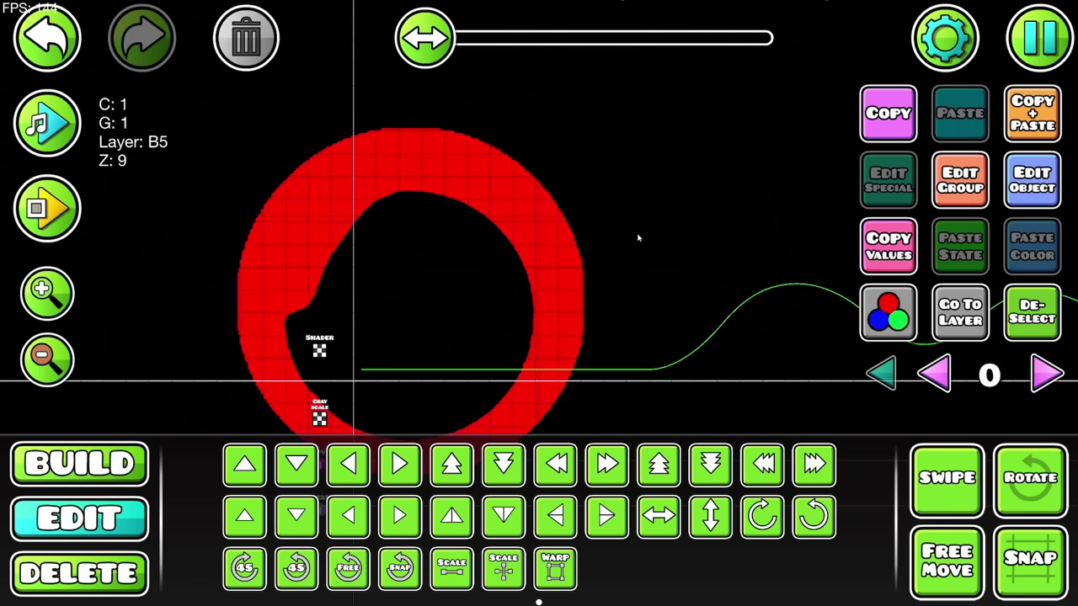
pyautogui.moveTo(641, 236); pyautogui.dragTo(703, 228)
pyautogui.click(558, 565)
pyautogui.moveTo(632, 125); pyautogui.dragTo(624, 129)
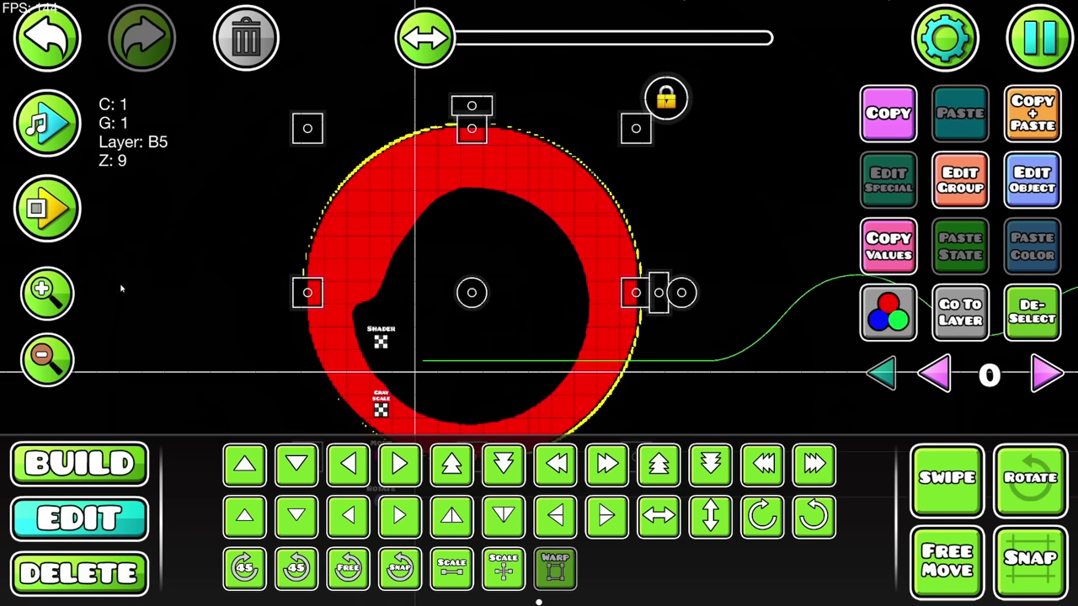
# - Assign the smaller ring copy to group 2 in place of group 1
pyautogui.click(49, 293)
pyautogui.click(960, 180)
pyautogui.click(623, 223)
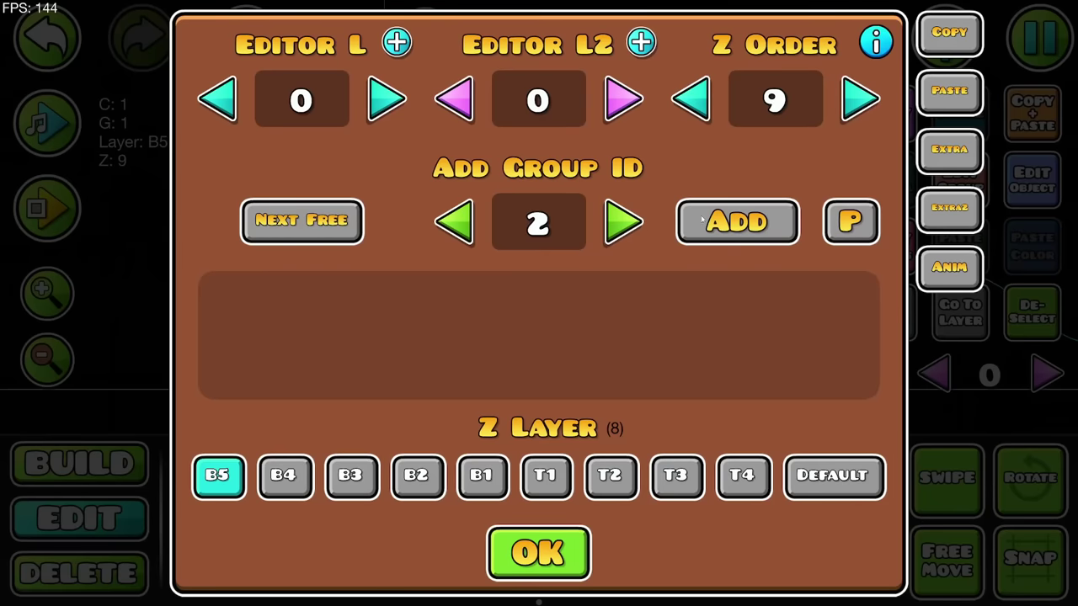
pyautogui.click(559, 534)
# - Give the inner ring color channel 2, using color 1's copied dark blue 001826 with blending and opacity 0.13
pyautogui.click(889, 315)
pyautogui.click(832, 509)
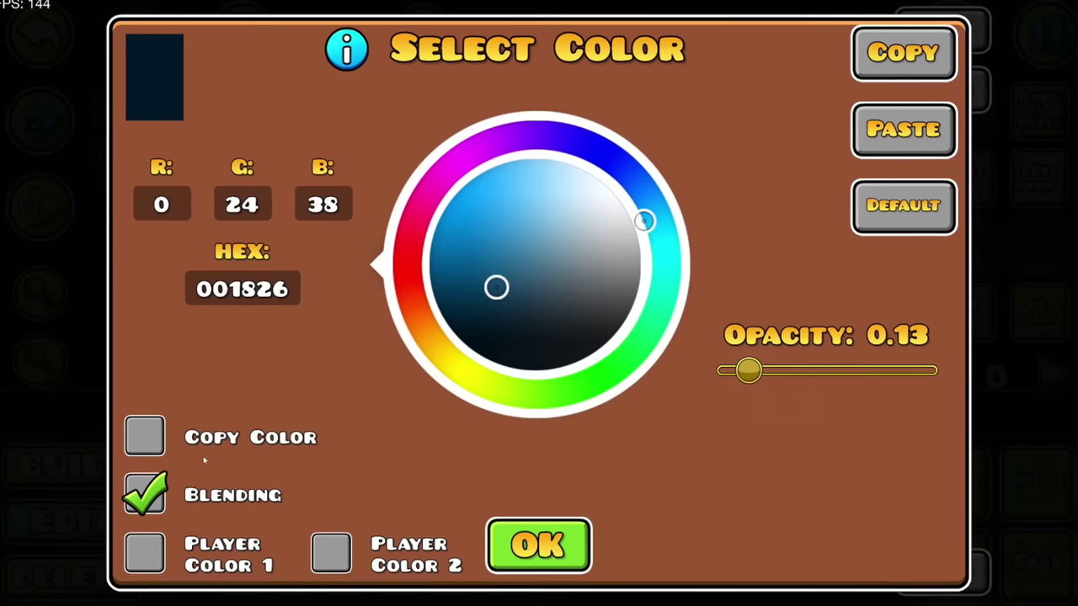
pyautogui.click(547, 543)
pyautogui.click(408, 330)
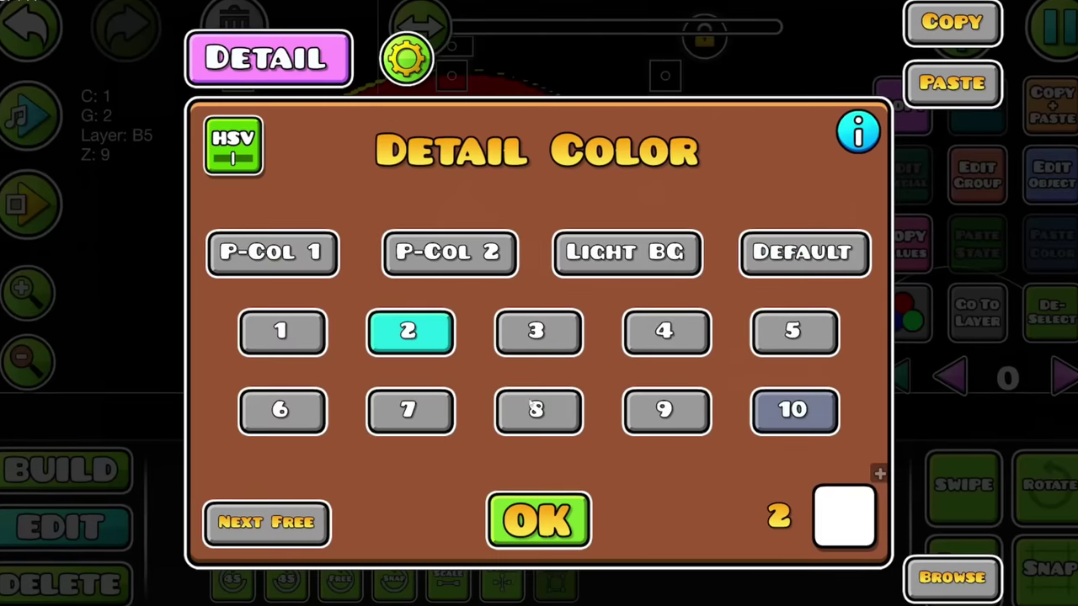
pyautogui.click(861, 508)
pyautogui.click(918, 123)
pyautogui.click(125, 504)
pyautogui.moveTo(956, 374); pyautogui.dragTo(770, 372)
pyautogui.click(533, 568)
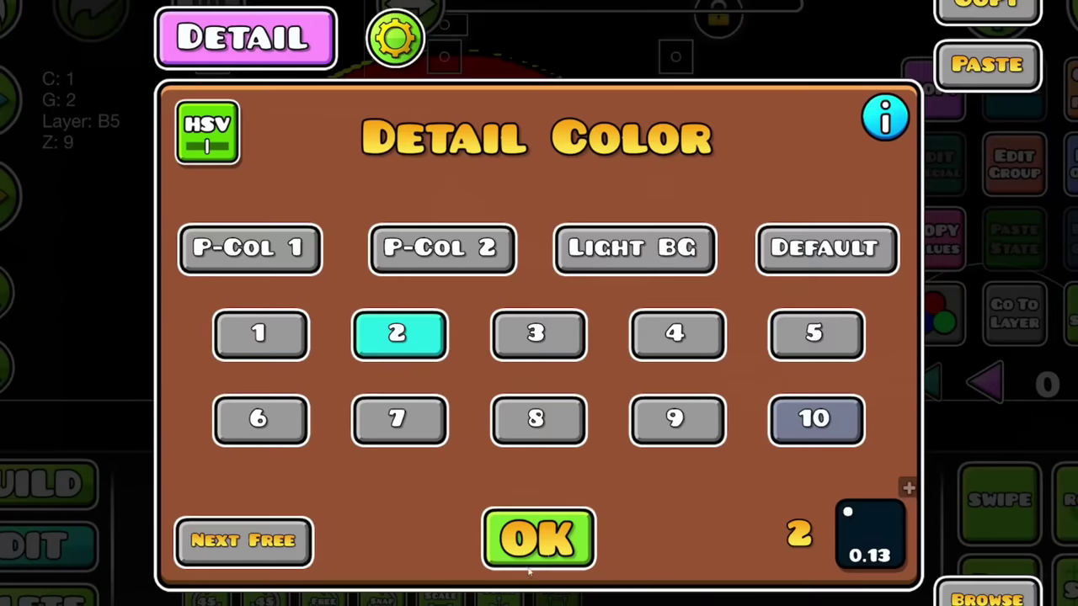
pyautogui.click(534, 550)
pyautogui.click(1072, 319)
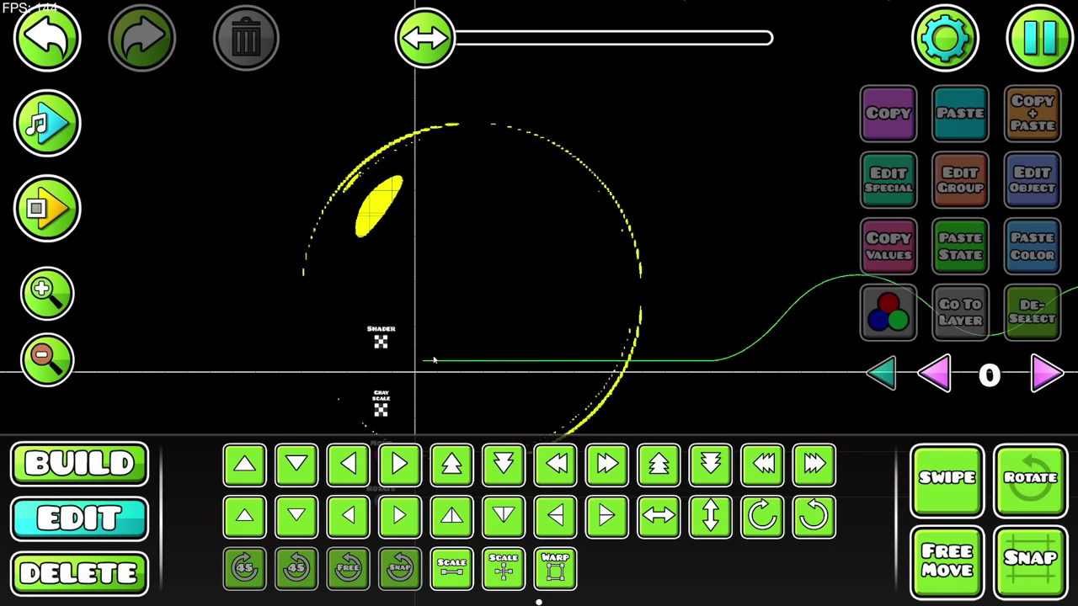
# - Duplicate group 1's Move and Rotate triggers together and place the copies below the originals
pyautogui.moveTo(434, 360); pyautogui.dragTo(453, 202)
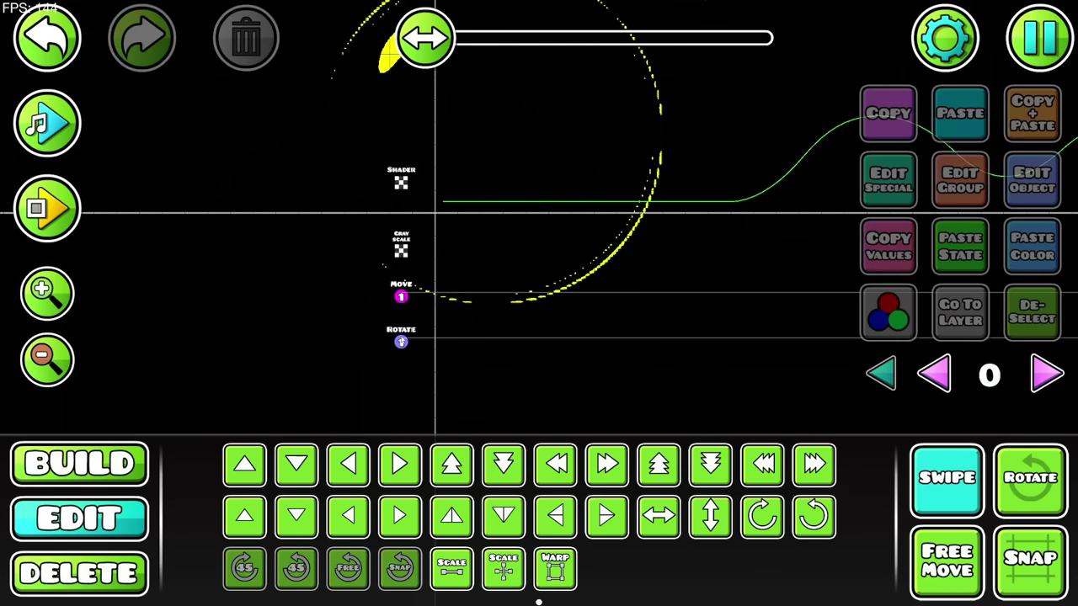
pyautogui.click(403, 342)
pyautogui.click(404, 298)
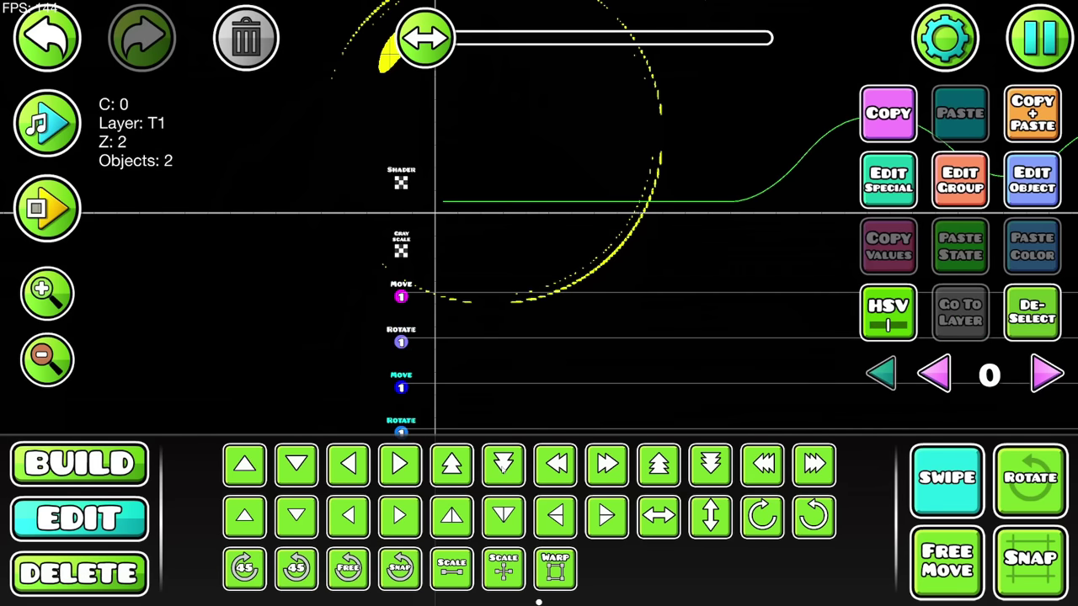
pyautogui.moveTo(455, 362); pyautogui.dragTo(483, 213)
# - Set the target group ID of the copied Move and Rotate triggers to 2
pyautogui.click(1032, 312)
pyautogui.click(429, 259)
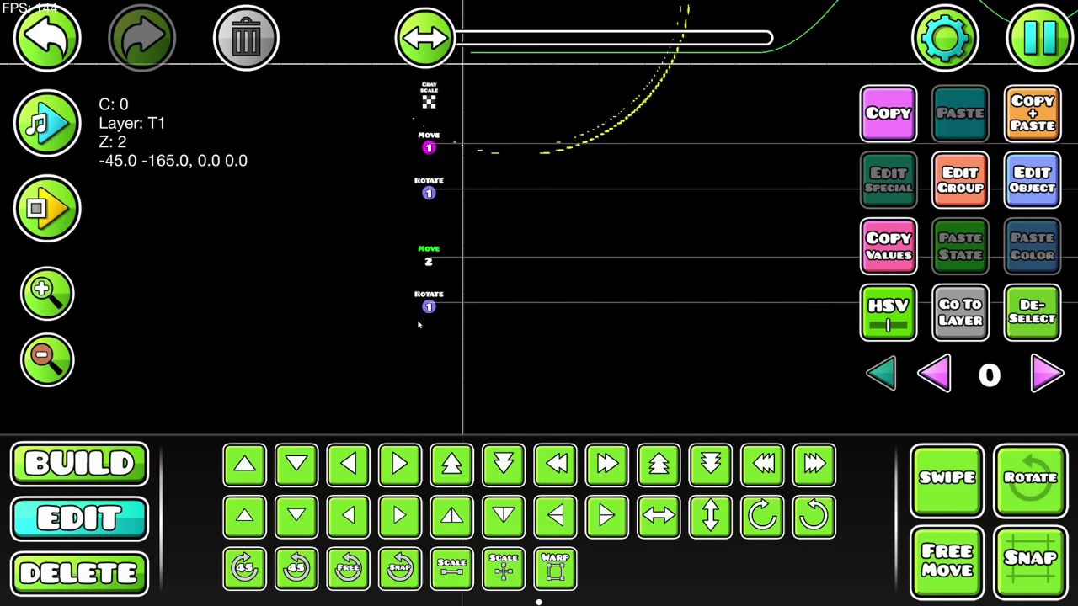
pyautogui.click(1033, 180)
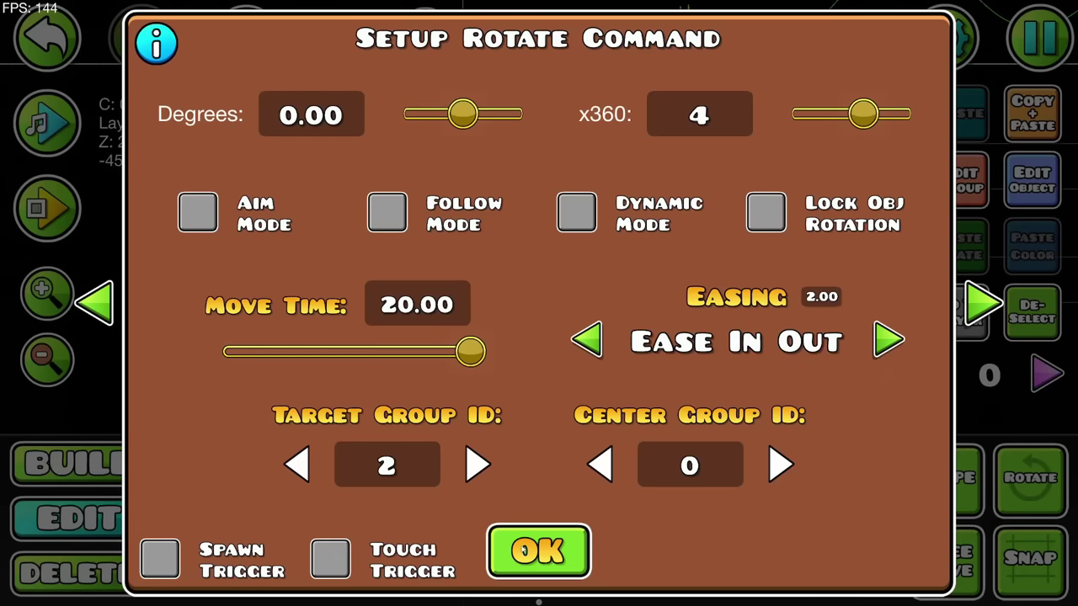
pyautogui.click(523, 552)
pyautogui.scroll(-2, 539, 253)
pyautogui.click(1023, 312)
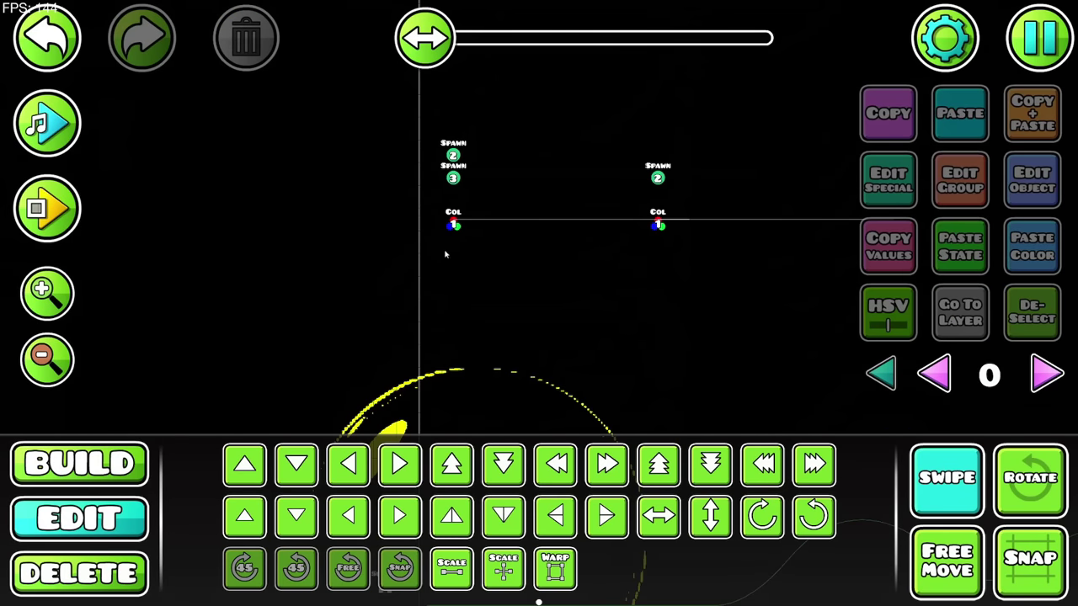
# - Duplicate the color loop's Spawn and Color triggers above the originals and set the copied Color triggers to color ID 2
pyautogui.moveTo(446, 254); pyautogui.dragTo(707, 216)
pyautogui.hotkey('ctrl', 'd')
pyautogui.press('d')
pyautogui.moveTo(803, 231); pyautogui.dragTo(782, 317)
pyautogui.press('w')
pyautogui.press('w')
pyautogui.press('w')
pyautogui.press('w')
pyautogui.press('w')
pyautogui.press('w')
pyautogui.moveTo(733, 268); pyautogui.dragTo(704, 340)
pyautogui.click(1032, 178)
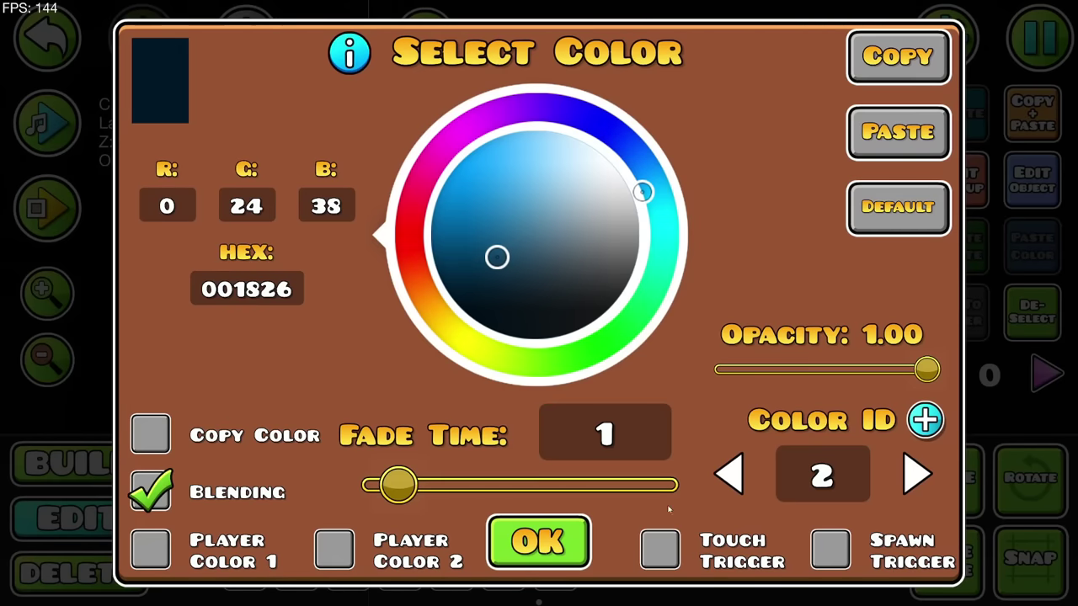
pyautogui.click(539, 541)
# - Regroup the copied color loop to use its own group IDs and playtest the level with both rings
pyautogui.press('Escape')
pyautogui.click(539, 144)
pyautogui.click(1031, 312)
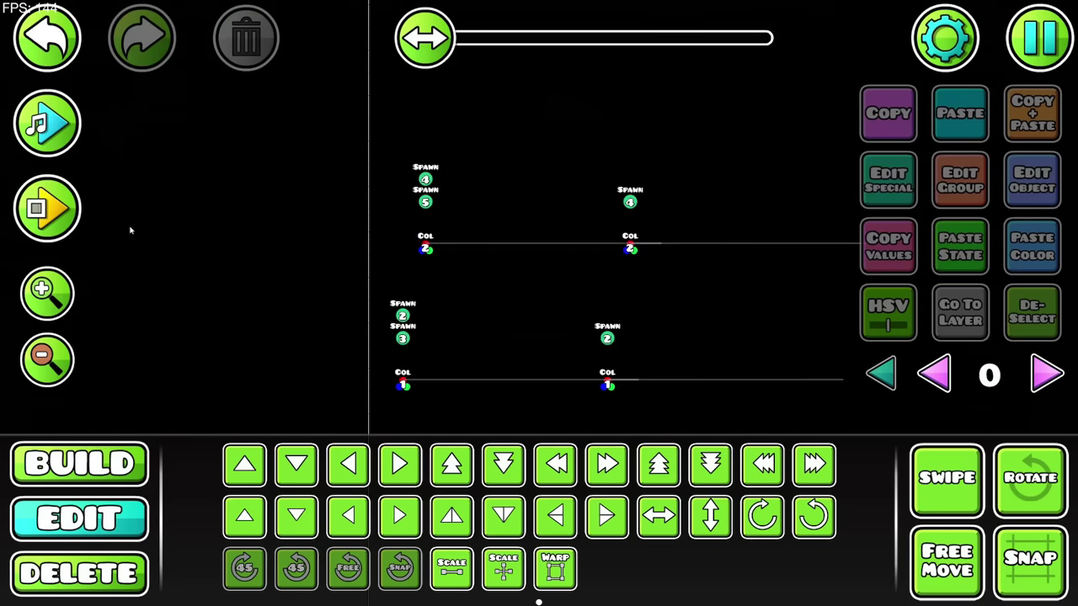
pyautogui.click(35, 210)
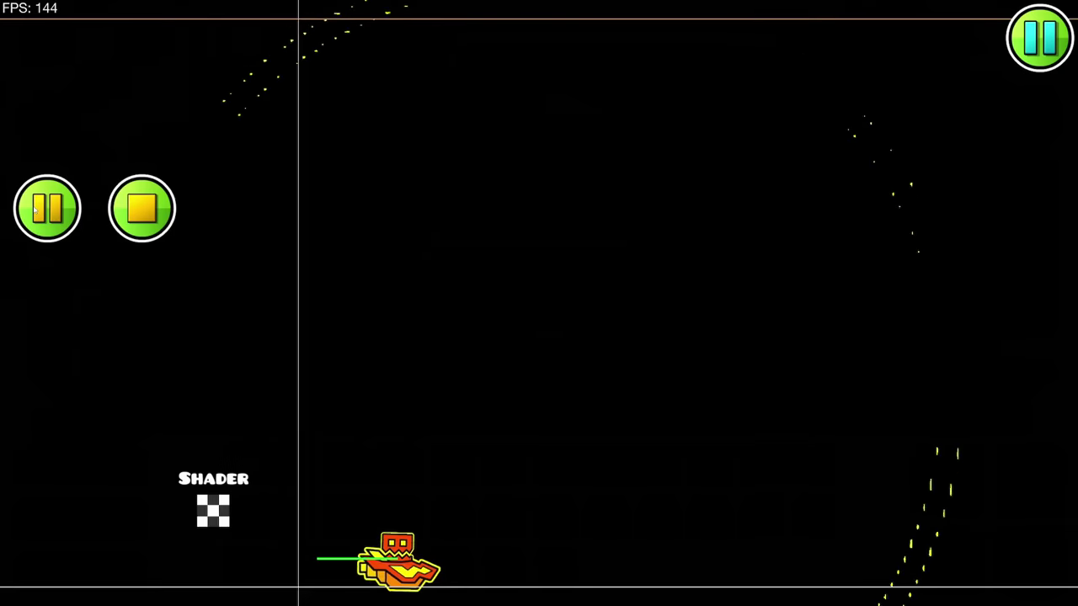
pyautogui.click(142, 209)
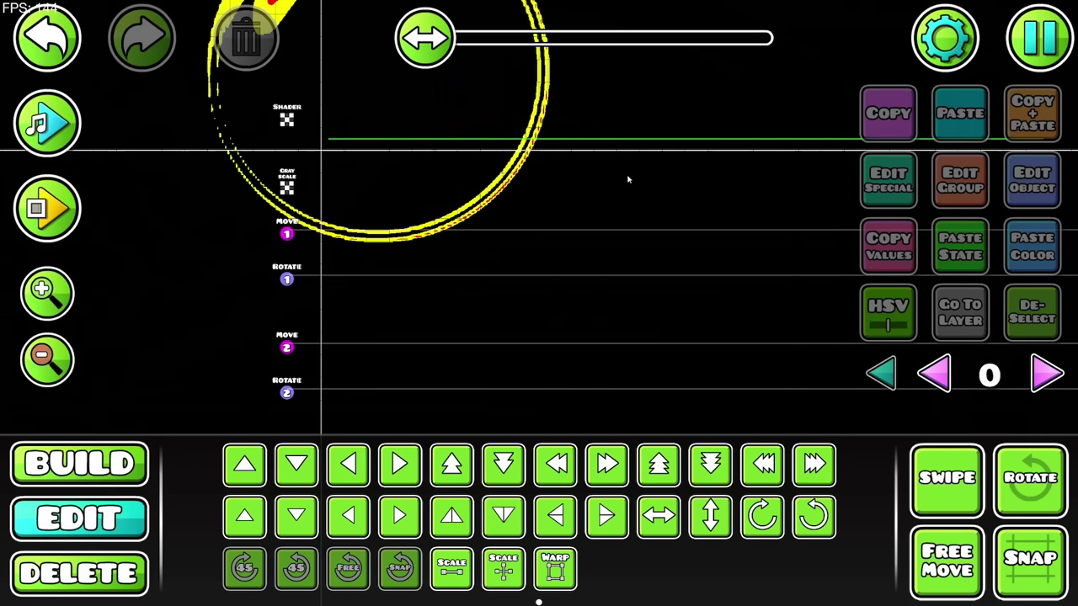
# - Switch both Rotate triggers from x360 turns to degrees, with 1440 for group 1 and 1350 for group 2
pyautogui.click(278, 397)
pyautogui.click(1008, 190)
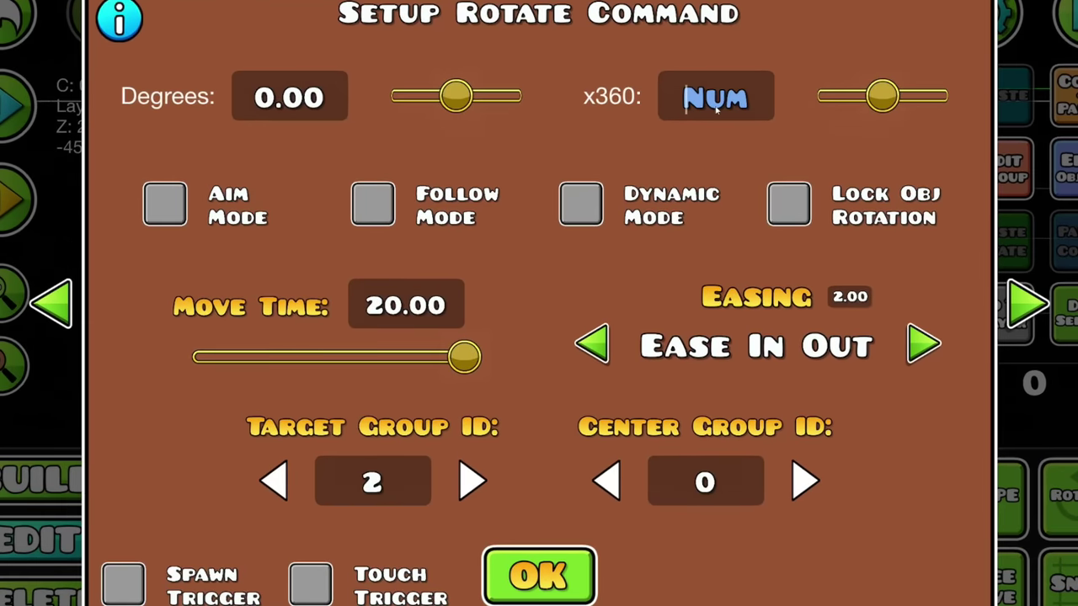
pyautogui.click(538, 552)
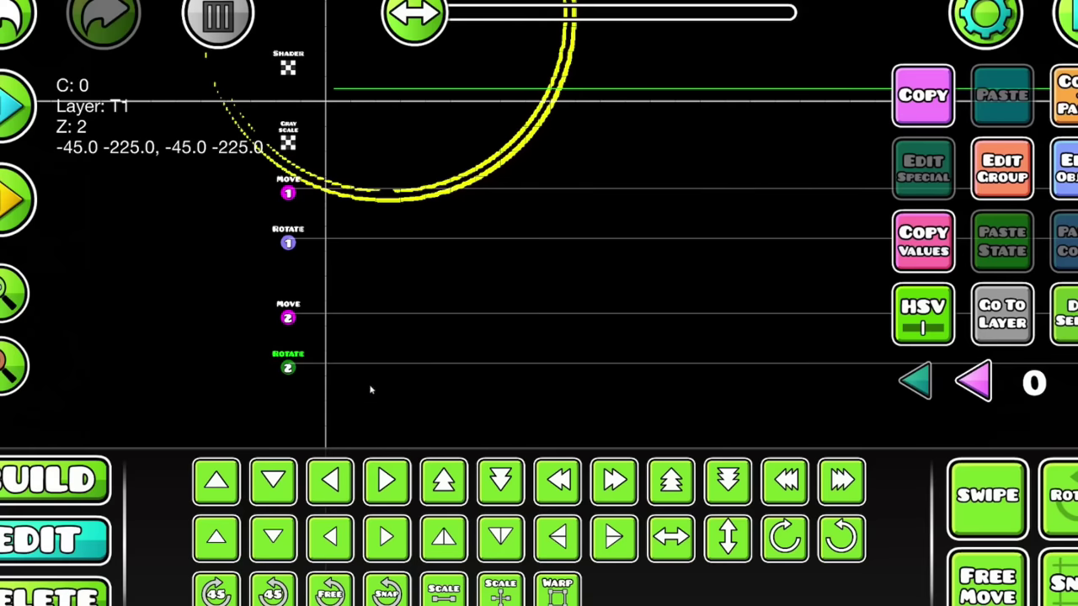
pyautogui.click(288, 244)
pyautogui.click(1065, 168)
pyautogui.click(738, 108)
pyautogui.press('BackSpace')
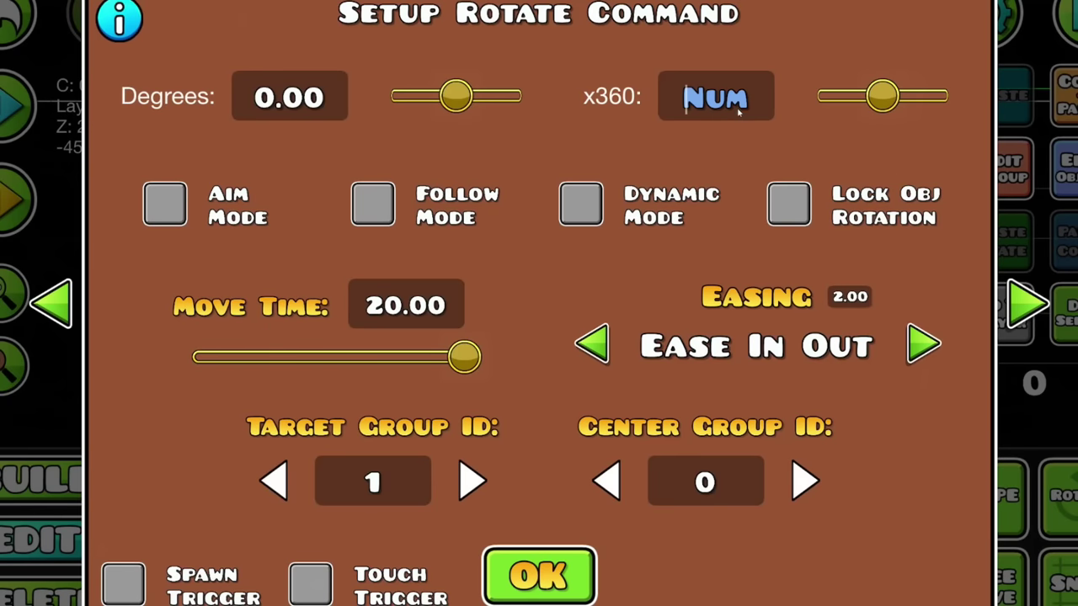
pyautogui.write('1440')
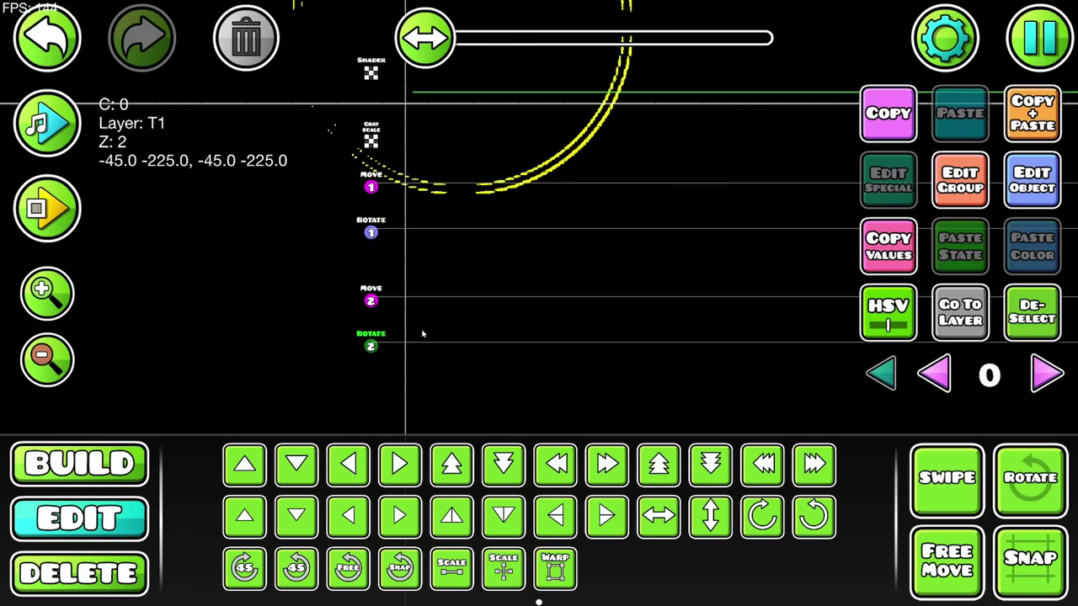
pyautogui.click(874, 170)
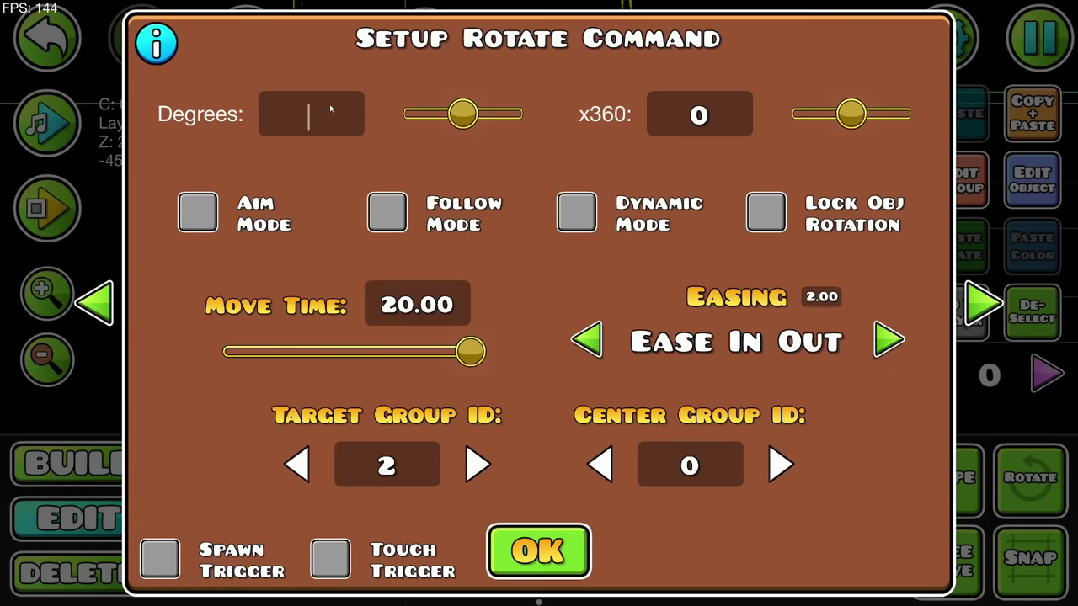
pyautogui.write('1350')
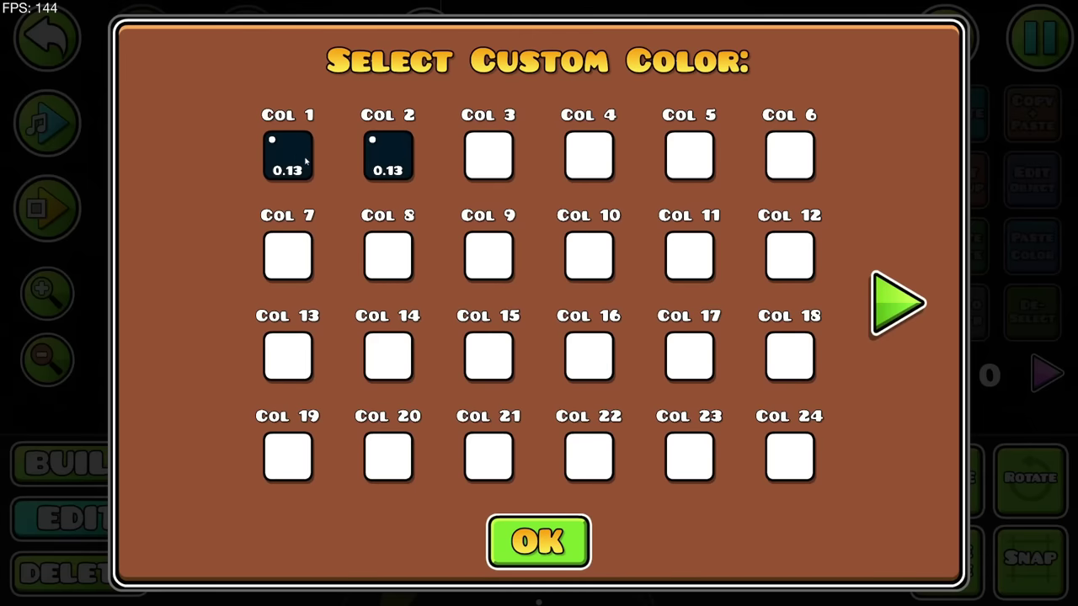
# - Set the starting colors of channels 1 and 2 to black at full opacity and playtest the level
pyautogui.click(287, 156)
pyautogui.click(539, 541)
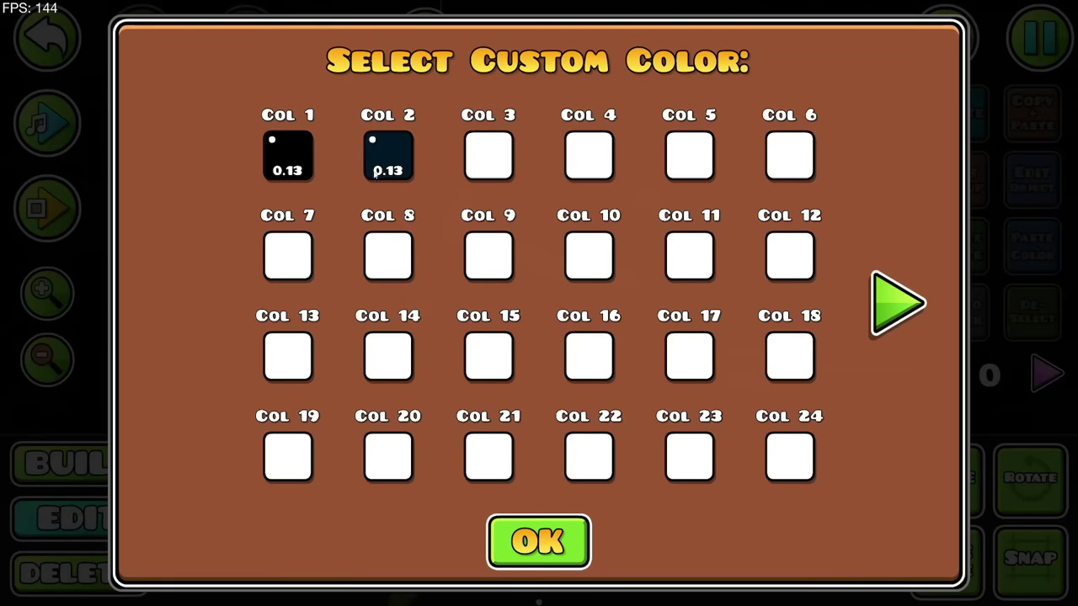
pyautogui.click(387, 156)
pyautogui.click(539, 540)
pyautogui.click(533, 530)
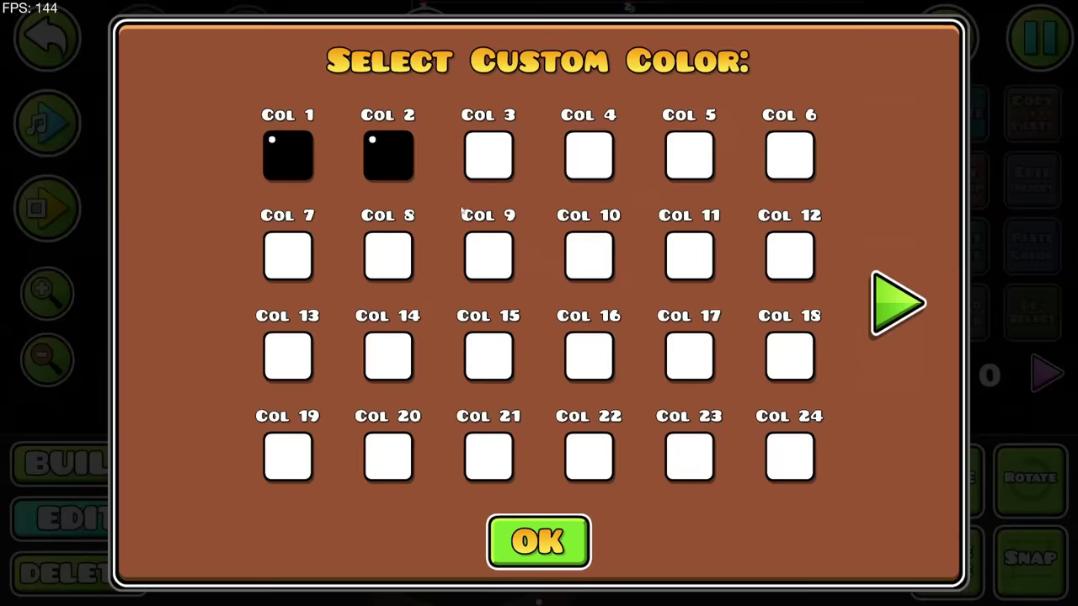
pyautogui.click(531, 529)
pyautogui.click(524, 545)
pyautogui.click(48, 208)
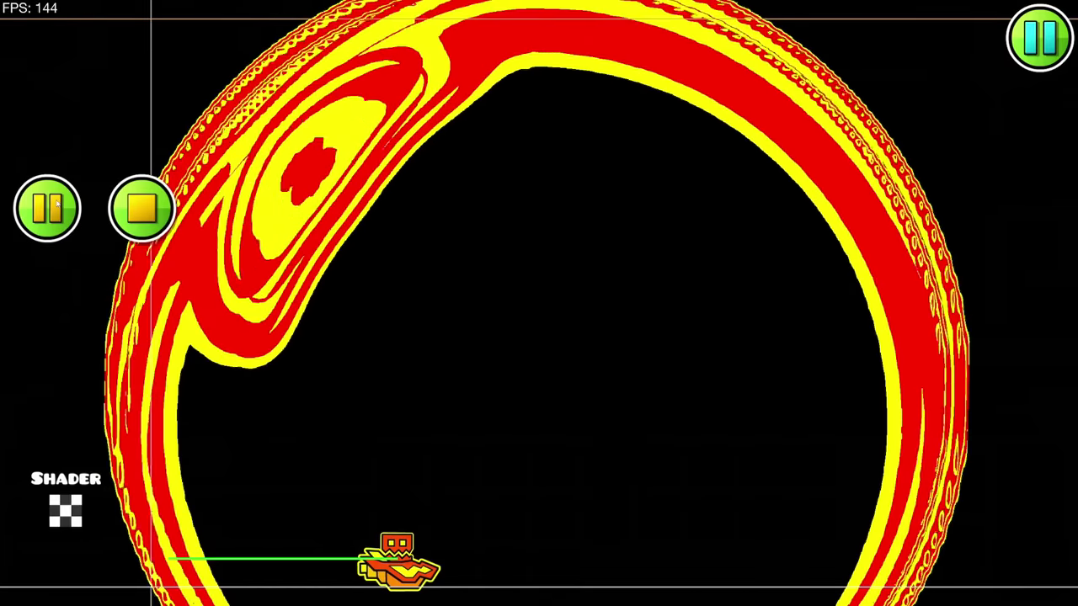
pyautogui.click(143, 208)
# - Lower the starting opacity of color channels 1 and 2 to 0 in the level's custom colors
pyautogui.click(945, 38)
pyautogui.click(851, 94)
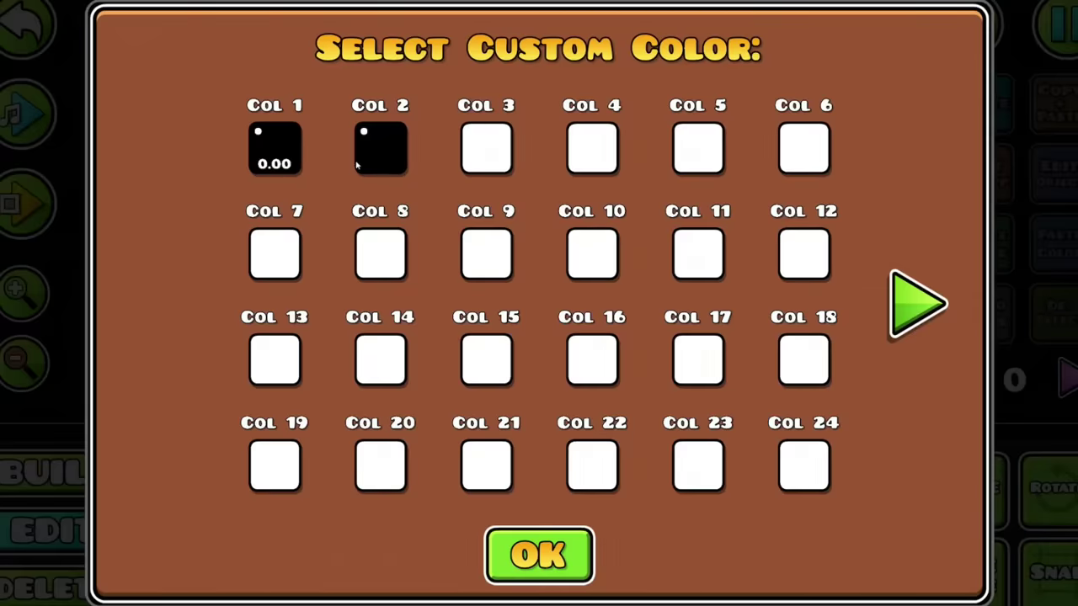
pyautogui.click(370, 159)
pyautogui.moveTo(950, 373); pyautogui.dragTo(729, 374)
pyautogui.click(539, 556)
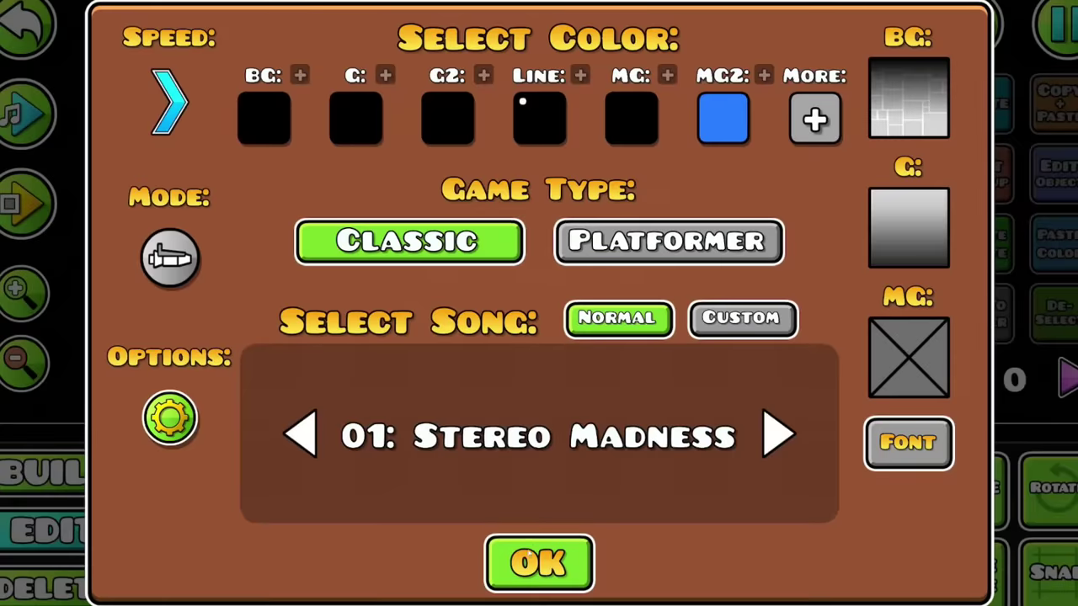
# - Playtest the level with the new starting opacities and stop the playtest
pyautogui.click(539, 559)
pyautogui.click(24, 200)
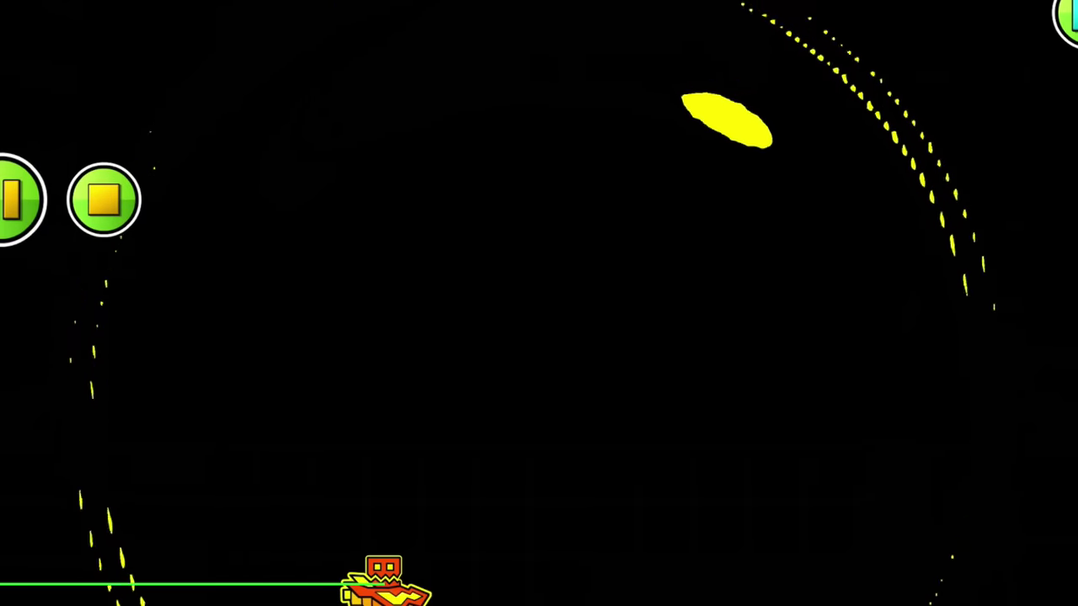
pyautogui.click(104, 198)
pyautogui.scroll(-5, 494, 320)
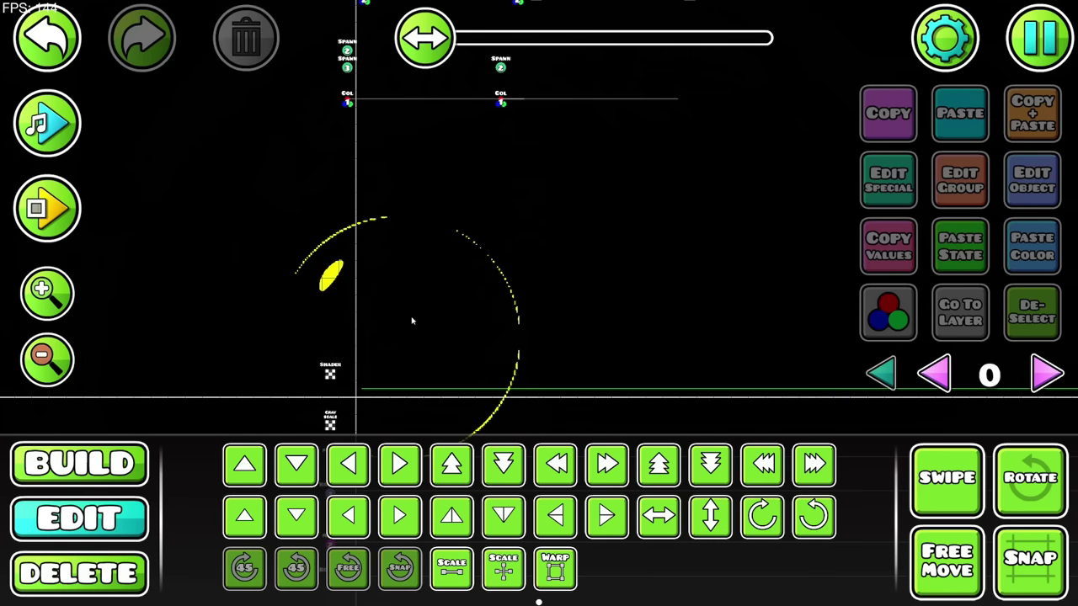
# - Turn off Preview Mode and Preview Shaders in the editor options
pyautogui.click(48, 289)
pyautogui.press('Escape')
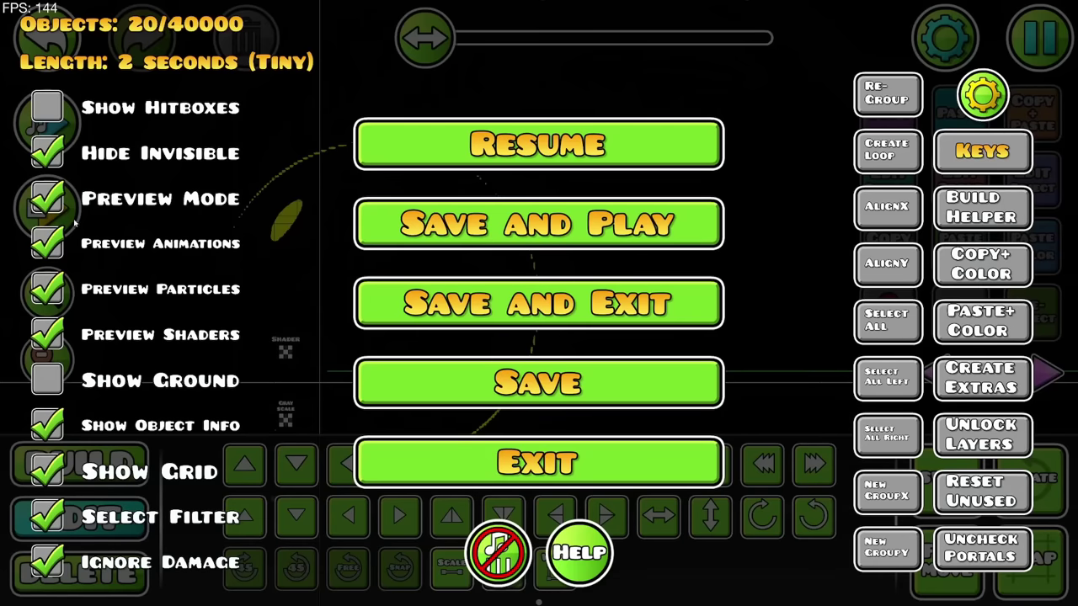
pyautogui.click(53, 202)
pyautogui.click(476, 160)
pyautogui.moveTo(476, 166); pyautogui.dragTo(528, 164)
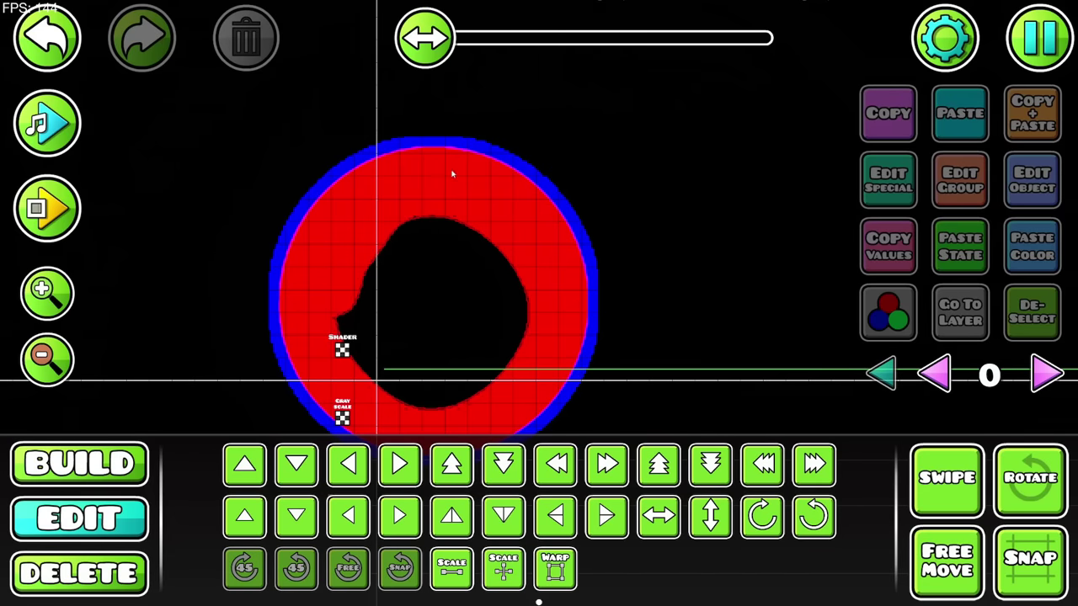
pyautogui.click(58, 290)
pyautogui.moveTo(444, 213); pyautogui.dragTo(388, 235)
pyautogui.click(1030, 39)
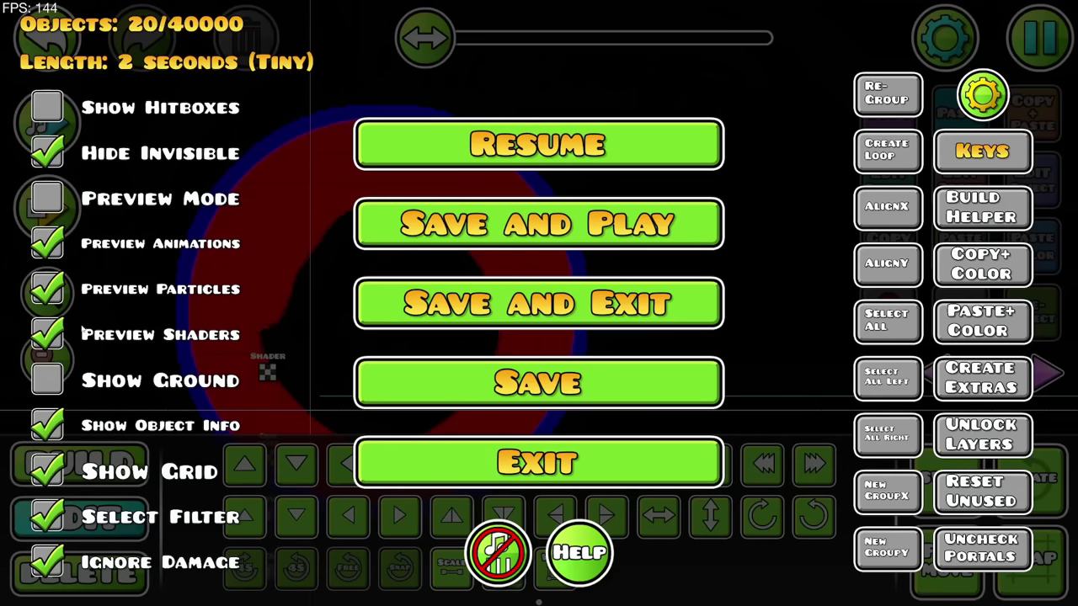
pyautogui.click(428, 151)
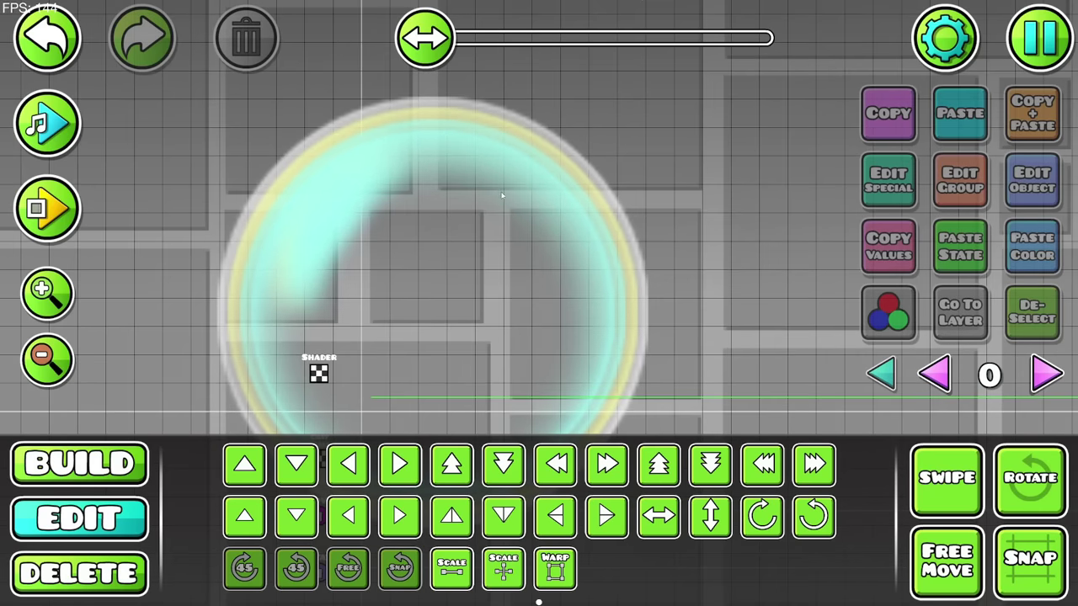
# - Scale copies of the ring down about the shared center to build a series of nested concentric rings
pyautogui.click(472, 272)
pyautogui.click(472, 272)
pyautogui.click(473, 272)
pyautogui.click(472, 272)
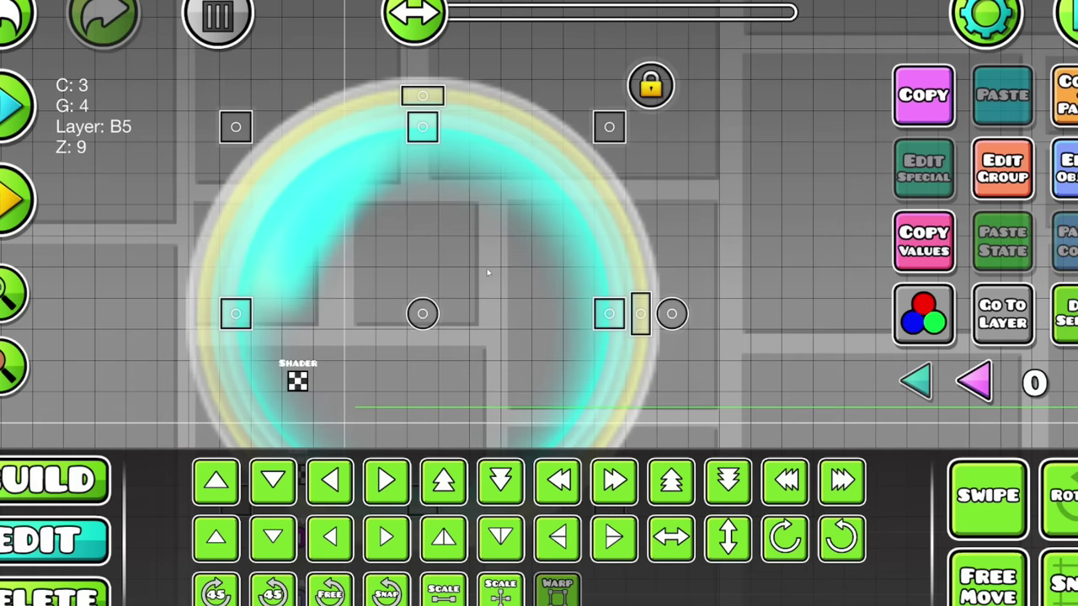
pyautogui.hotkey('alt', 'd')
pyautogui.click(513, 251)
pyautogui.click(514, 252)
pyautogui.click(513, 252)
pyautogui.click(514, 252)
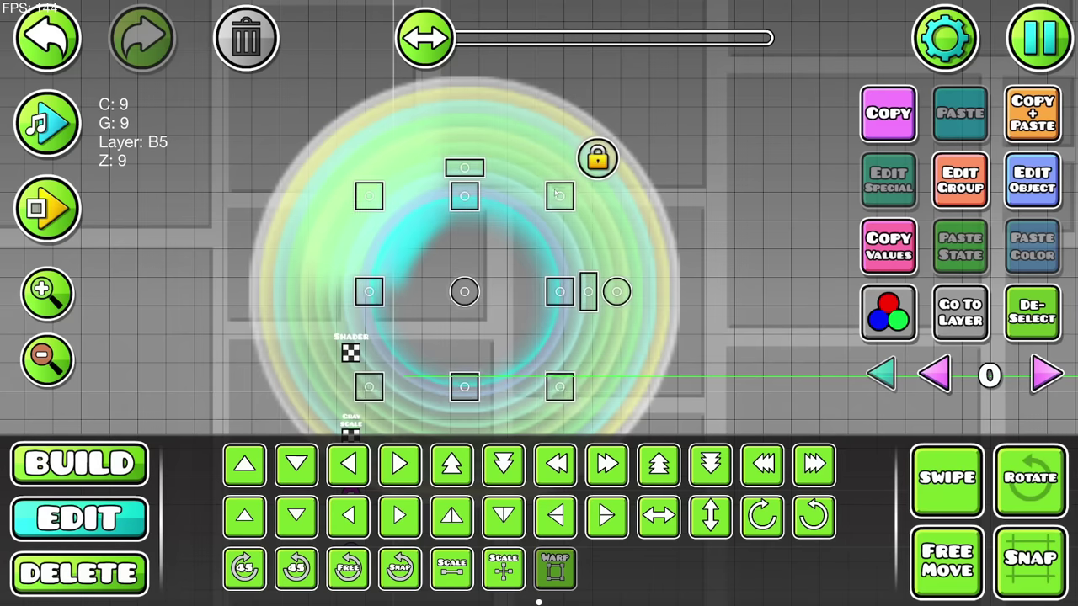
pyautogui.moveTo(558, 187); pyautogui.dragTo(547, 189)
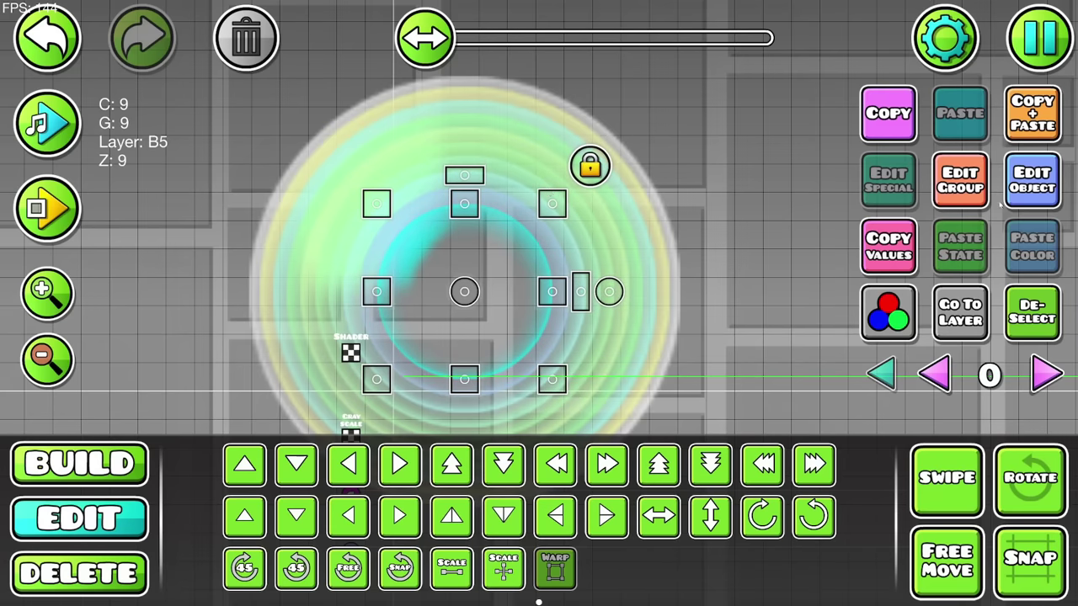
# - Assign the new innermost ring the next color channel and replace its group with group 10
pyautogui.click(1031, 180)
pyautogui.click(783, 406)
pyautogui.click(524, 512)
pyautogui.click(960, 180)
pyautogui.click(319, 306)
pyautogui.click(623, 222)
pyautogui.click(729, 227)
pyautogui.click(539, 553)
pyautogui.click(1032, 313)
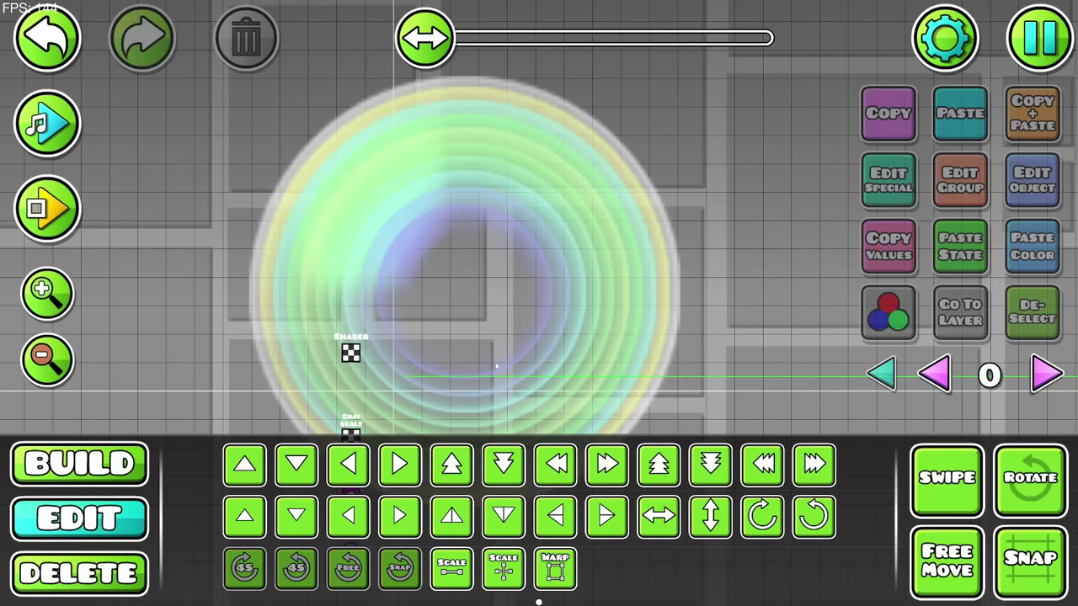
# - Lower the starting opacity of color channels 3 and 4 to 0 in the level's custom colors
pyautogui.click(47, 361)
pyautogui.click(47, 360)
pyautogui.moveTo(328, 319); pyautogui.dragTo(370, 239)
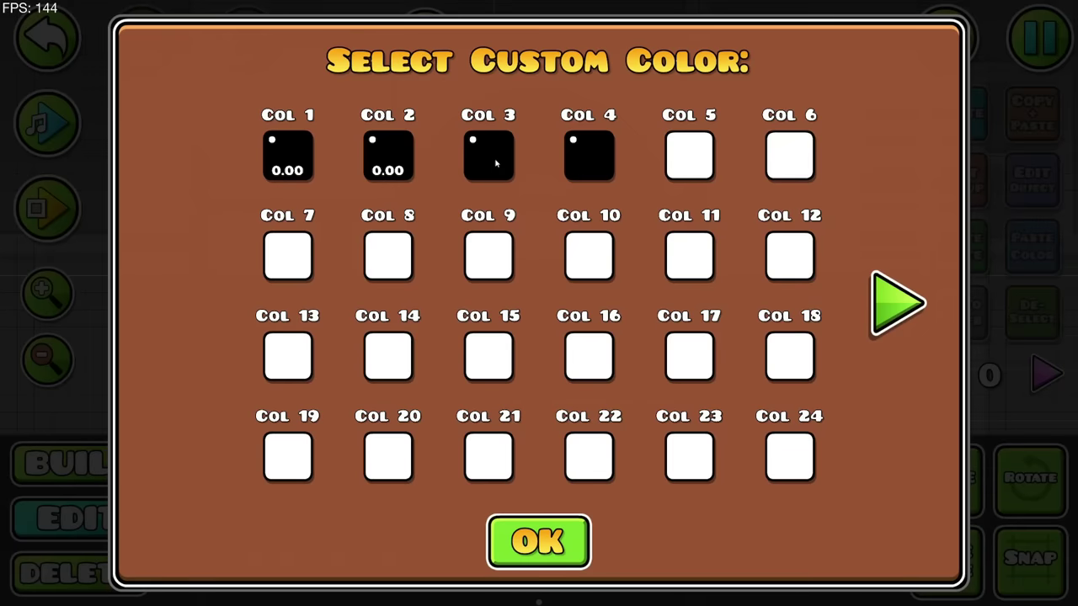
pyautogui.click(498, 165)
pyautogui.moveTo(926, 368); pyautogui.dragTo(716, 370)
pyautogui.click(539, 541)
pyautogui.click(590, 158)
pyautogui.moveTo(926, 369); pyautogui.dragTo(718, 369)
pyautogui.click(539, 542)
pyautogui.click(539, 539)
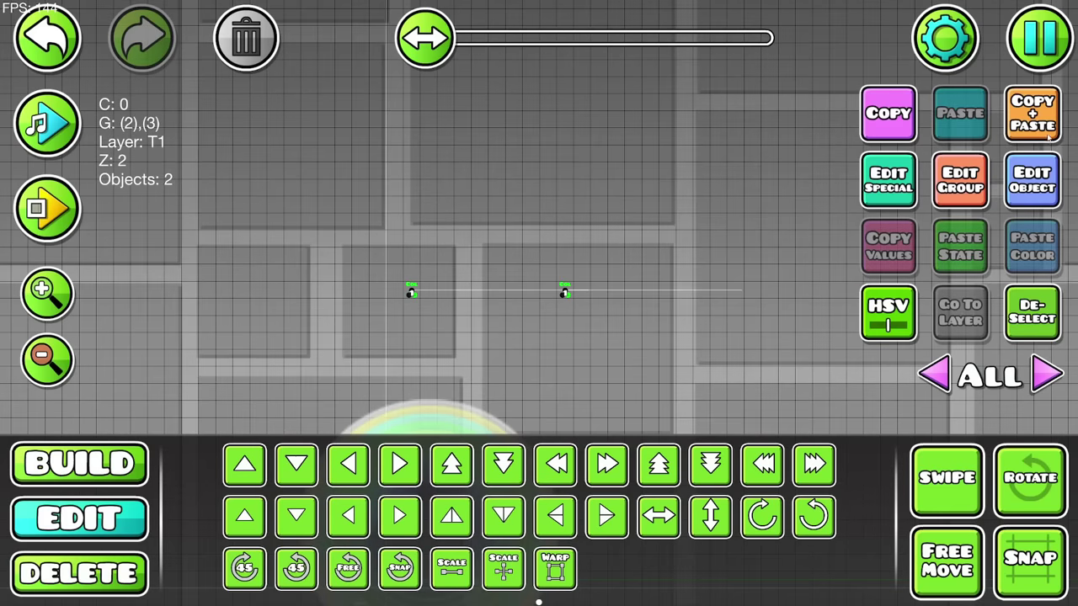
# - Duplicate the pair of Color triggers one cell up and to the right, raising the copies' color ID to 3
pyautogui.click(1035, 184)
pyautogui.click(916, 475)
pyautogui.click(539, 542)
pyautogui.click(1033, 115)
pyautogui.press('d')
pyautogui.press('w')
pyautogui.click(1032, 180)
pyautogui.click(914, 475)
pyautogui.click(539, 541)
pyautogui.click(1032, 113)
# - Set the next copied pair of Color triggers to color ID 4 and continue the diagonal with pairs for the following channels
pyautogui.click(1033, 179)
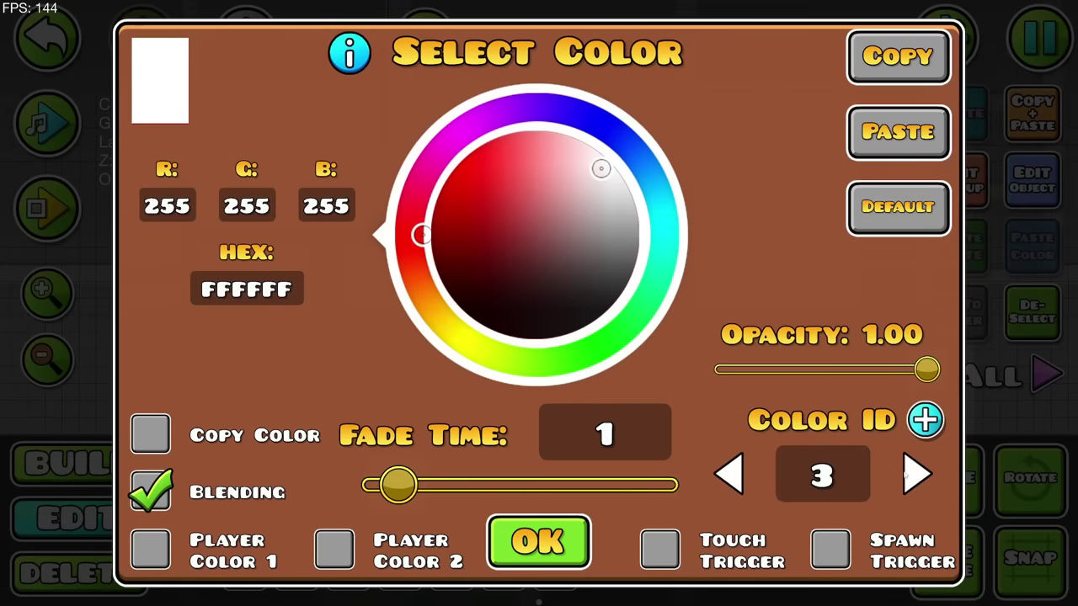
pyautogui.click(907, 475)
pyautogui.click(539, 541)
pyautogui.click(1033, 179)
pyautogui.click(916, 475)
pyautogui.click(539, 542)
pyautogui.click(1032, 113)
pyautogui.press('d')
pyautogui.press('w')
pyautogui.click(1032, 179)
pyautogui.click(570, 526)
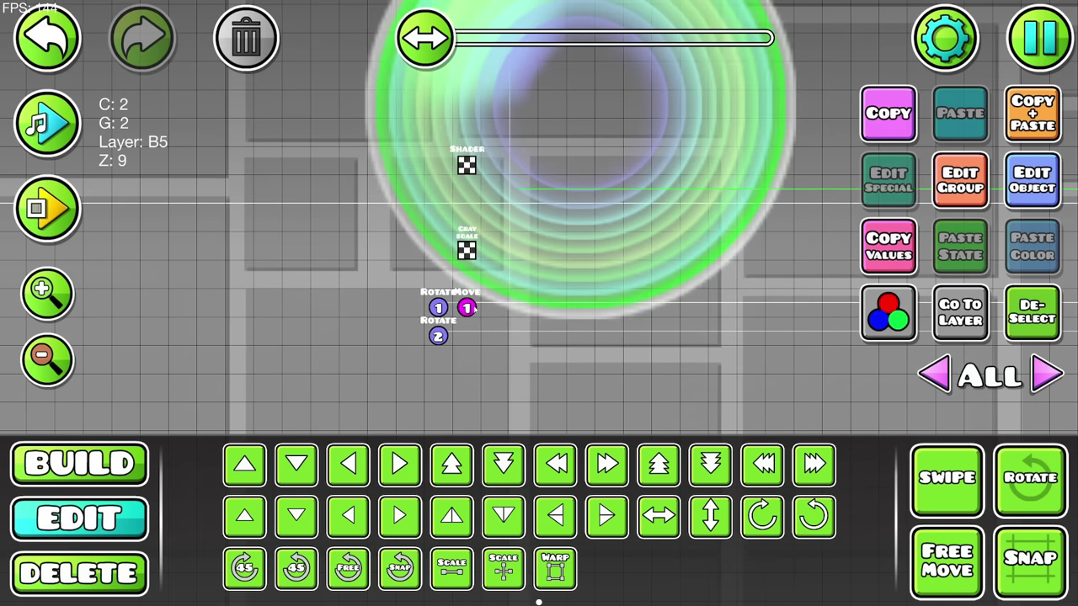
# - Set the Move trigger's target group ID to 11
pyautogui.click(1025, 185)
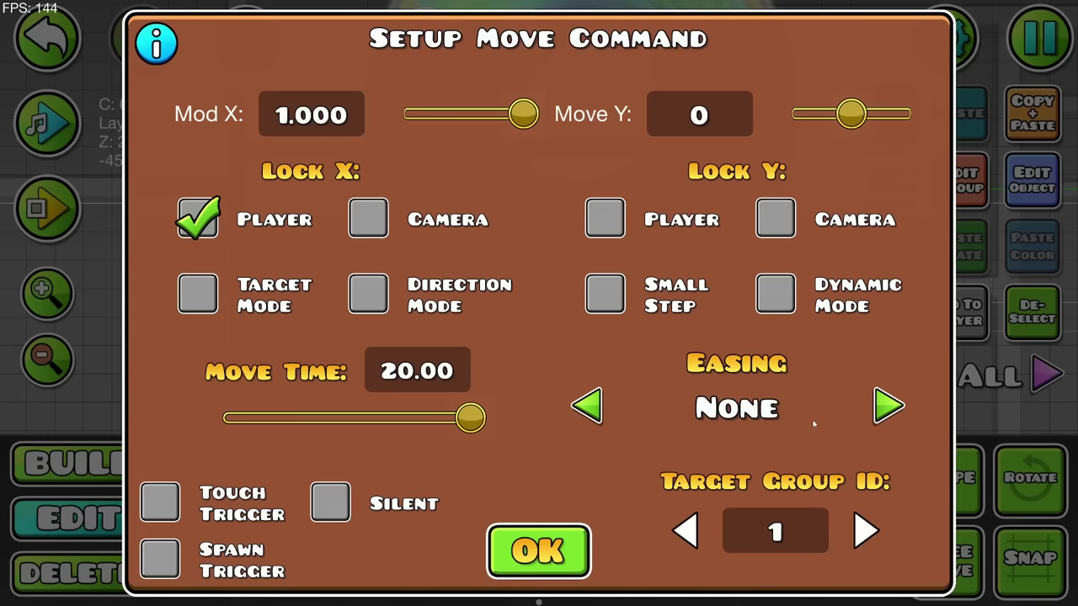
pyautogui.click(868, 529)
pyautogui.click(868, 529)
pyautogui.click(539, 551)
pyautogui.hotkey('alt', 'd')
# - Select all the nested rings and add them to group 11
pyautogui.press('t')
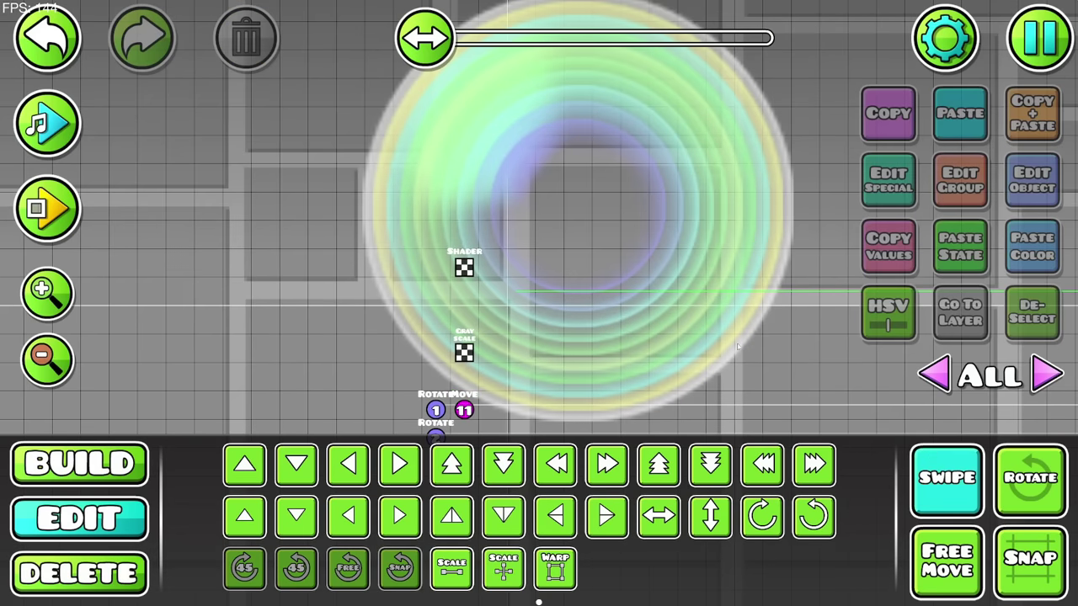
pyautogui.moveTo(752, 370); pyautogui.dragTo(601, 188)
pyautogui.click(960, 181)
pyautogui.click(624, 221)
pyautogui.click(773, 222)
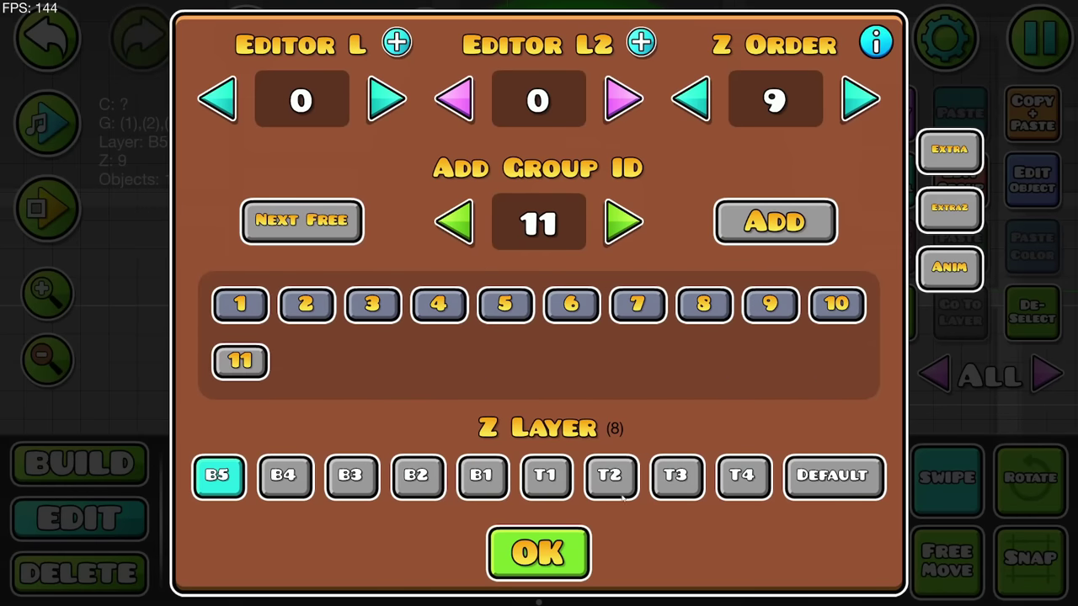
pyautogui.click(539, 553)
pyautogui.hotkey('alt', 'd')
pyautogui.press('t')
# - Set the copied Rotate trigger for group 3 to 1380 degrees and continue with the Rotate triggers for the remaining ring groups
pyautogui.moveTo(724, 310); pyautogui.dragTo(749, 214)
pyautogui.click(459, 342)
pyautogui.click(1032, 181)
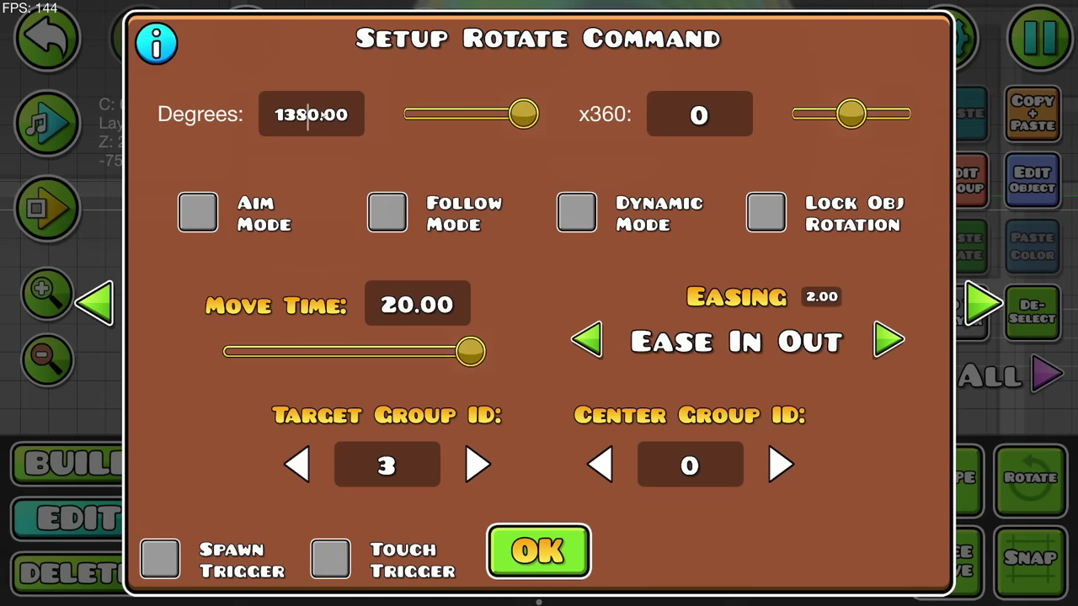
pyautogui.click(539, 551)
pyautogui.click(1033, 180)
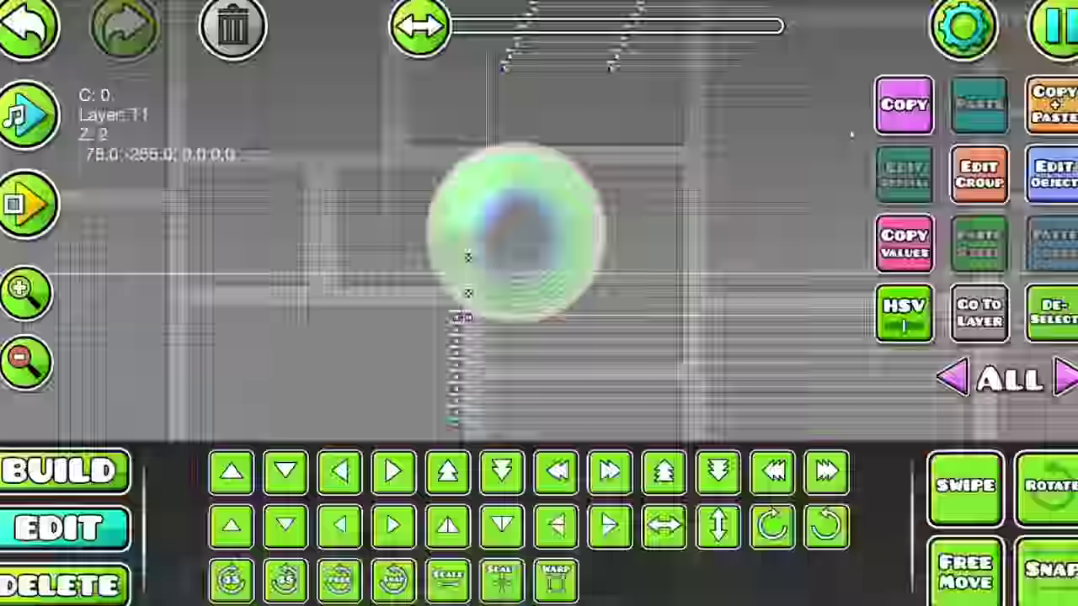
# - Turn Preview Mode back on and playtest the level with all the nested rings
pyautogui.press('Escape')
pyautogui.click(26, 194)
pyautogui.press('Escape')
pyautogui.click(28, 205)
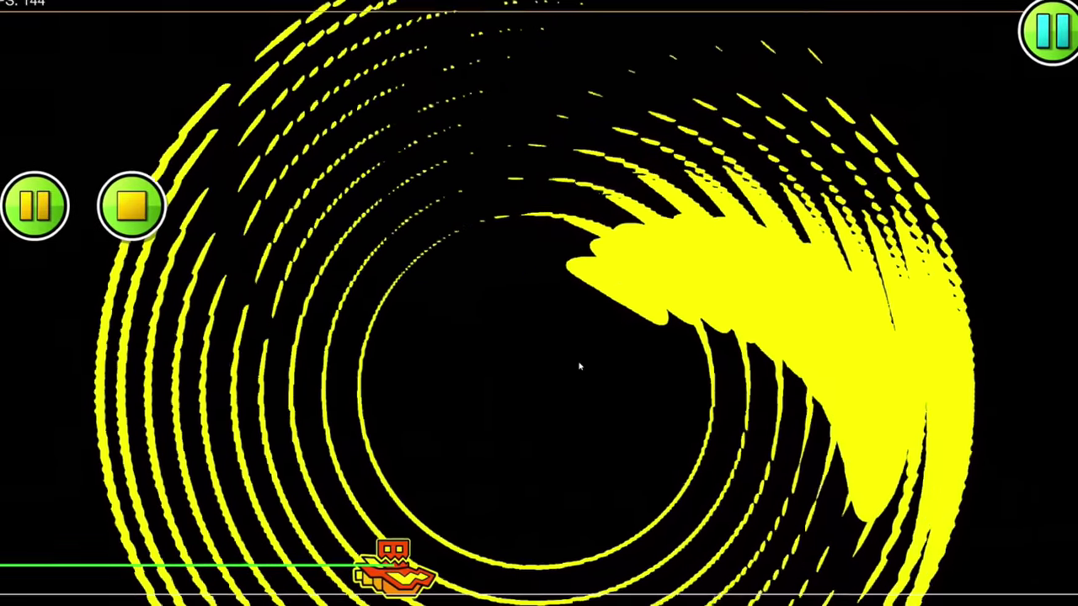
pyautogui.click(597, 470)
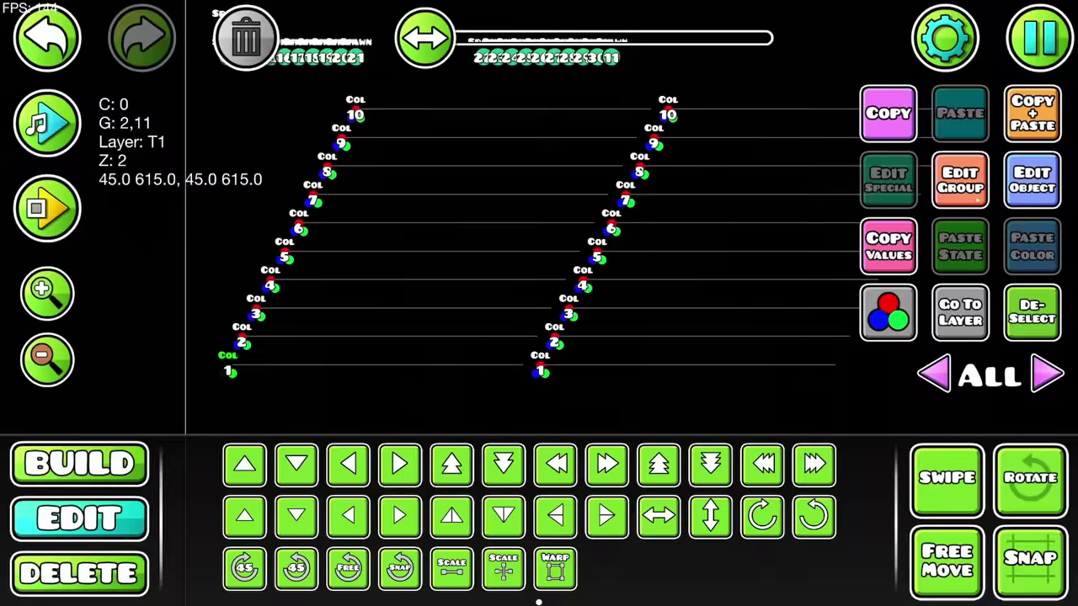
# - Shift the hues of the loop's Color triggers, giving channel 2 the color 060026 and the following channel a purple-magenta hue
pyautogui.click(1033, 180)
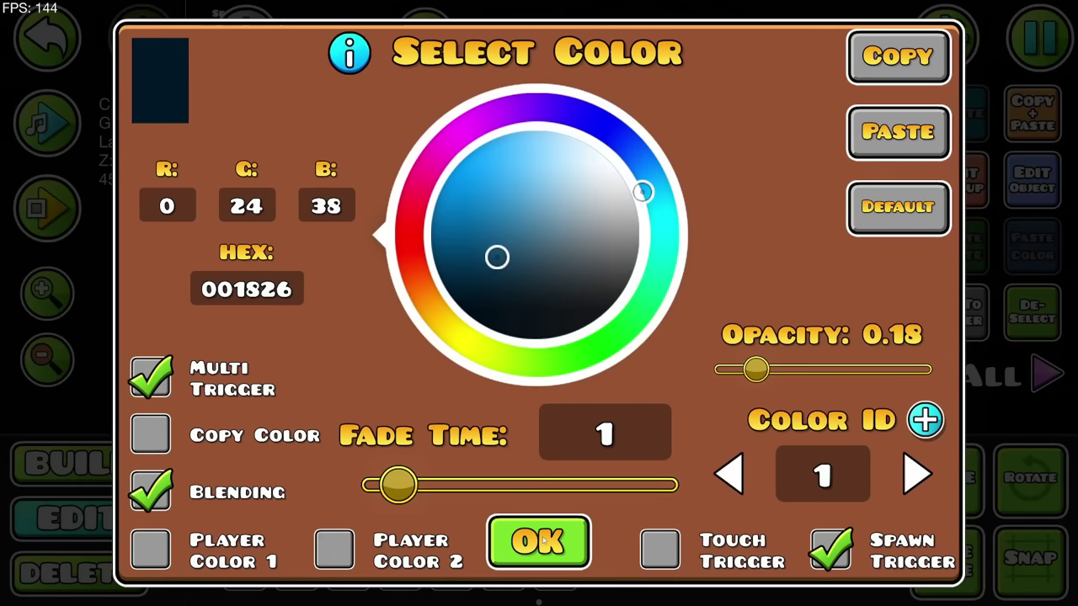
pyautogui.click(544, 541)
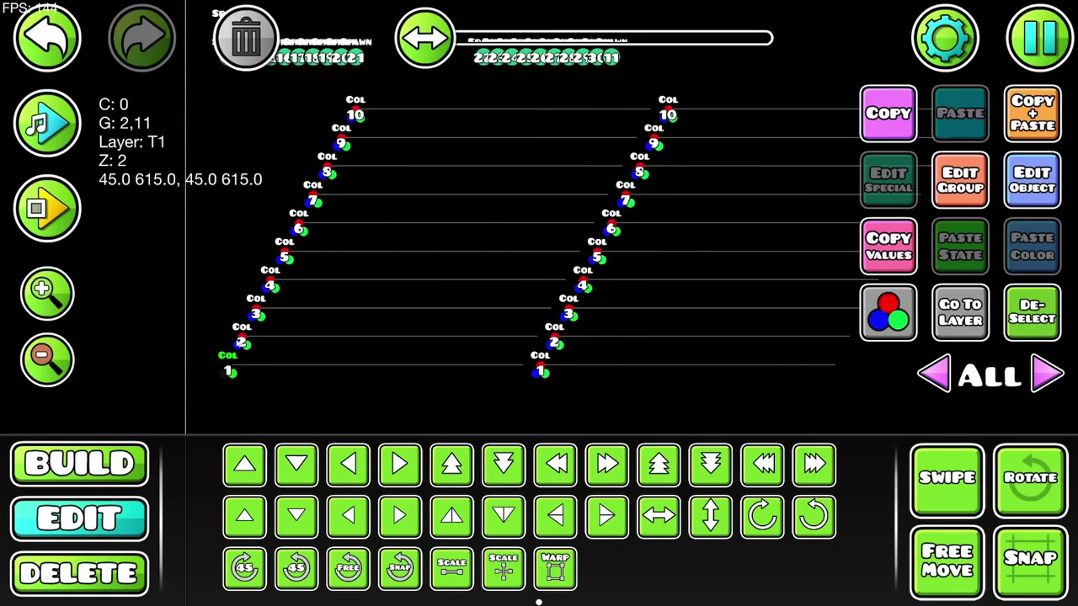
pyautogui.click(1032, 179)
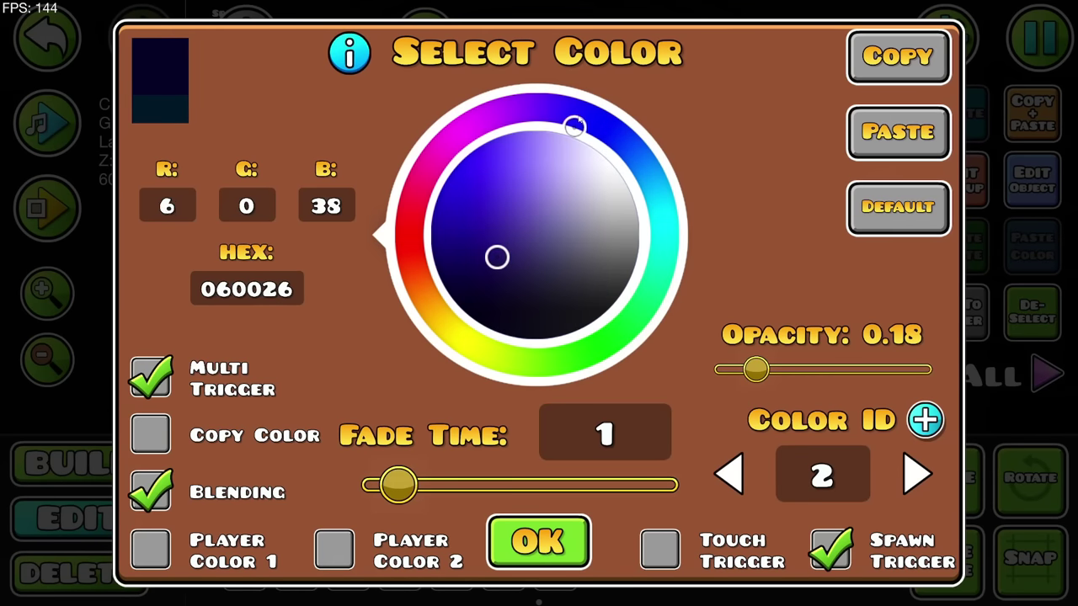
pyautogui.click(546, 534)
pyautogui.click(1032, 178)
pyautogui.moveTo(643, 190); pyautogui.dragTo(454, 118)
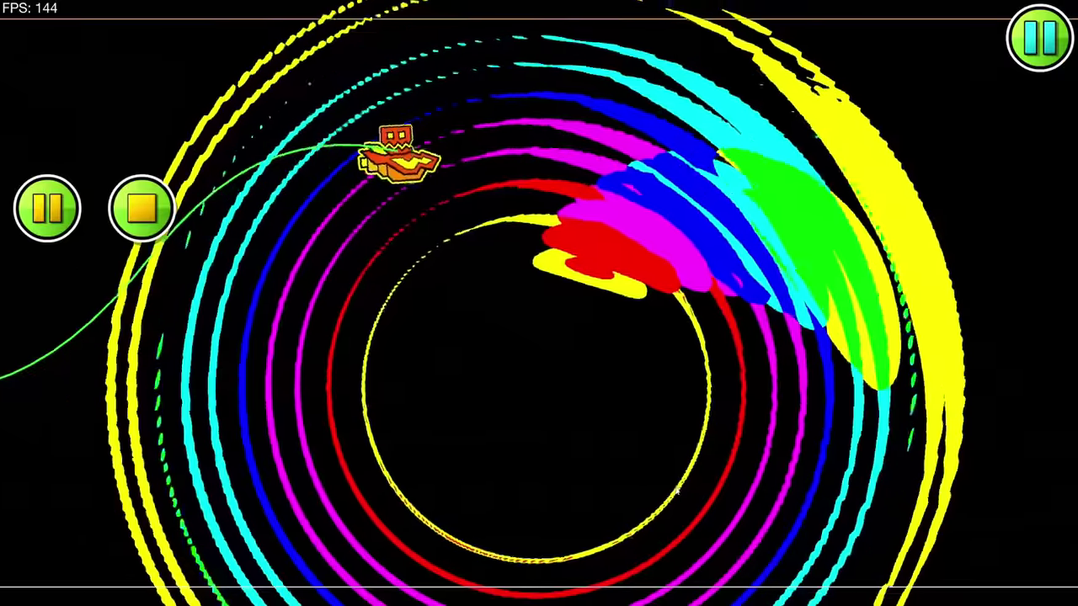
# - Playtest the level with the hue-shifted rings, keeping the ship in the air
pyautogui.click(676, 484)
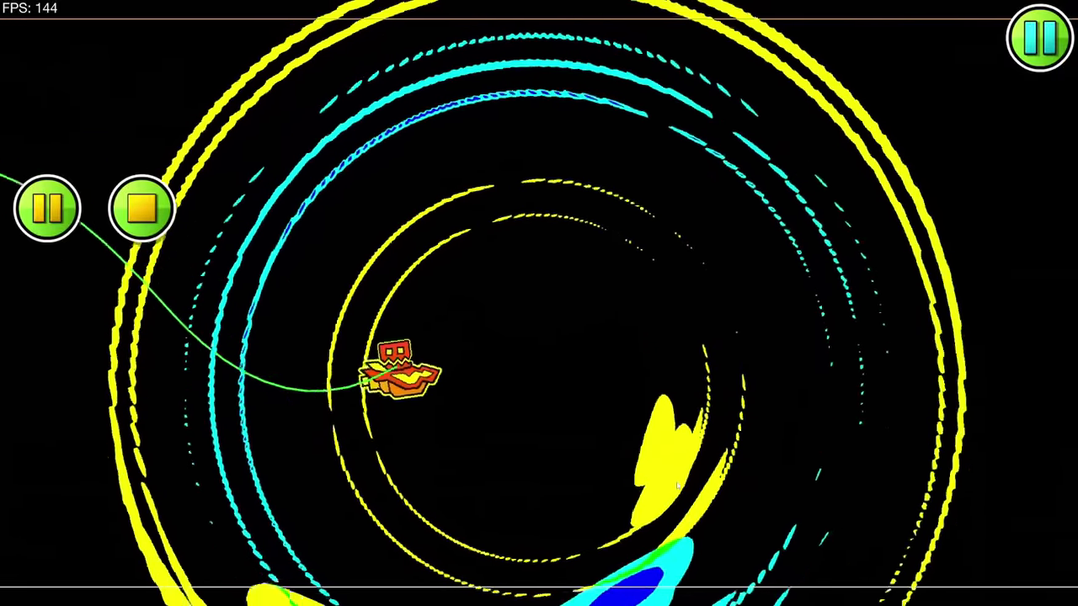
pyautogui.click(674, 478)
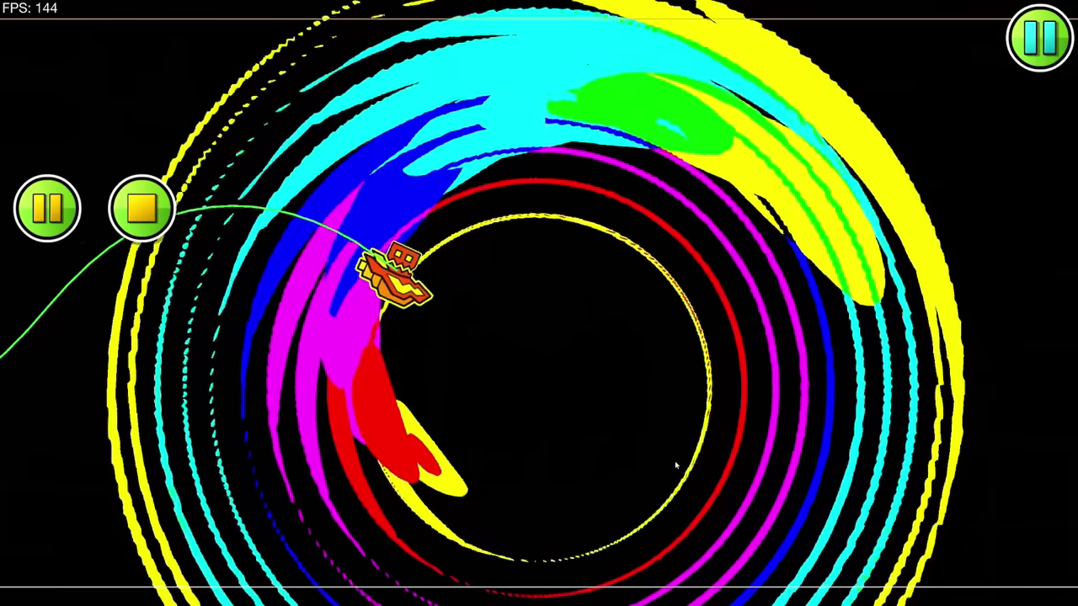
pyautogui.click(649, 444)
# - Duplicate the ten rings rotated by 180 degrees, enlarge the copy about its center and add it to group 31
pyautogui.click(1032, 114)
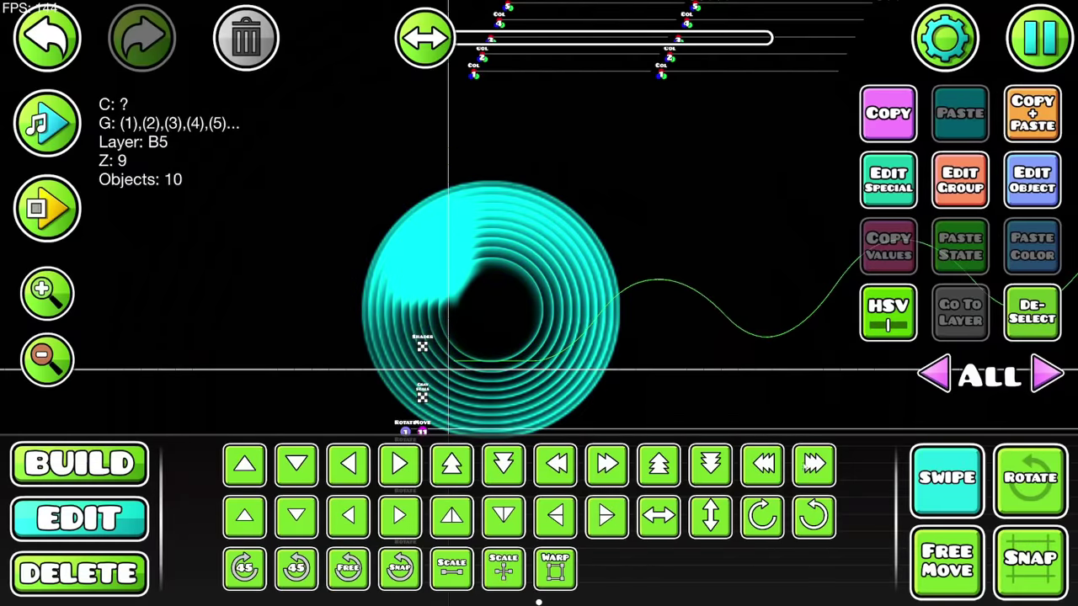
pyautogui.click(555, 568)
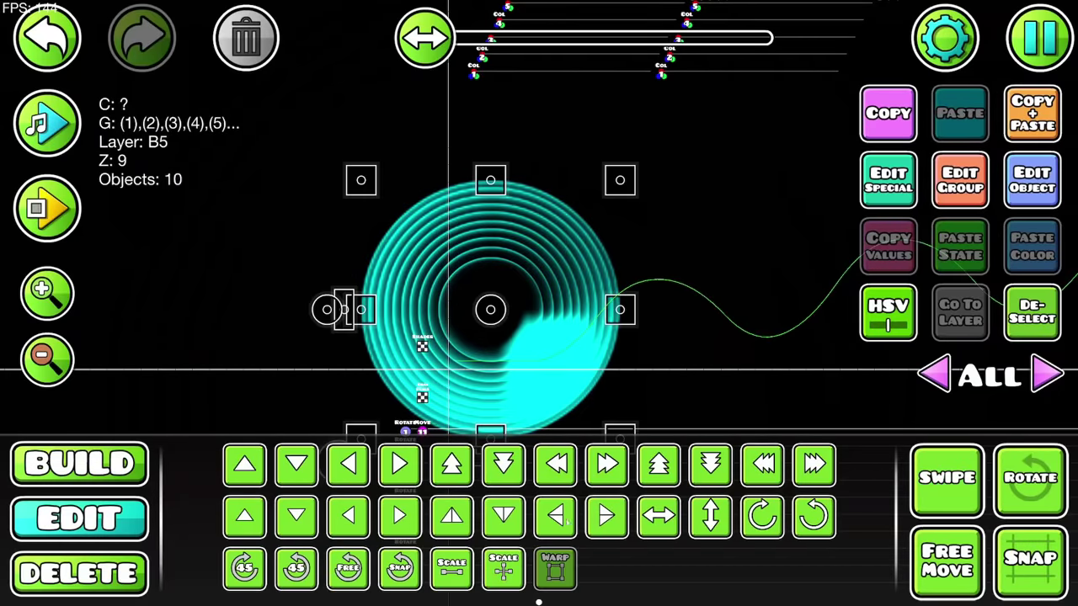
pyautogui.moveTo(623, 187); pyautogui.dragTo(684, 156)
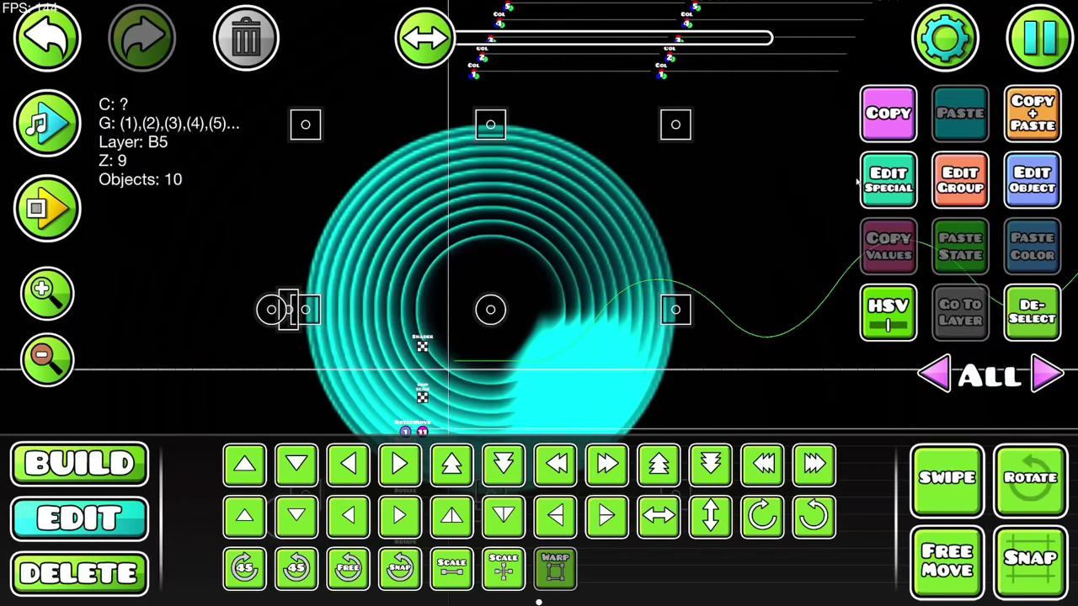
pyautogui.click(960, 180)
pyautogui.click(774, 221)
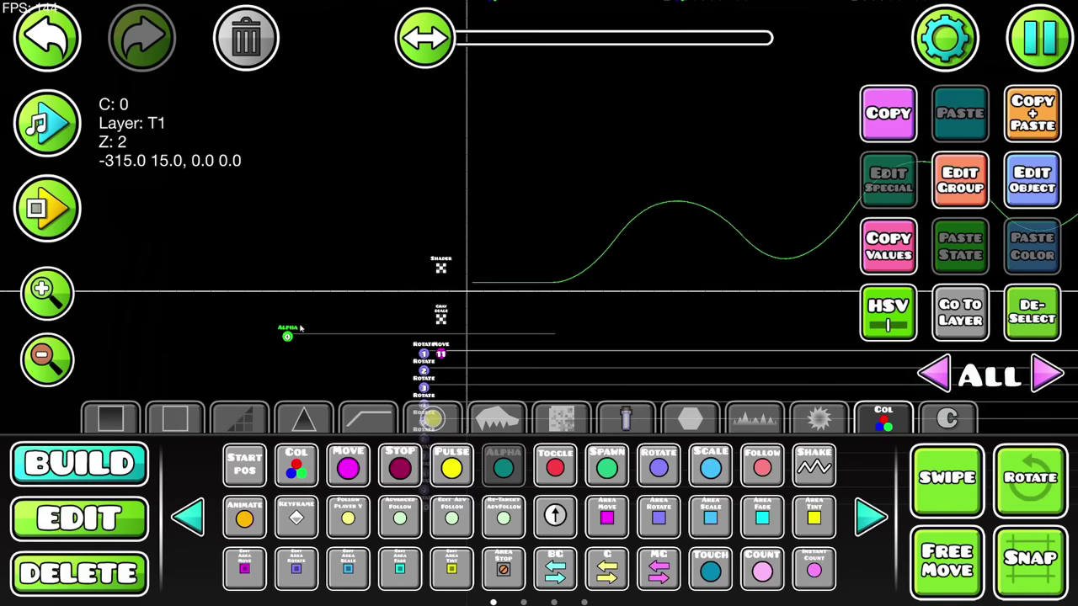
# - Set the new Alpha trigger to target group 31 with a fade time of 0 and a reduced opacity
pyautogui.click(1029, 182)
pyautogui.click(542, 189)
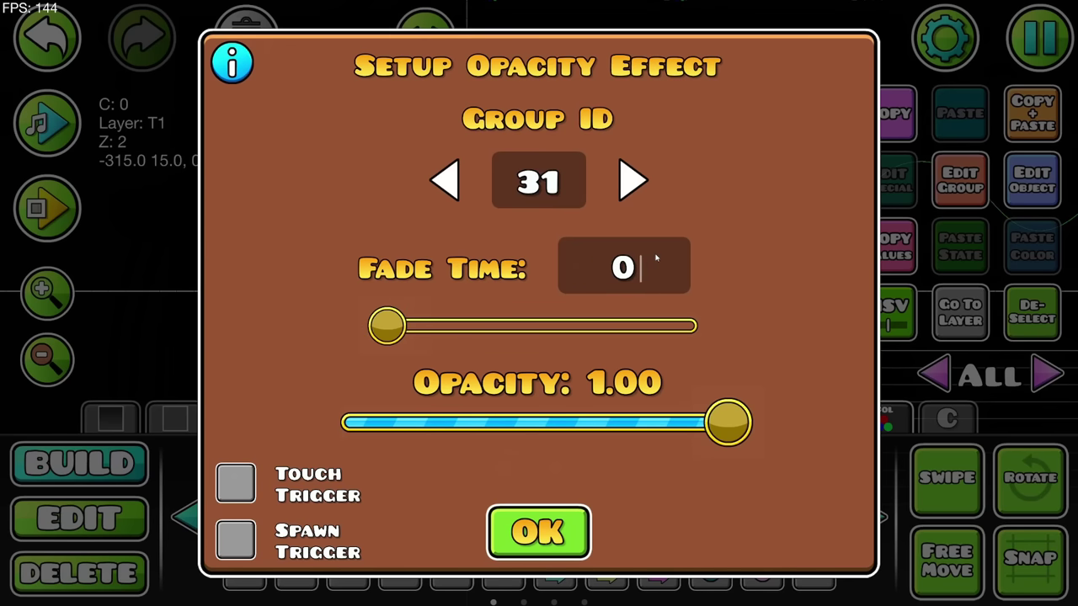
pyautogui.moveTo(726, 424); pyautogui.dragTo(585, 423)
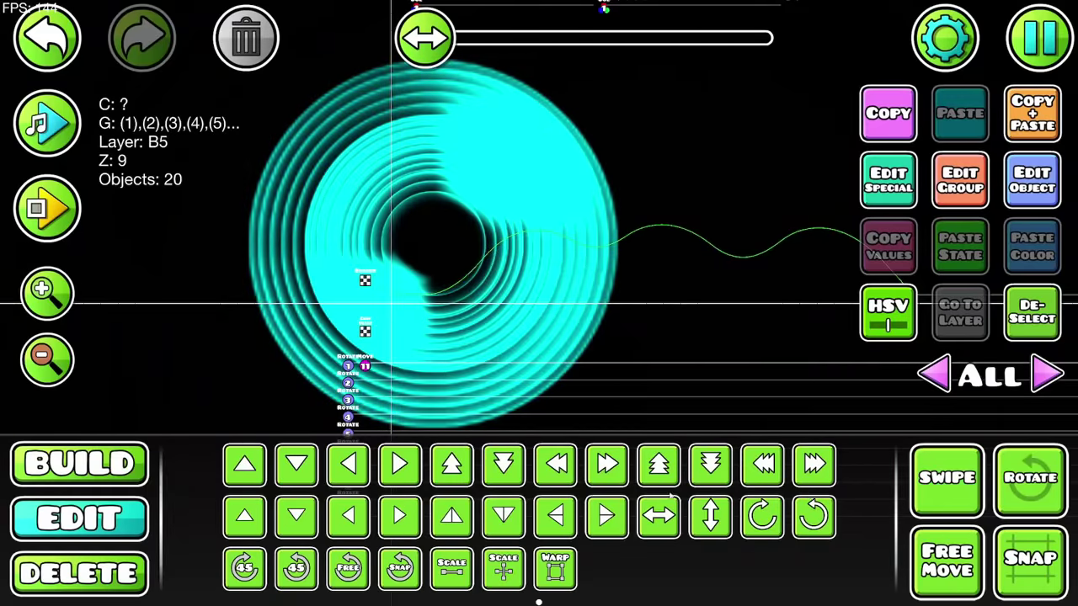
# - Enlarge the rotated copy of all 20 rings about its center and playtest the level
pyautogui.click(552, 571)
pyautogui.moveTo(621, 424); pyautogui.dragTo(681, 484)
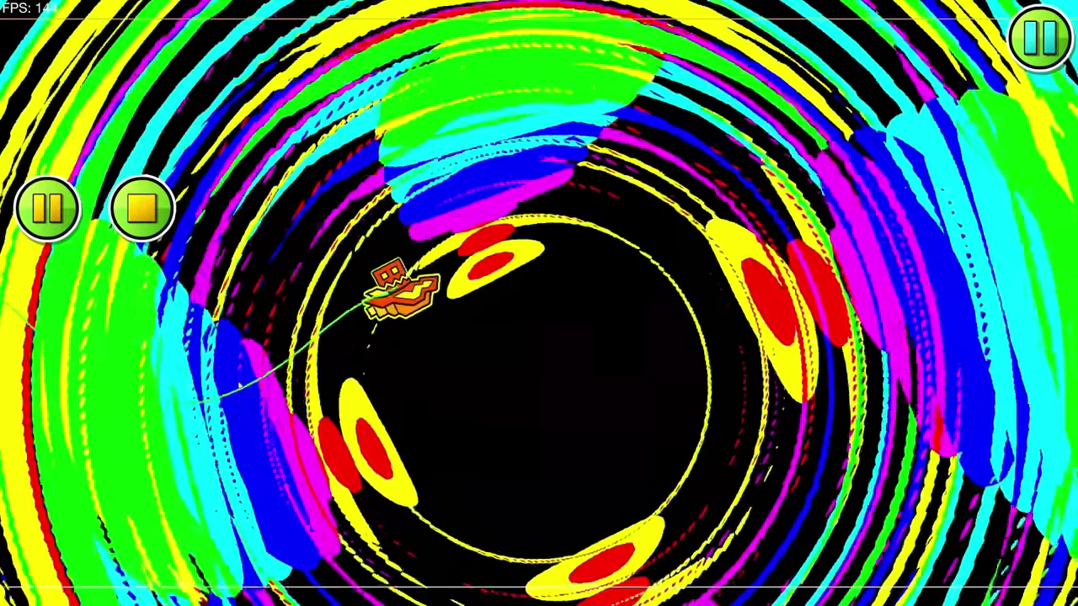
pyautogui.click(503, 460)
pyautogui.click(549, 468)
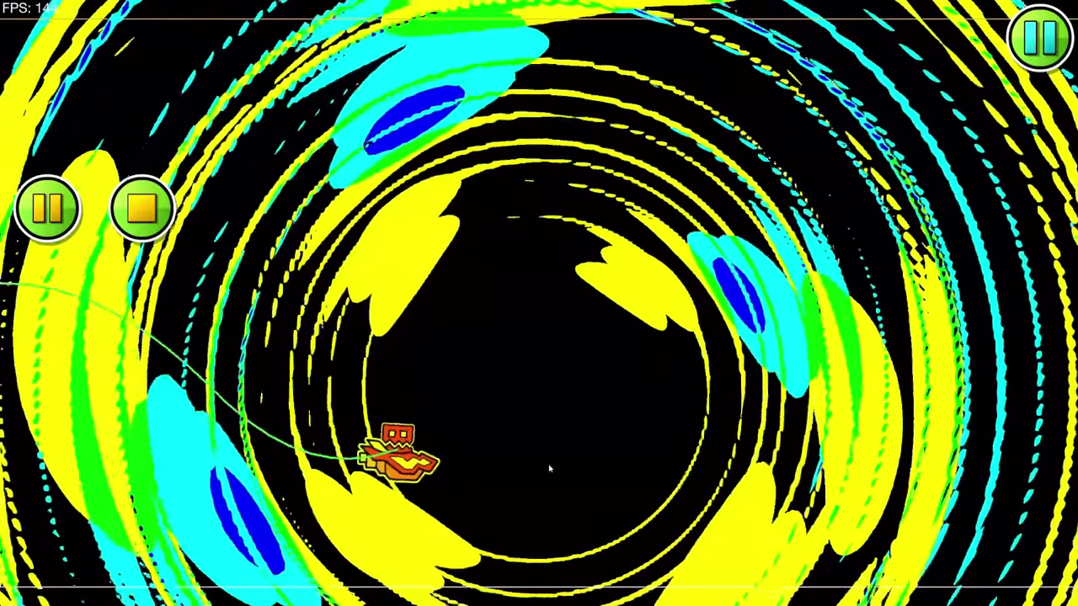
# - Stop the playtest and lock the group 11 Move trigger's Y movement to the player with a Mod Y of 0.9
pyautogui.click(549, 469)
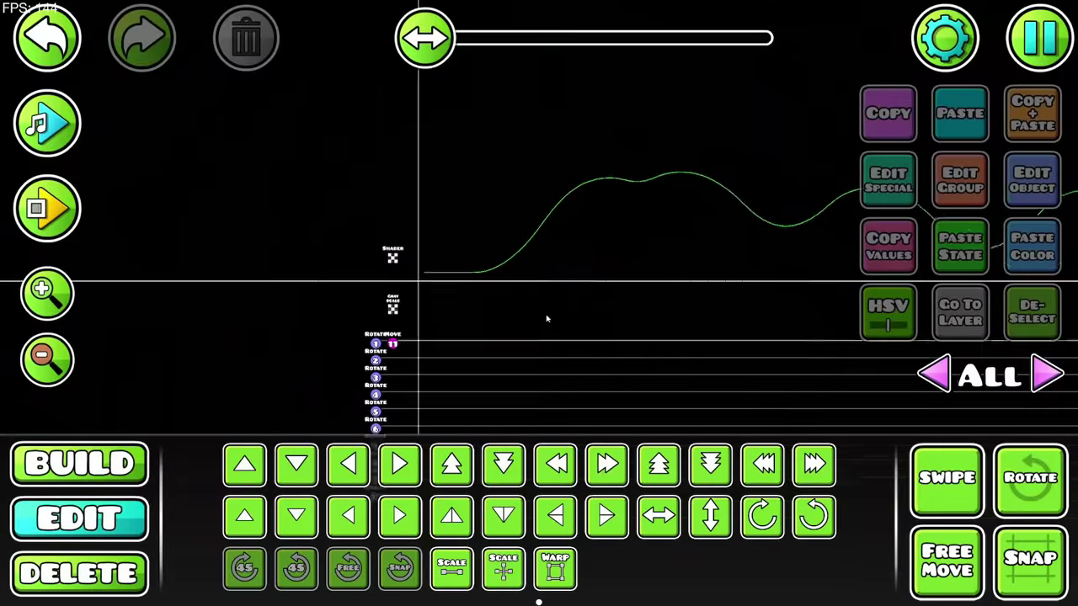
pyautogui.moveTo(537, 312); pyautogui.dragTo(593, 340)
pyautogui.press('t')
pyautogui.moveTo(603, 280); pyautogui.dragTo(507, 194)
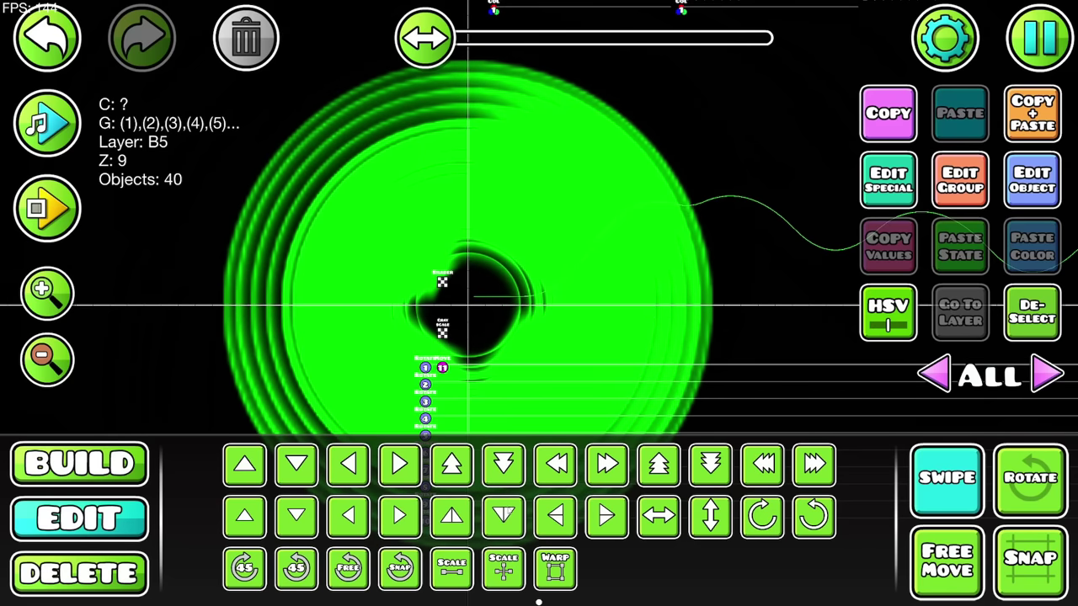
pyautogui.click(465, 374)
pyautogui.click(1018, 195)
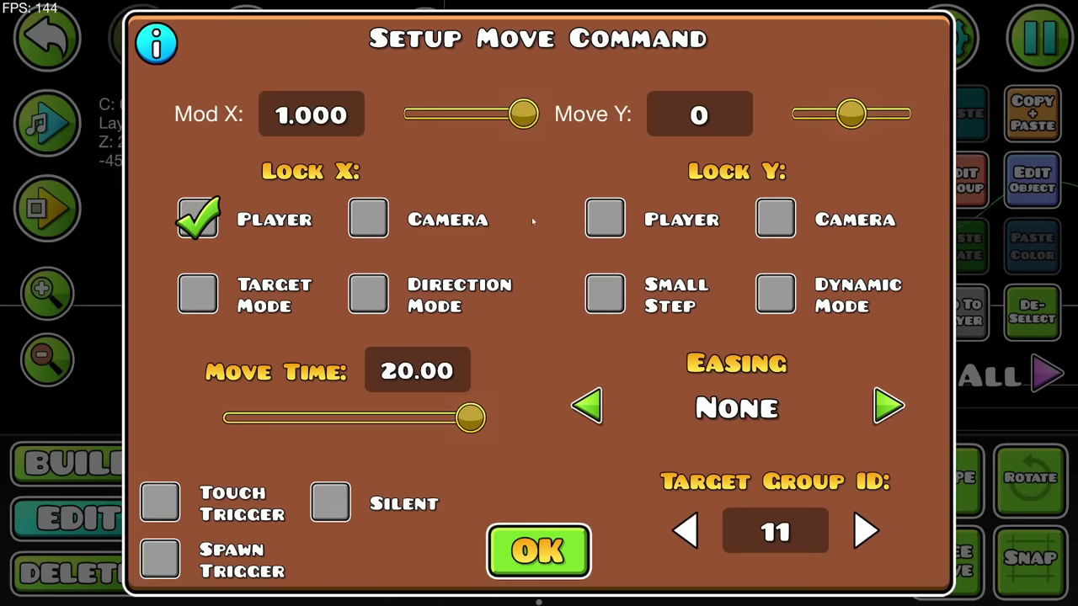
pyautogui.click(677, 113)
pyautogui.press('BackSpace')
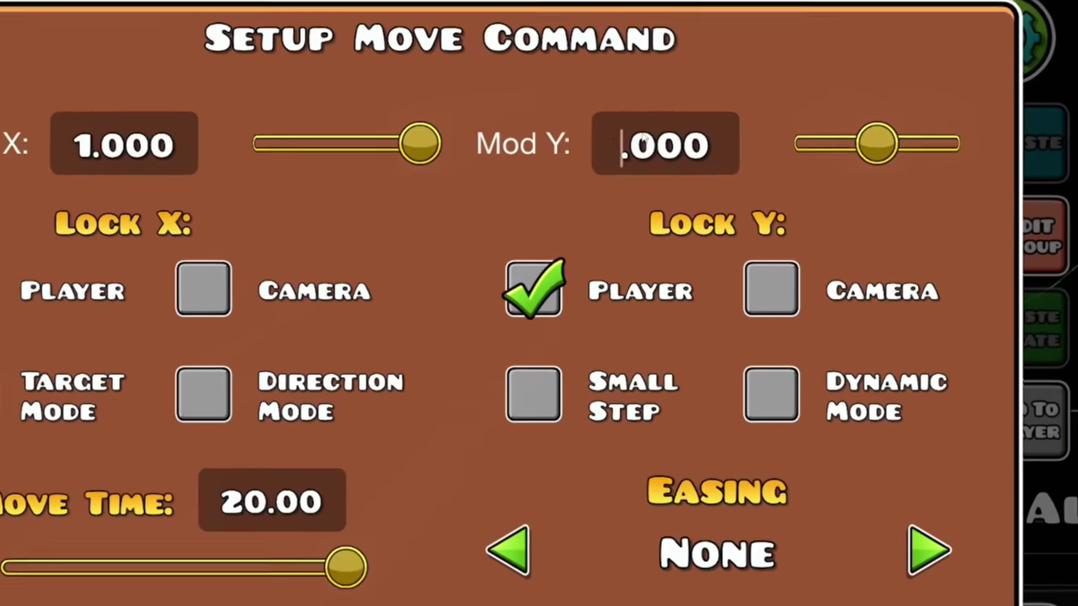
pyautogui.click(682, 112)
pyautogui.press('BackSpace')
pyautogui.write('.9')
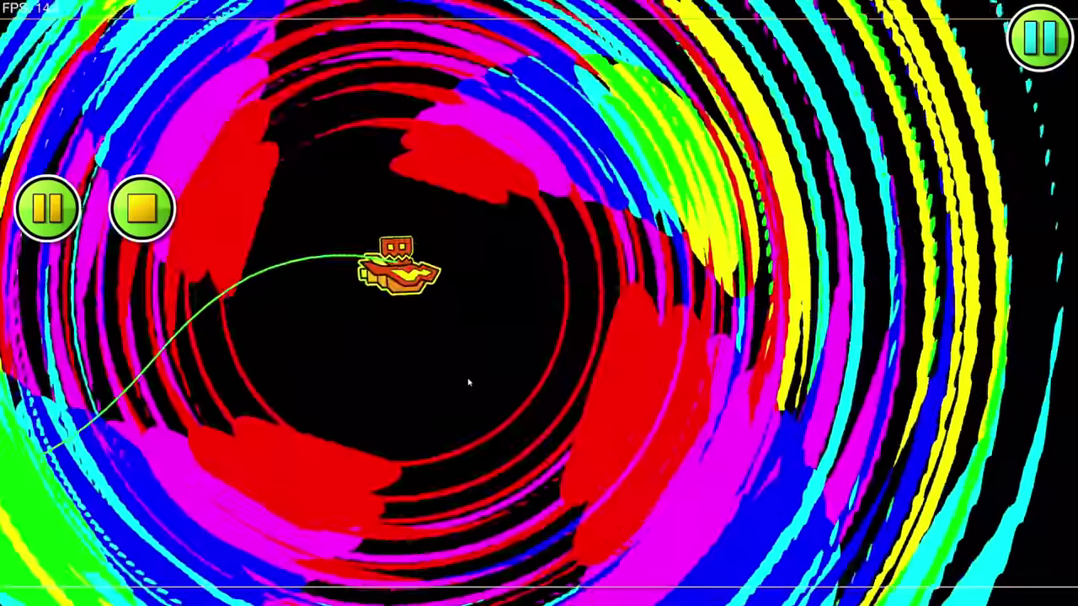
# - Playtest the level with the rings following the ship vertically, keep the ship in the air and stop the run
pyautogui.click(434, 421)
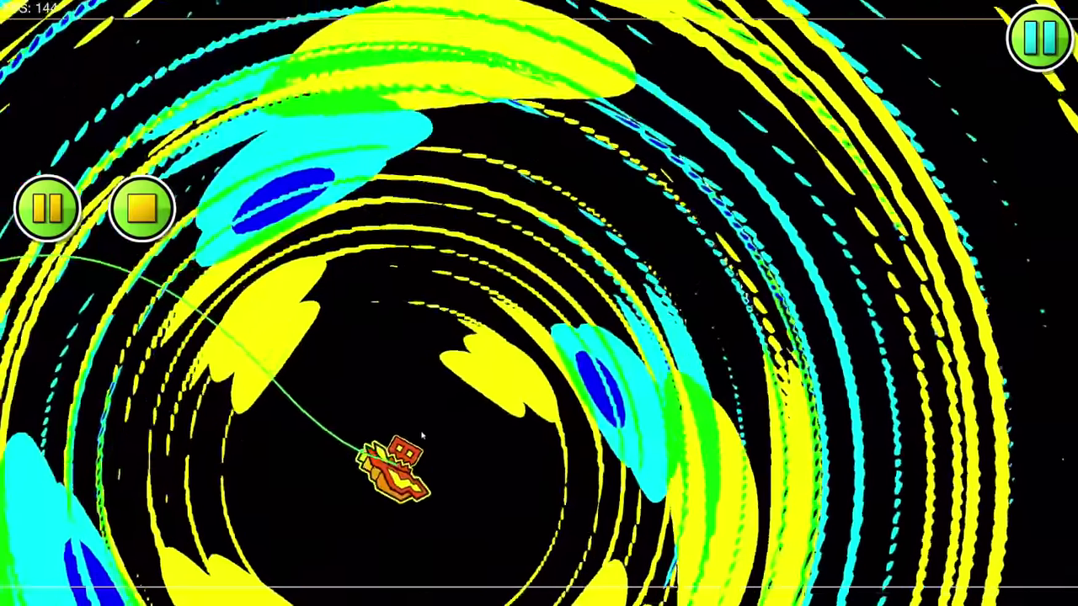
pyautogui.click(413, 424)
pyautogui.click(416, 407)
pyautogui.click(142, 208)
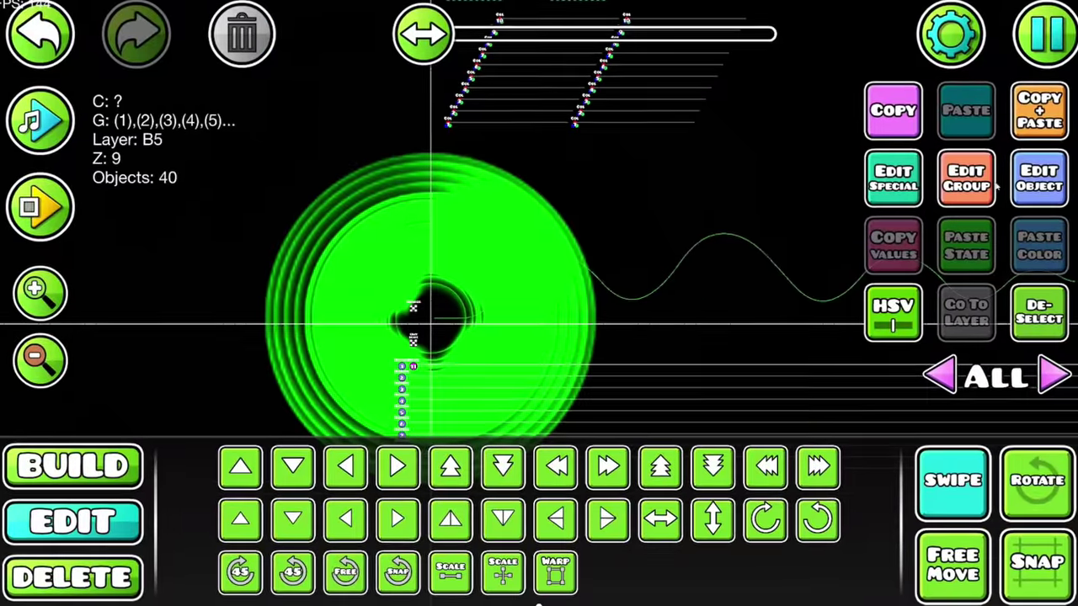
# - Undo the last distortion of the 40 selected rings and playtest the level, keeping the ship in the air
pyautogui.click(917, 326)
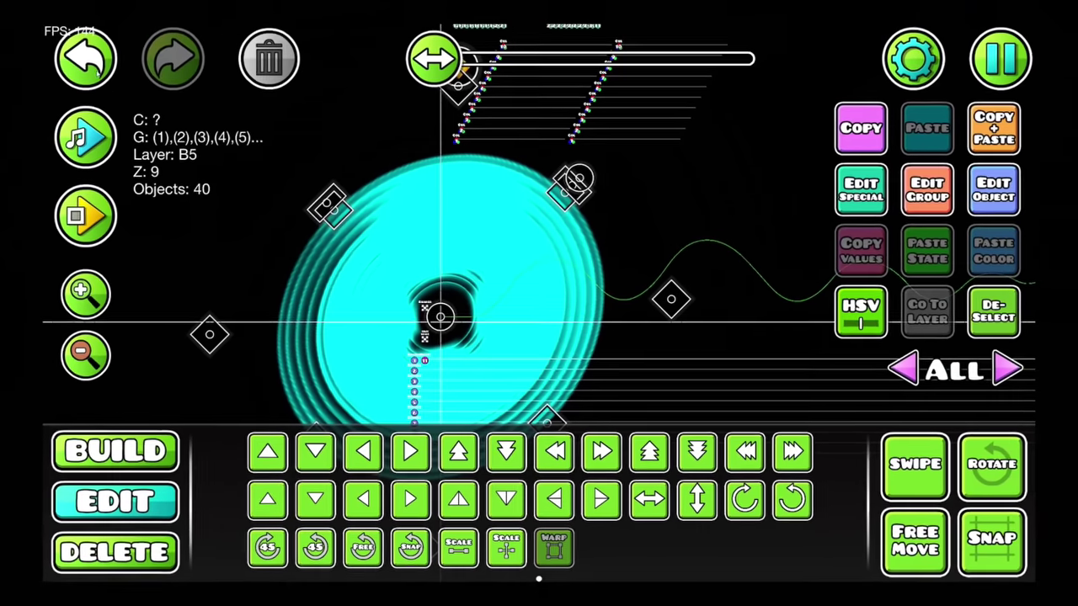
pyautogui.click(85, 57)
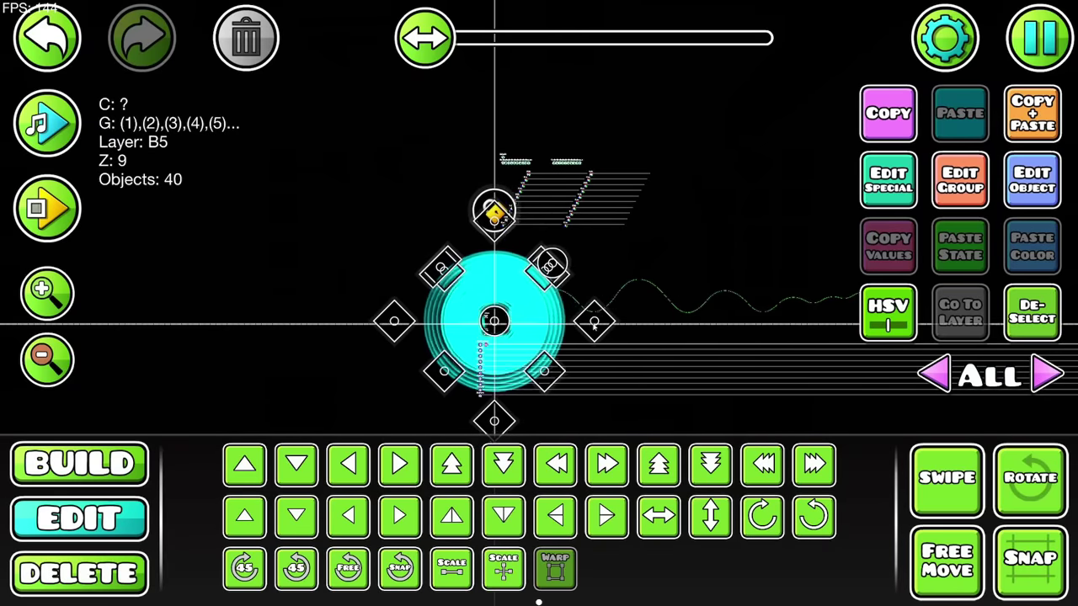
pyautogui.click(47, 207)
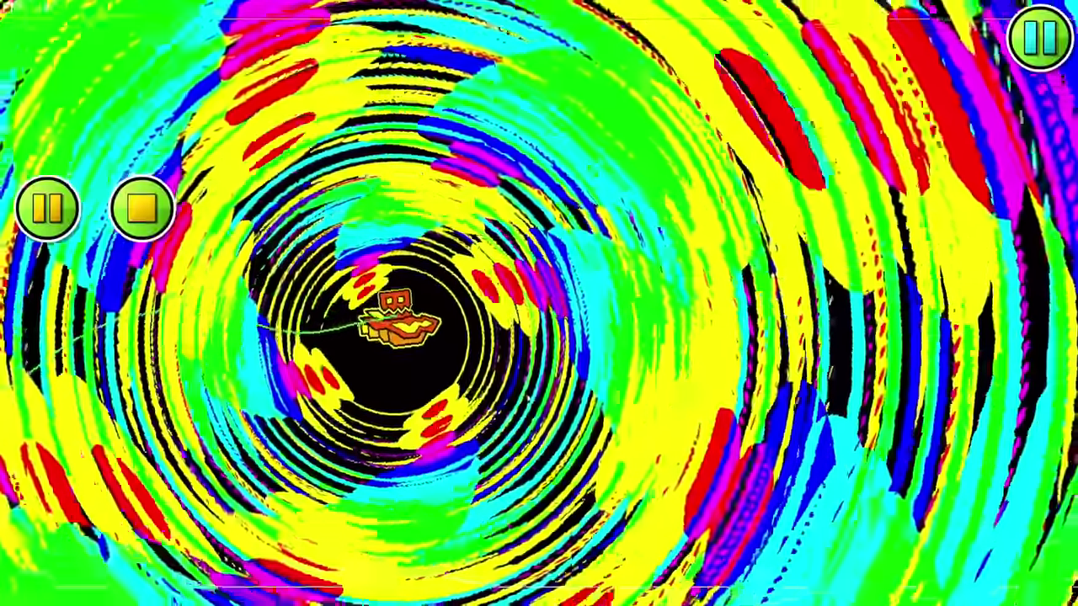
pyautogui.press('space')
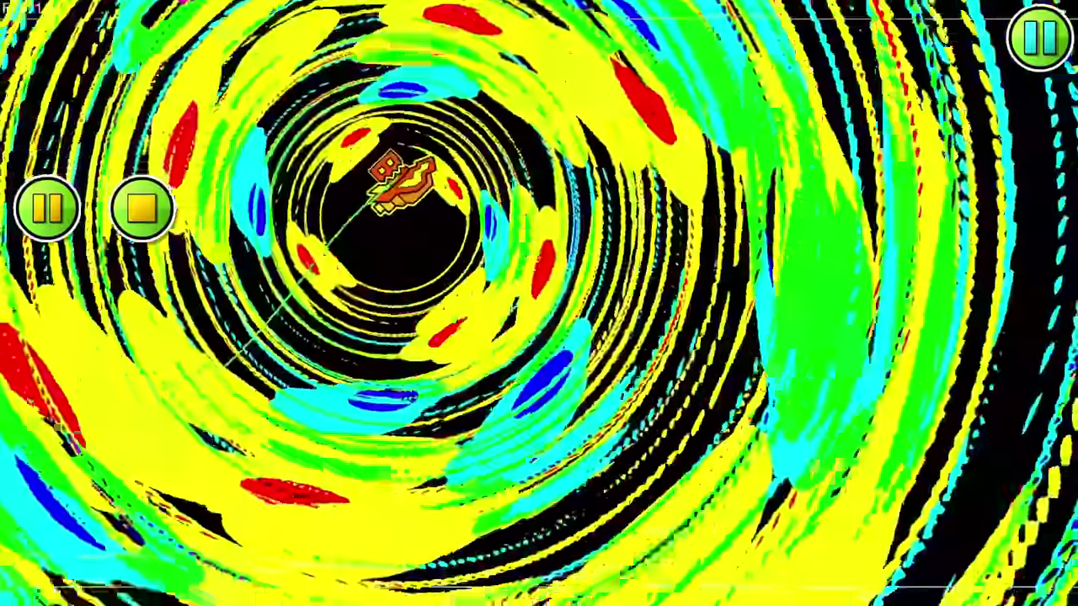
pyautogui.press('space')
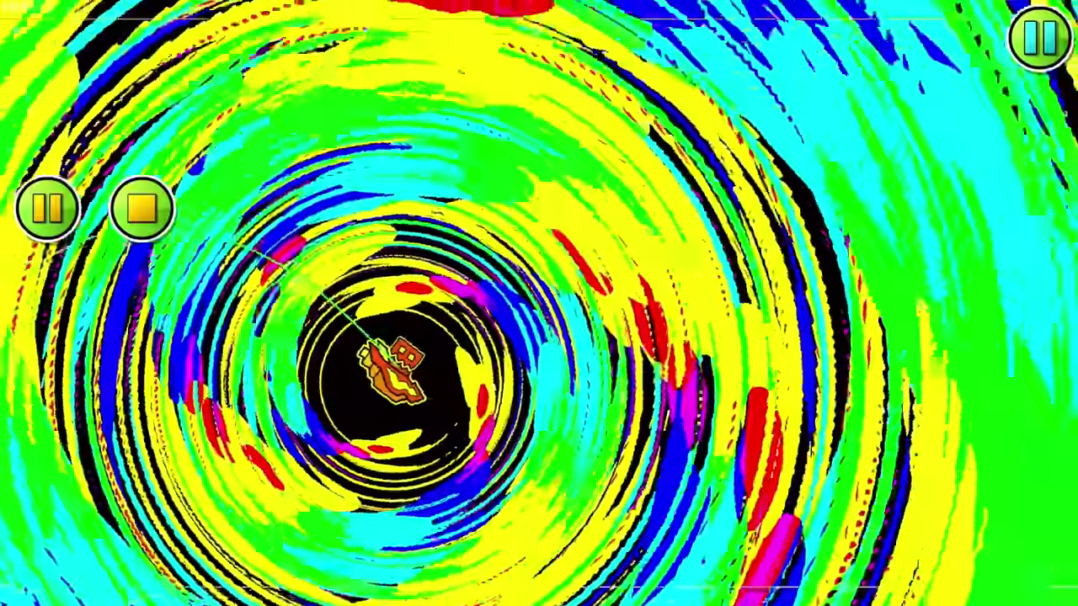
pyautogui.press('Return')
# - Review which layers the Shader trigger affects and close its settings
pyautogui.click(416, 260)
pyautogui.hotkey('ctrl', 'e')
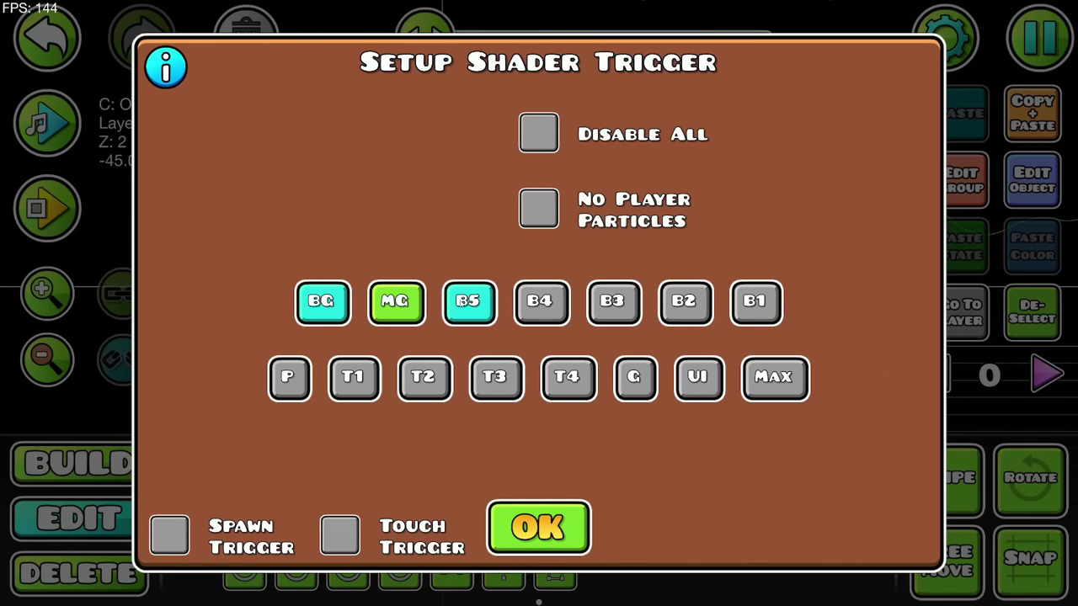
pyautogui.click(566, 508)
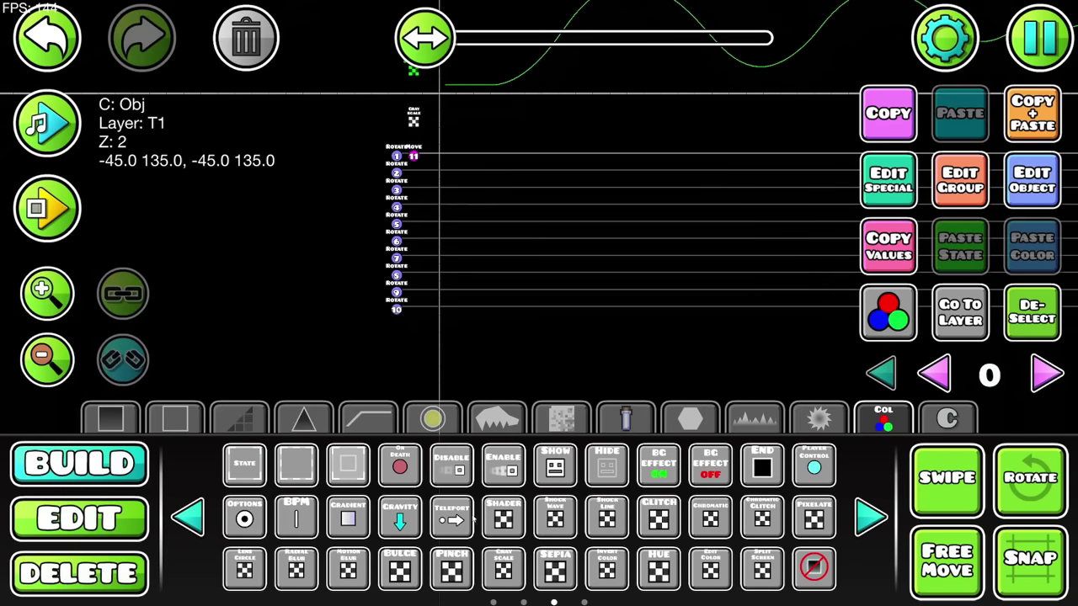
# - Add a Bulge trigger and playtest the level
pyautogui.click(400, 566)
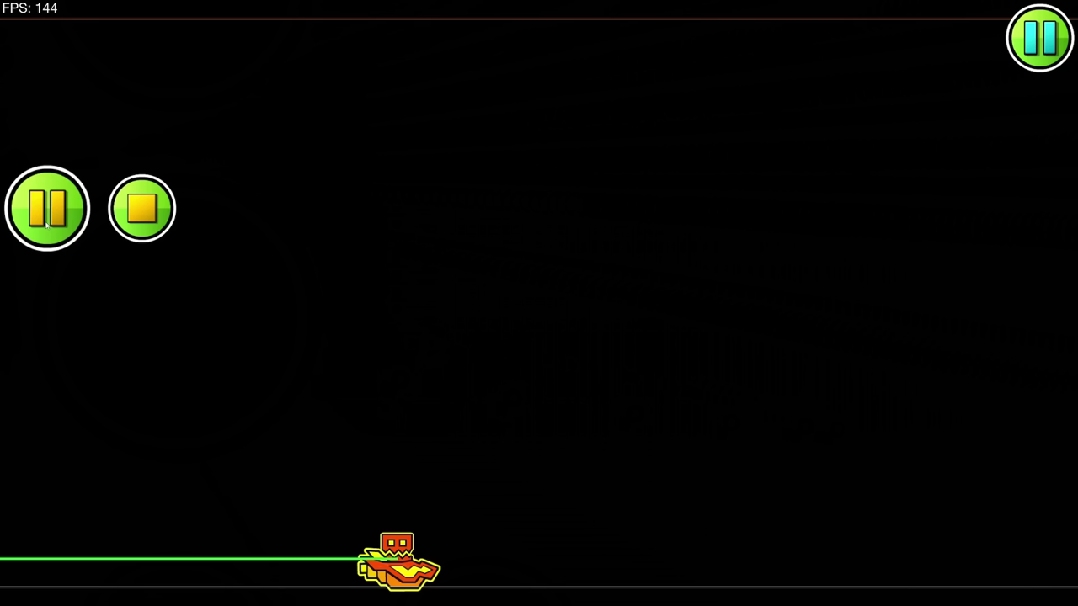
pyautogui.click(47, 211)
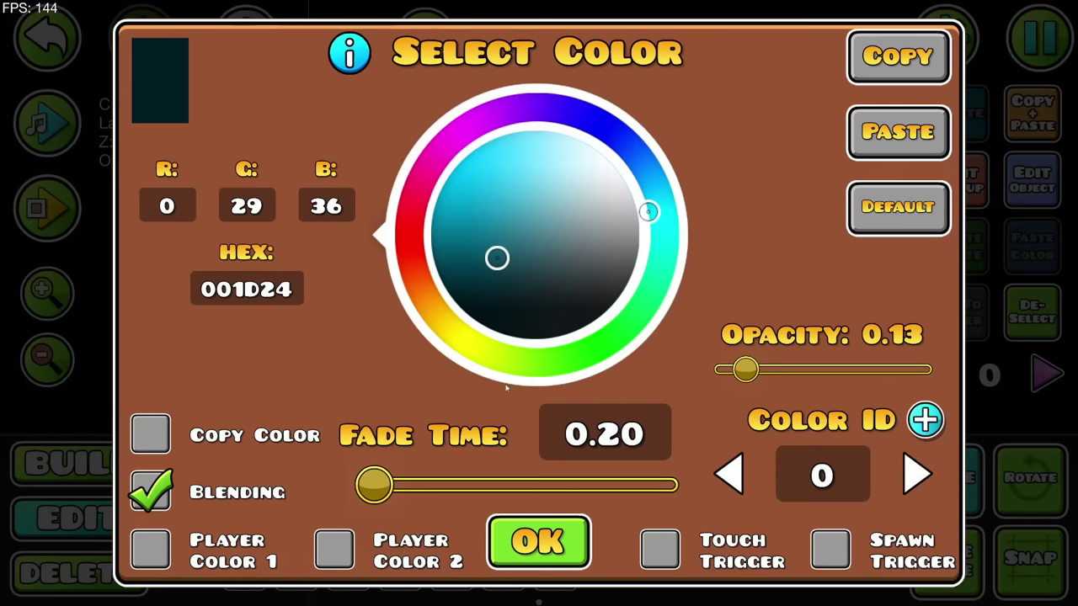
# - Confirm the shared settings of the ten Color triggers, duplicate them and shift the copy to the right
pyautogui.click(539, 542)
pyautogui.click(40, 367)
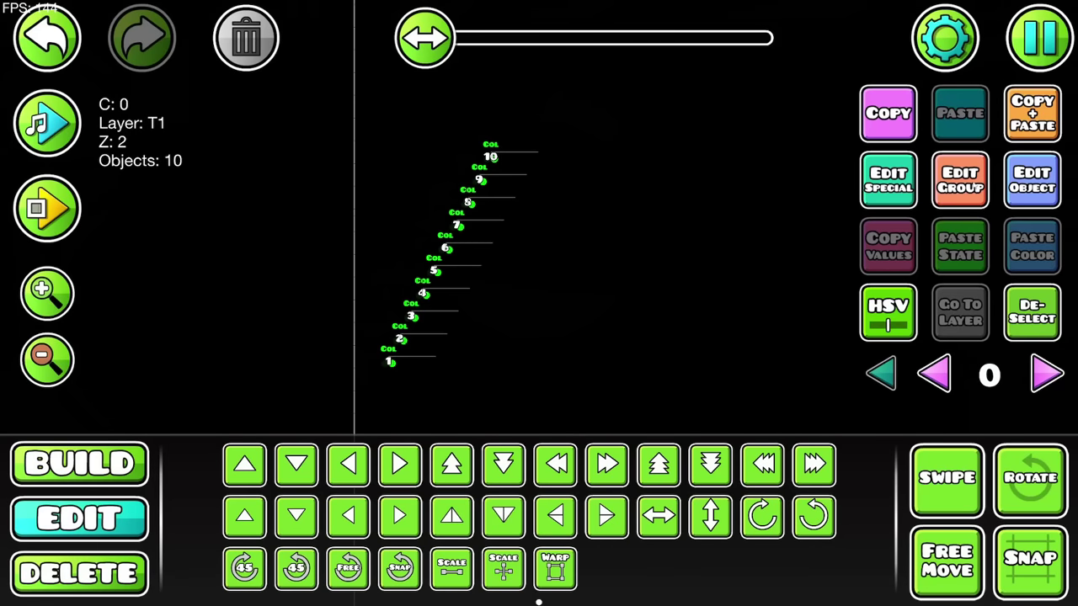
pyautogui.hotkey('ctrl', 'd')
pyautogui.press('d')
pyautogui.press('d')
pyautogui.press('d')
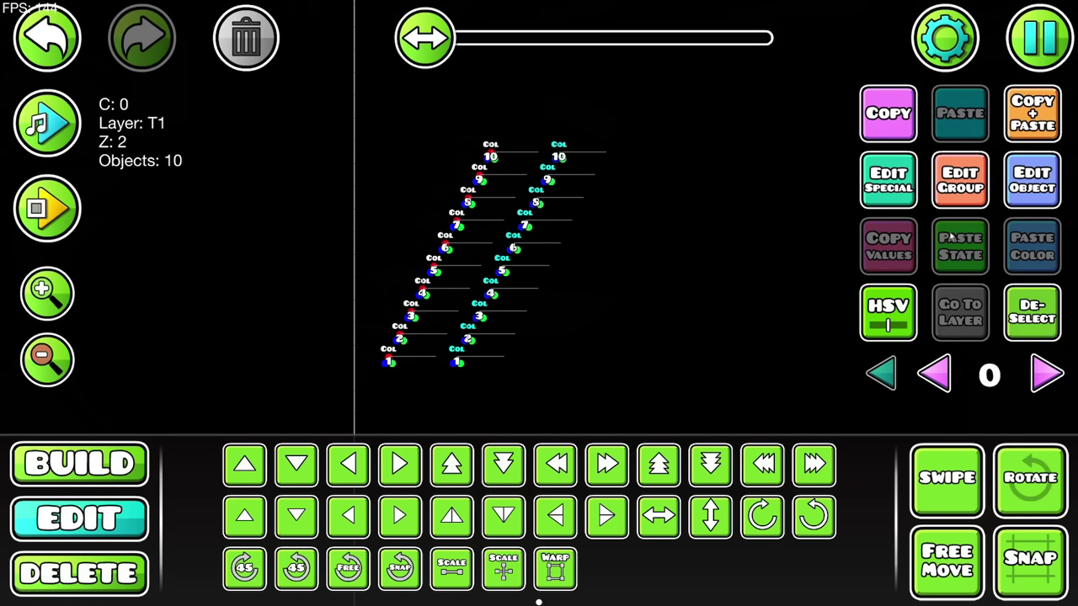
# - Confirm the duplicated Color triggers' settings and paste the copied color into the Color triggers
pyautogui.click(1024, 195)
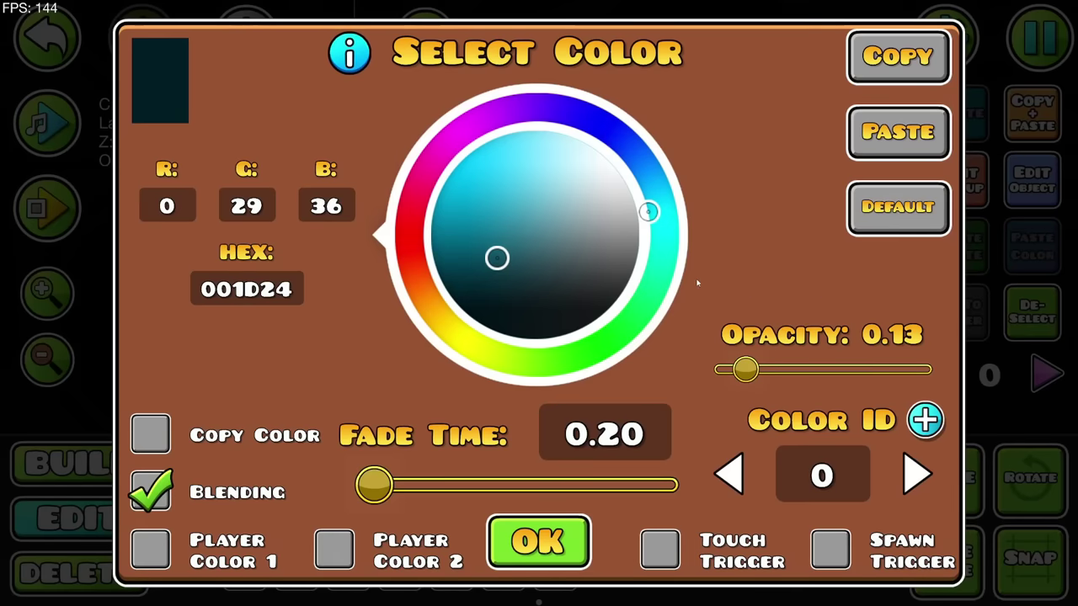
pyautogui.click(539, 541)
pyautogui.hotkey('alt', 'd')
pyautogui.press('t')
pyautogui.click(1032, 180)
pyautogui.click(898, 132)
pyautogui.press('Escape')
pyautogui.hotkey('alt', 'd')
# - Recolor the Color trigger pairs individually with different hues, giving the color 3 pair a dark purple
pyautogui.moveTo(383, 331); pyautogui.dragTo(473, 339)
pyautogui.click(1018, 200)
pyautogui.click(437, 139)
pyautogui.click(539, 539)
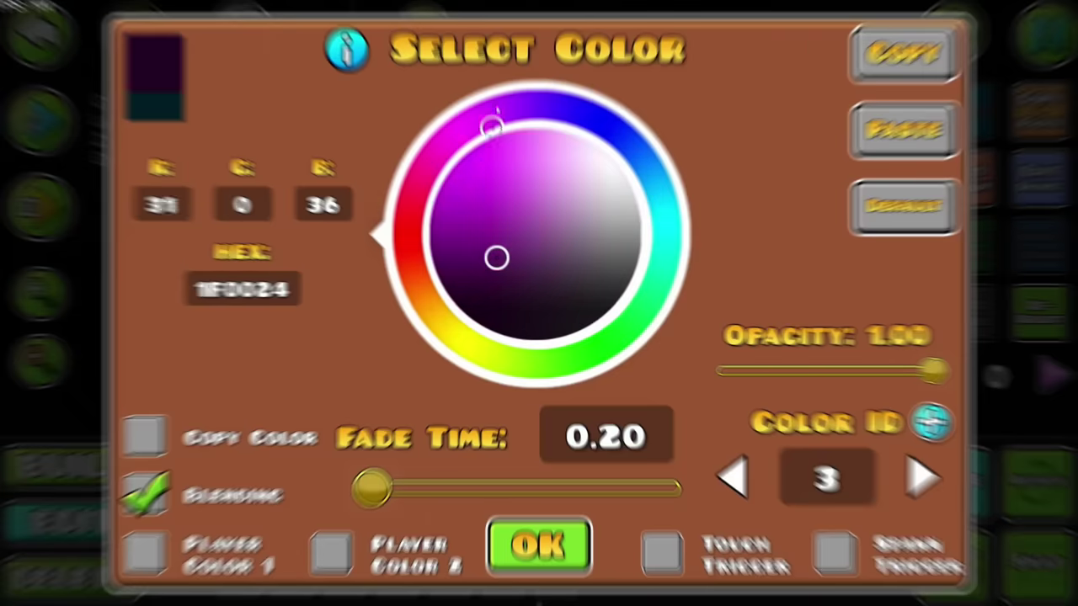
pyautogui.moveTo(493, 126); pyautogui.dragTo(498, 113)
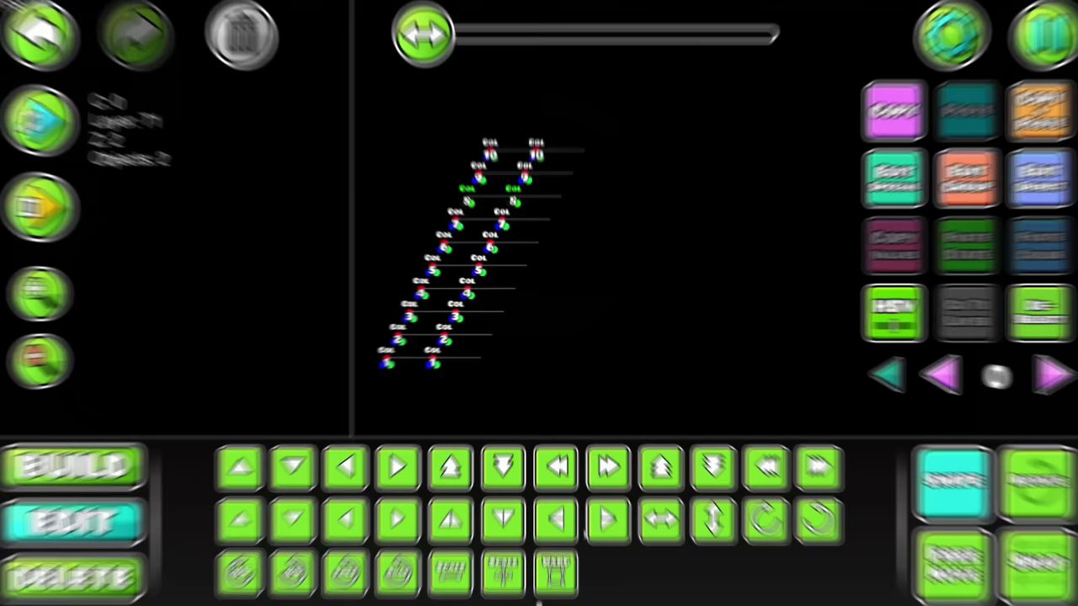
pyautogui.click(674, 194)
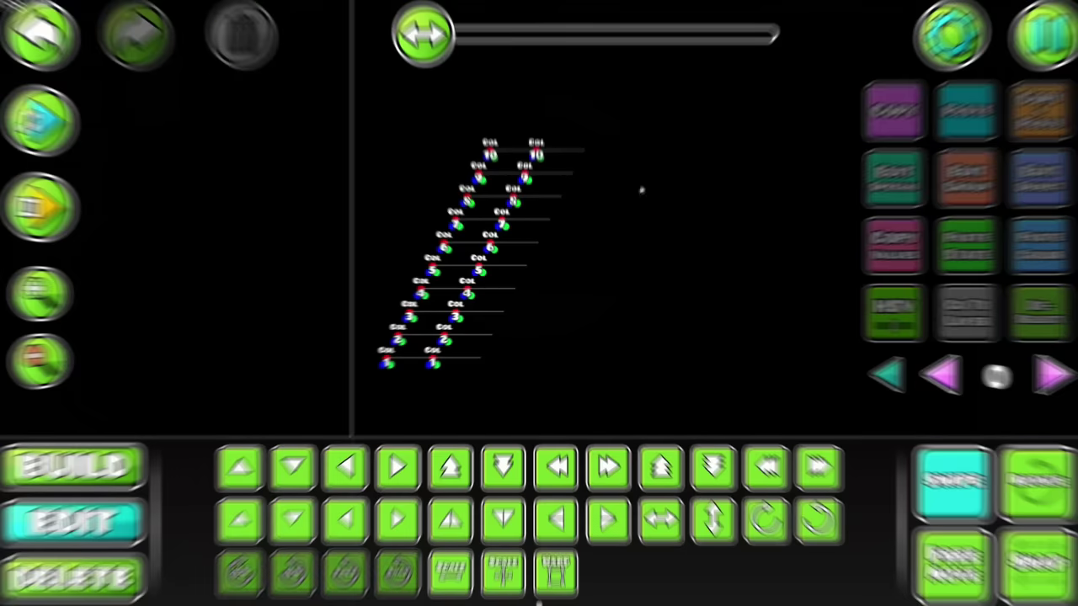
# - Shrink the ring on color 8 slightly and playtest the recolored rings
pyautogui.click(451, 173)
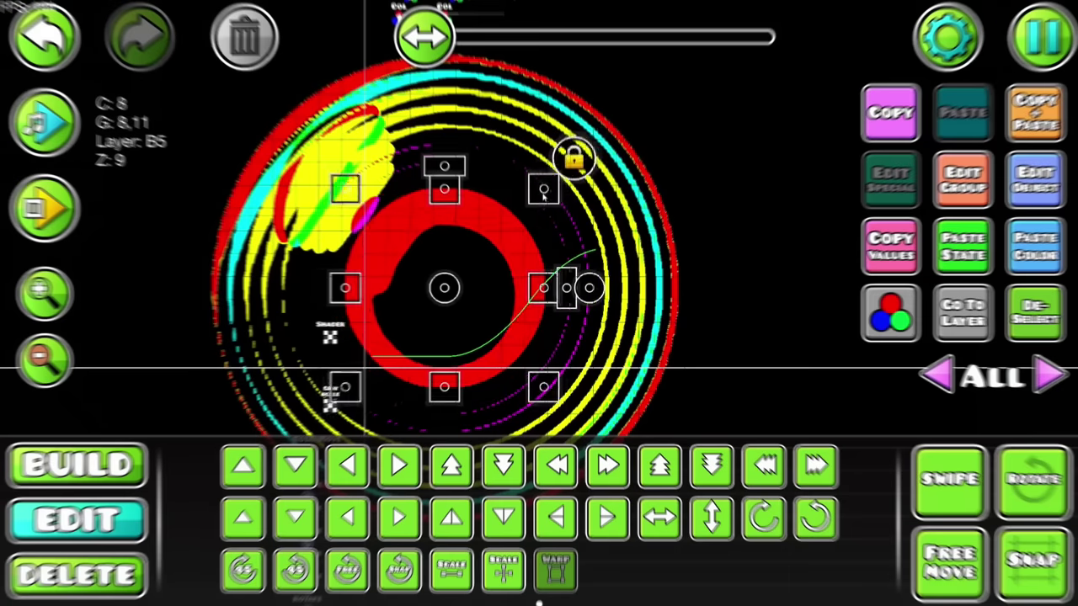
pyautogui.moveTo(542, 196); pyautogui.dragTo(488, 206)
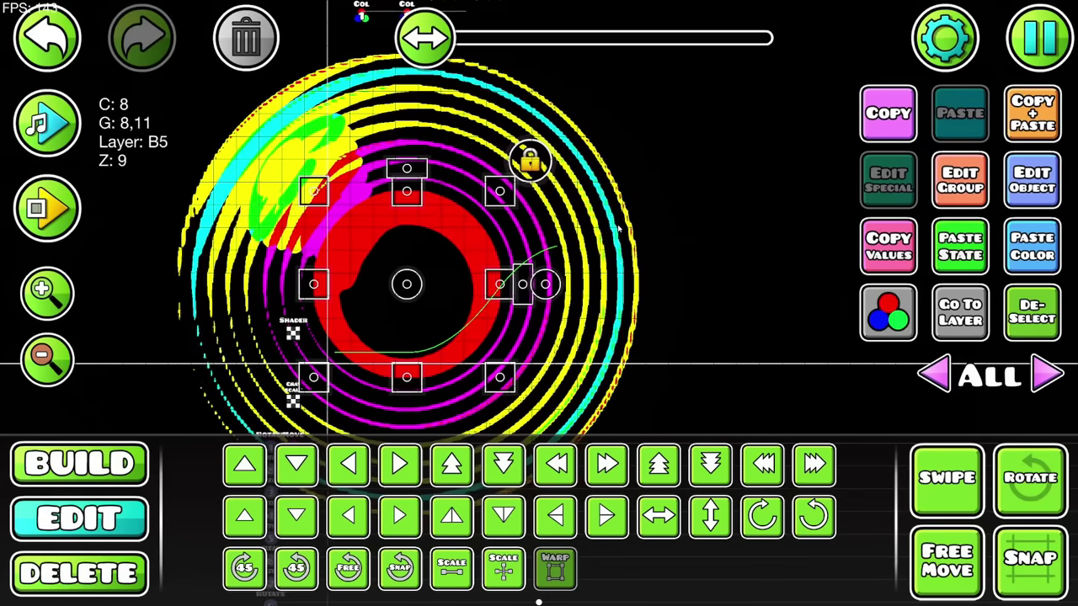
pyautogui.click(960, 181)
pyautogui.click(623, 222)
pyautogui.click(737, 221)
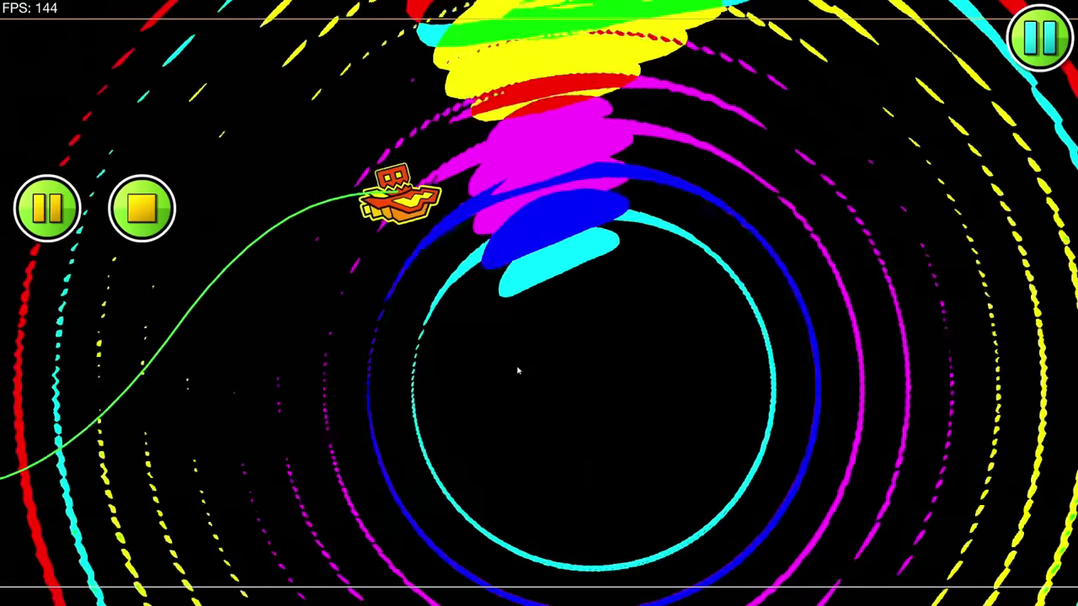
pyautogui.click(142, 210)
# - Review the color settings of the Color triggers above the rings and close them
pyautogui.moveTo(329, 238); pyautogui.dragTo(487, 326)
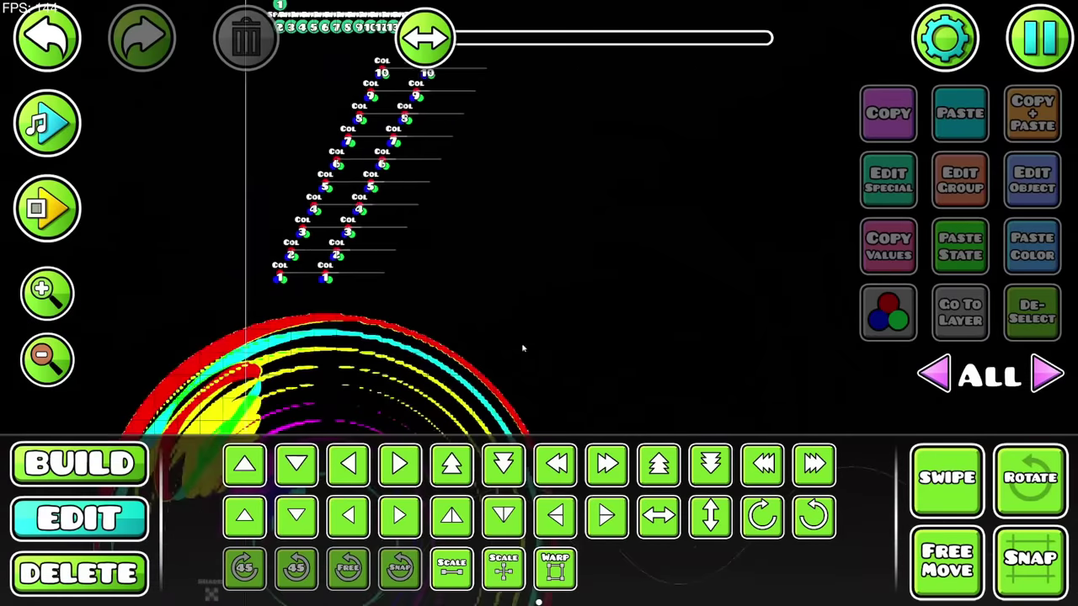
pyautogui.click(58, 298)
pyautogui.click(58, 298)
pyautogui.click(58, 298)
pyautogui.moveTo(327, 281); pyautogui.dragTo(476, 308)
pyautogui.click(530, 330)
pyautogui.click(1026, 195)
pyautogui.press('Escape')
pyautogui.click(1016, 199)
pyautogui.click(536, 540)
# - Playtest the recolored rotating rings, keeping the ship in the air, and stop the run
pyautogui.press('Return')
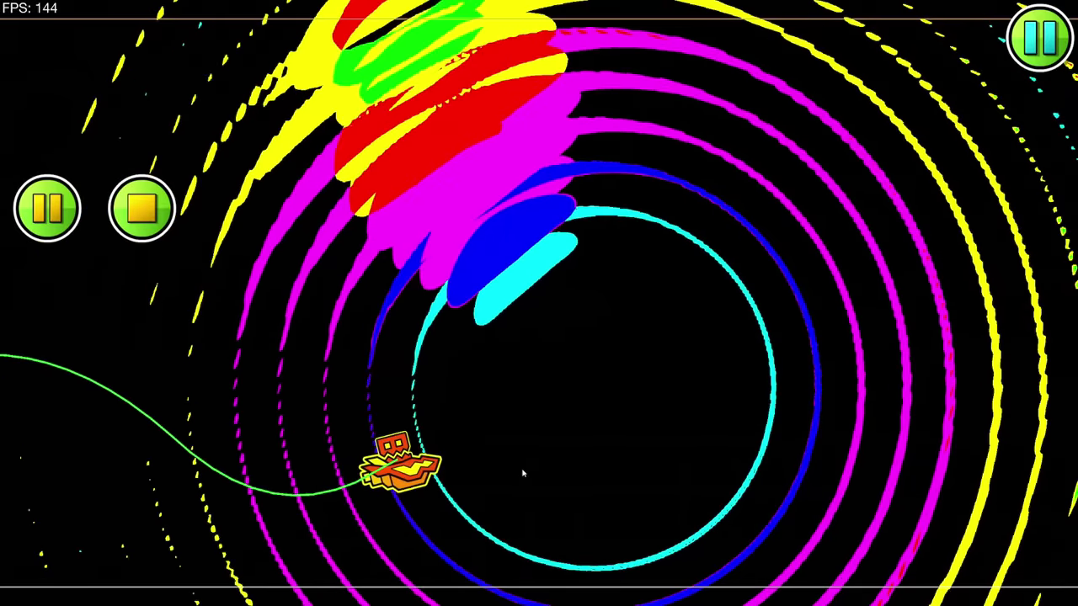
pyautogui.click(530, 465)
pyautogui.click(544, 452)
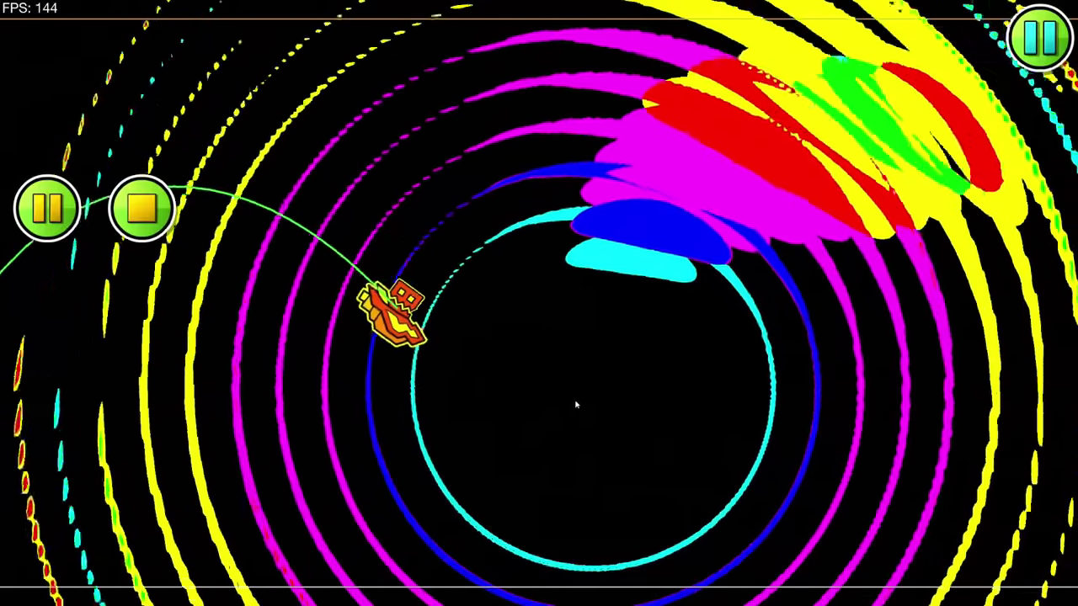
pyautogui.click(578, 403)
pyautogui.click(705, 326)
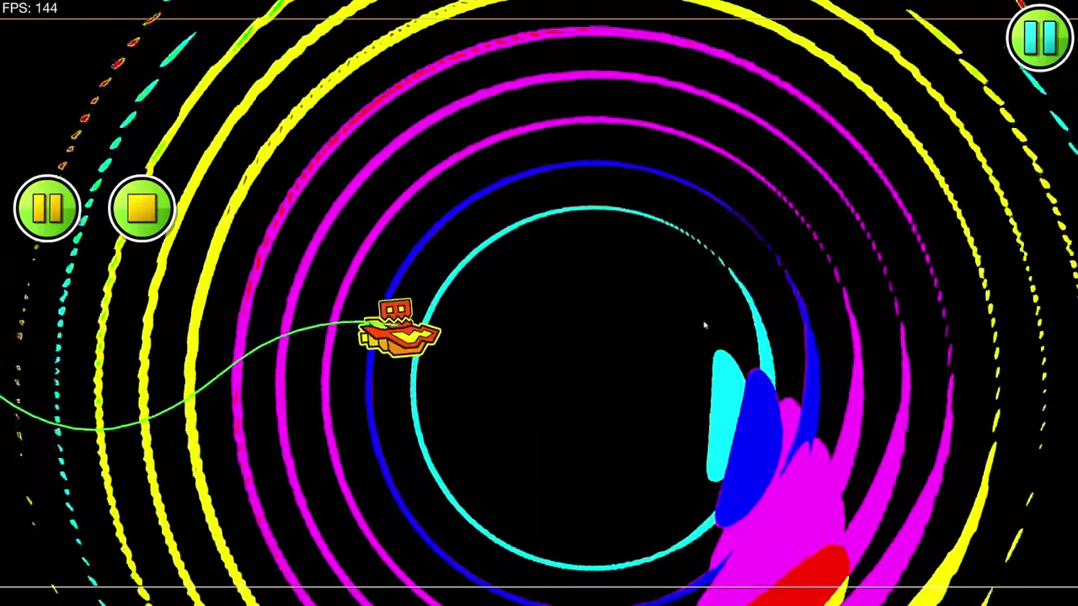
pyautogui.press('Return')
# - Set the player-locked Move trigger targeting group 11 to a Mod Y of 0.8
pyautogui.scroll(6, 527, 245)
pyautogui.scroll(-1, 522, 248)
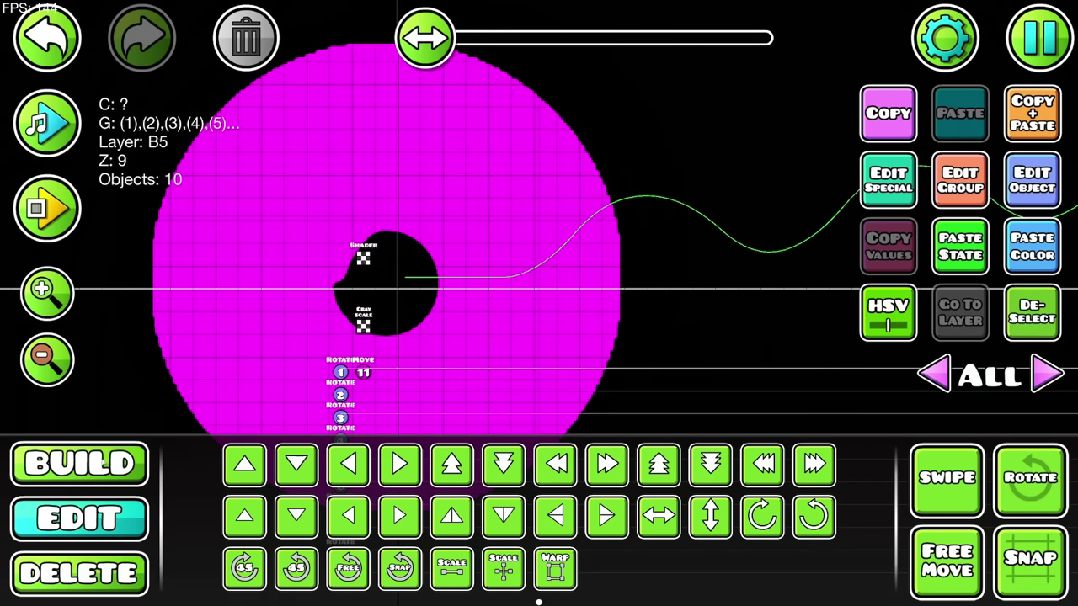
pyautogui.click(102, 463)
pyautogui.click(169, 418)
pyautogui.click(752, 468)
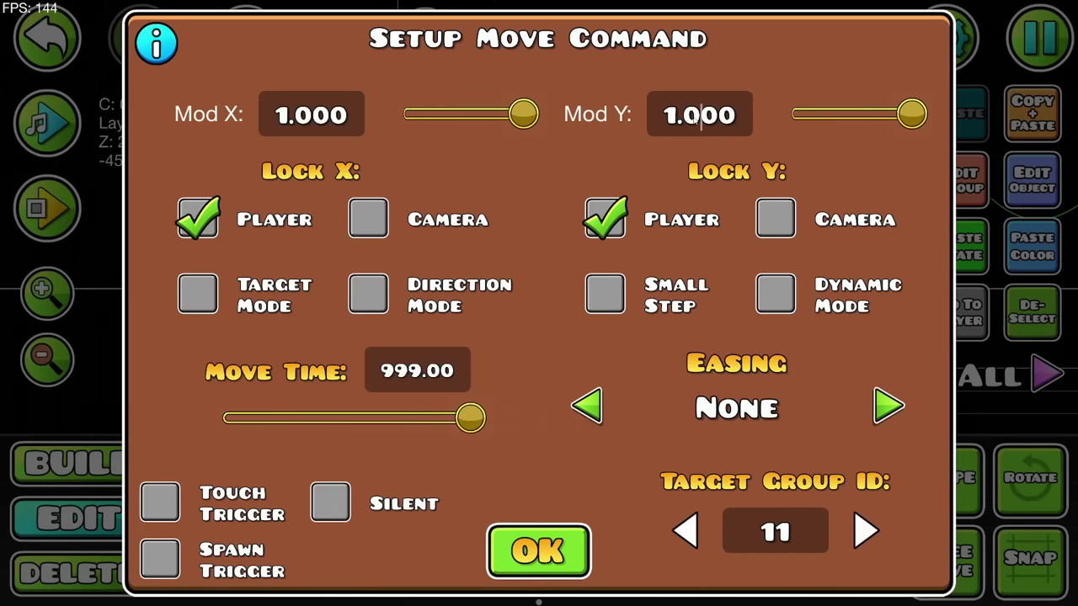
pyautogui.press('BackSpace')
pyautogui.press('BackSpace')
pyautogui.write('0.8')
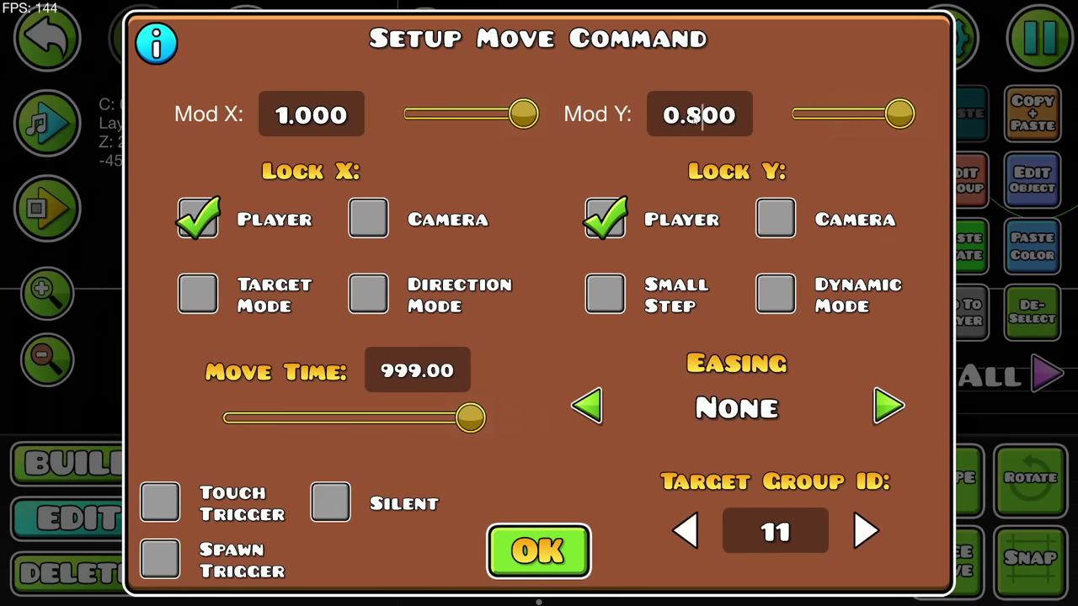
pyautogui.click(526, 543)
# - Playtest the level with the reduced vertical follow, keeping the ship in the air
pyautogui.click(52, 212)
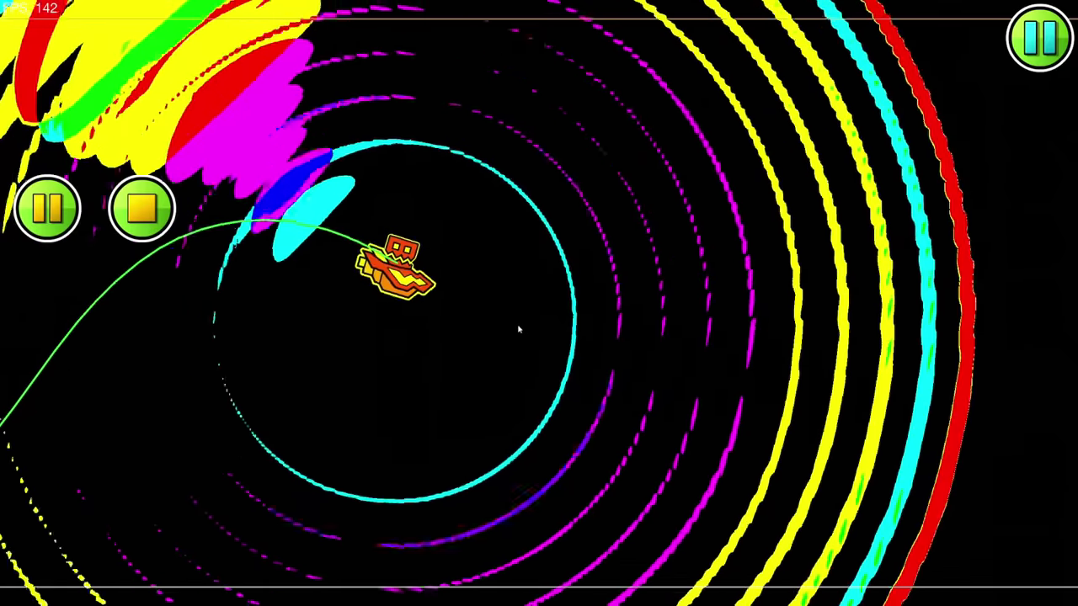
pyautogui.click(539, 346)
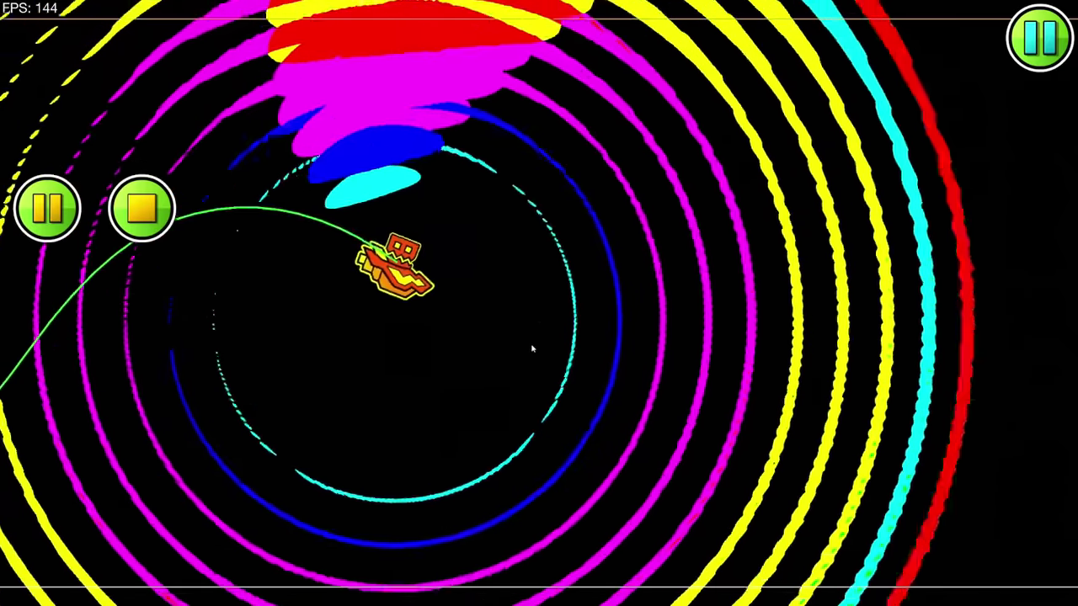
pyautogui.click(522, 346)
# - Enlarge the selected ring objects on editor layer 1 slightly with Warp, then duplicate them and open their group settings
pyautogui.click(555, 569)
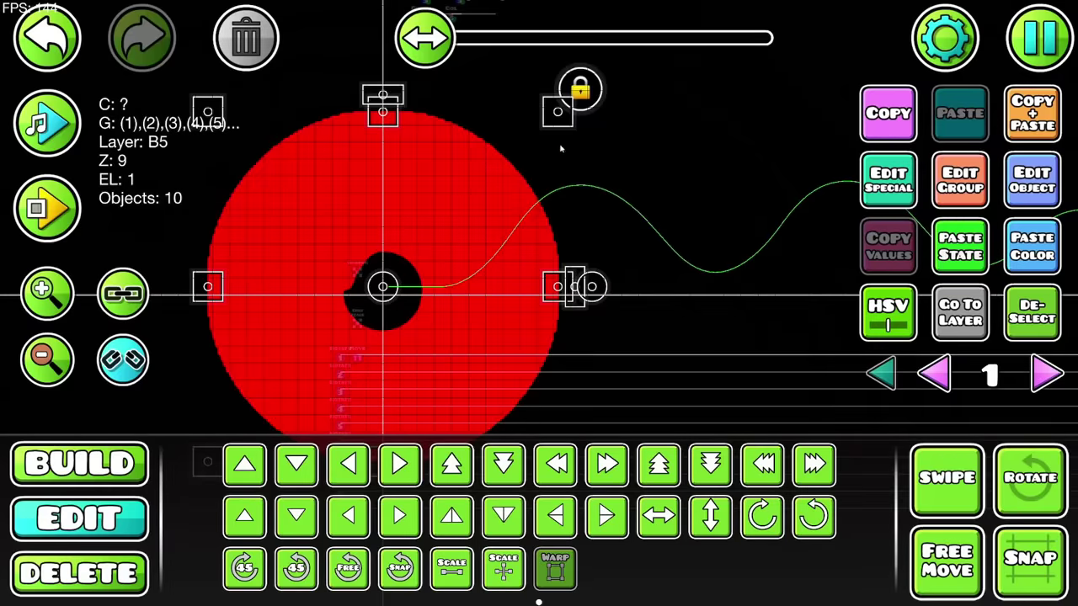
pyautogui.moveTo(558, 112); pyautogui.dragTo(572, 98)
pyautogui.click(1033, 114)
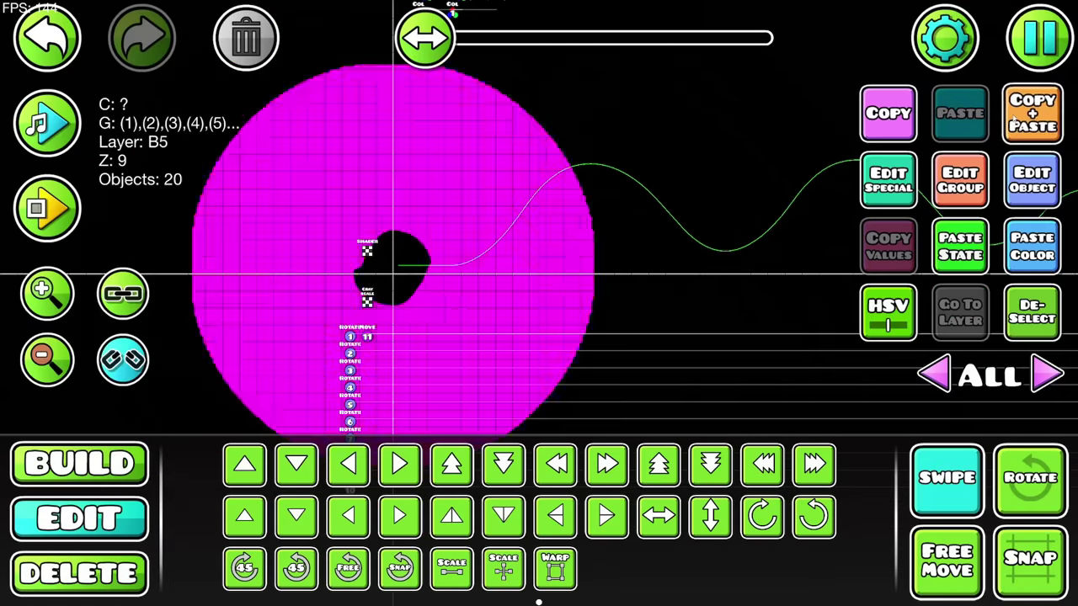
pyautogui.click(960, 179)
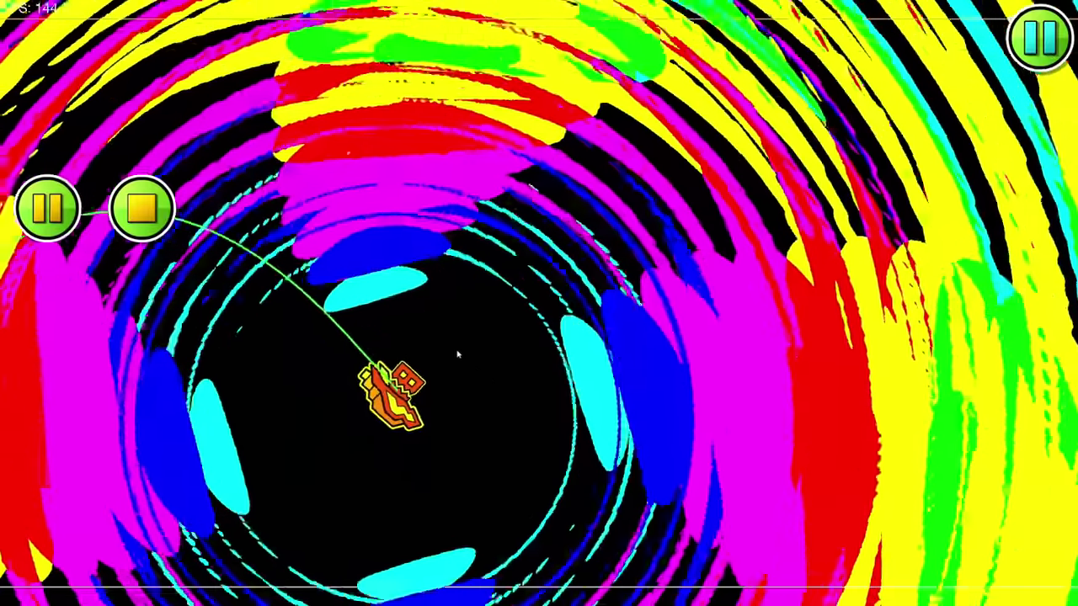
# - Playtest the level with the added ring copies, keeping the ship in the air, and stop the run
pyautogui.click(437, 352)
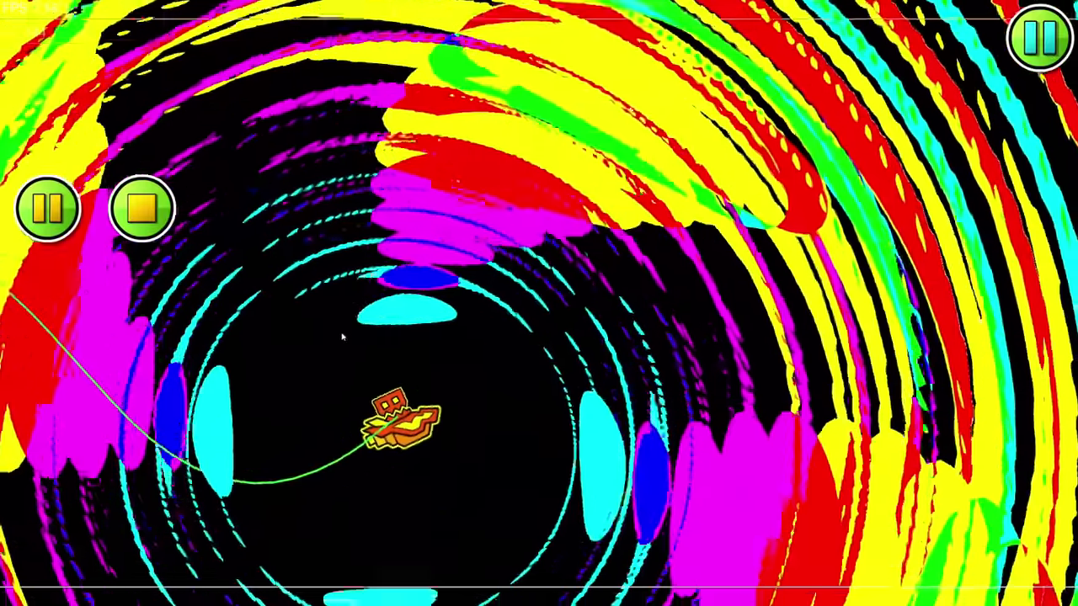
pyautogui.press('space')
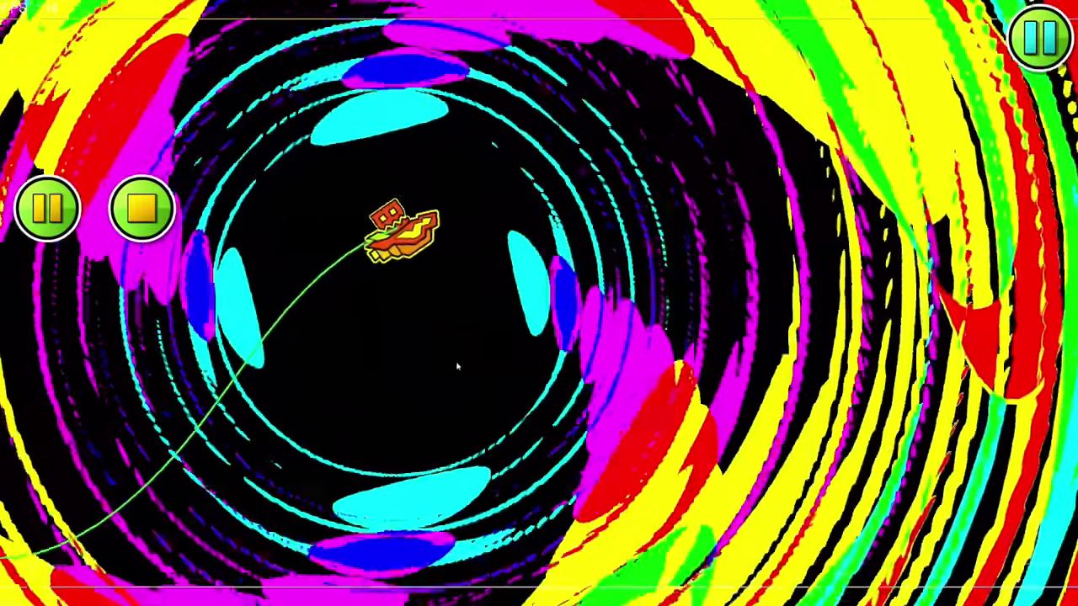
pyautogui.press('Return')
# - Select the ring objects and rotate them by 45 degrees
pyautogui.click(941, 487)
pyautogui.moveTo(501, 190); pyautogui.dragTo(465, 270)
pyautogui.click(295, 569)
# - Shrink the rotated rings slightly with Warp and assign them to editor layer 4
pyautogui.click(947, 481)
pyautogui.click(555, 568)
pyautogui.moveTo(581, 97); pyautogui.dragTo(548, 133)
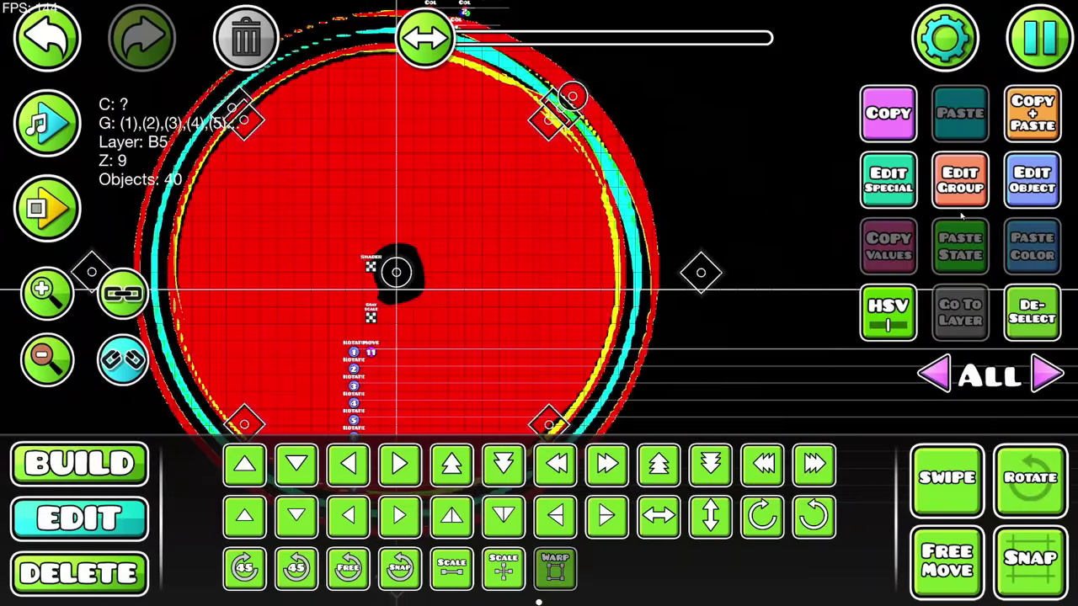
pyautogui.write('4')
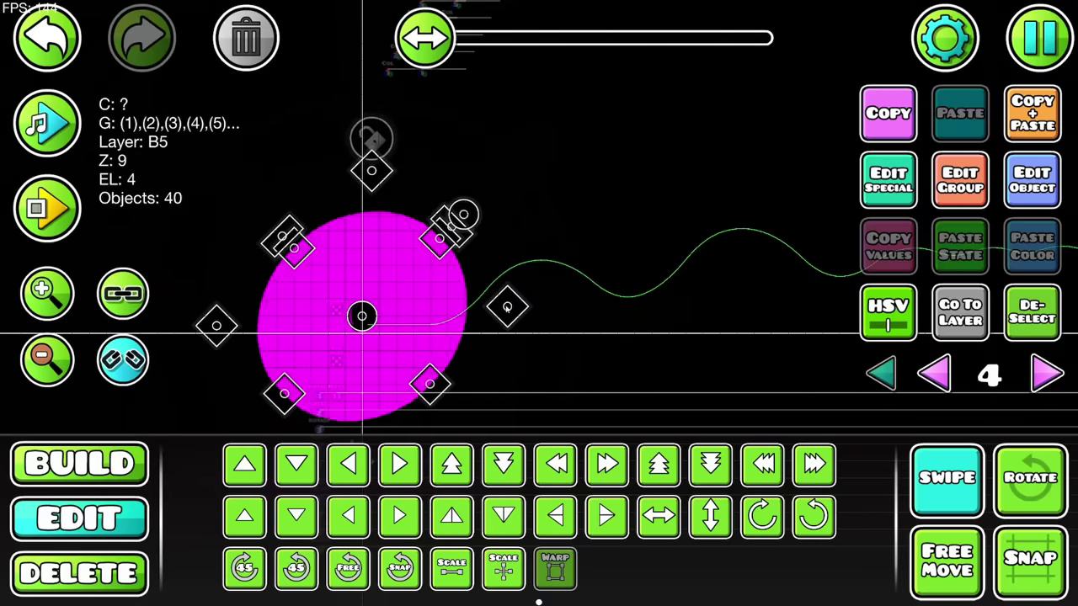
# - Briefly playtest the level with the rotated rings, stop the run and return to the rings
pyautogui.click(47, 208)
pyautogui.click(142, 208)
pyautogui.moveTo(323, 199); pyautogui.dragTo(575, 178)
pyautogui.moveTo(287, 236); pyautogui.dragTo(709, 166)
# - Select the rings on editor layer 4, review their layer and group settings, and close them
pyautogui.click(946, 481)
pyautogui.moveTo(682, 356); pyautogui.dragTo(296, 171)
pyautogui.click(960, 180)
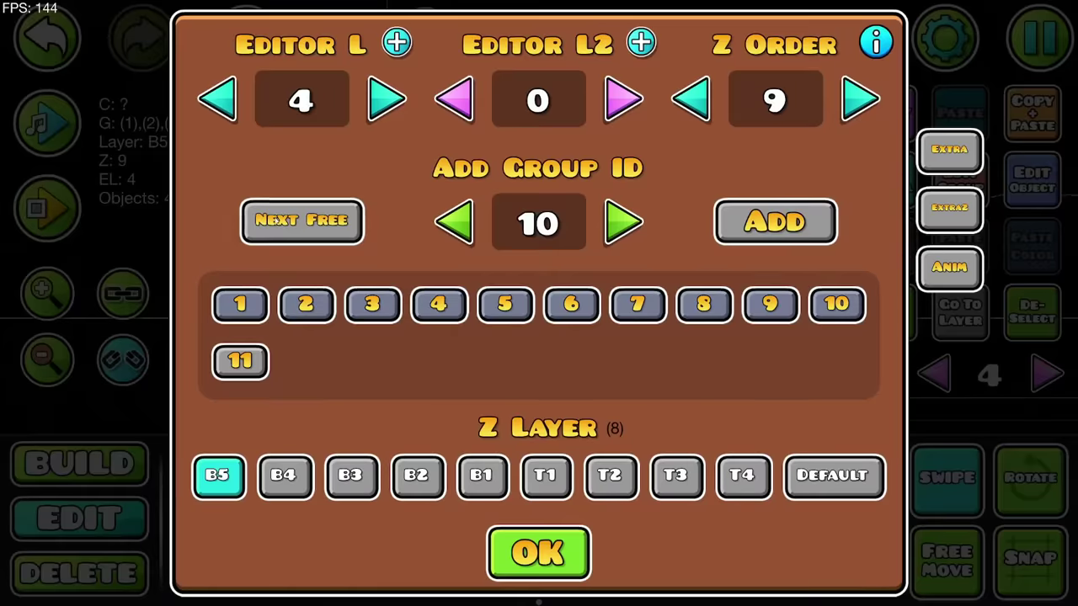
pyautogui.click(546, 554)
pyautogui.click(968, 472)
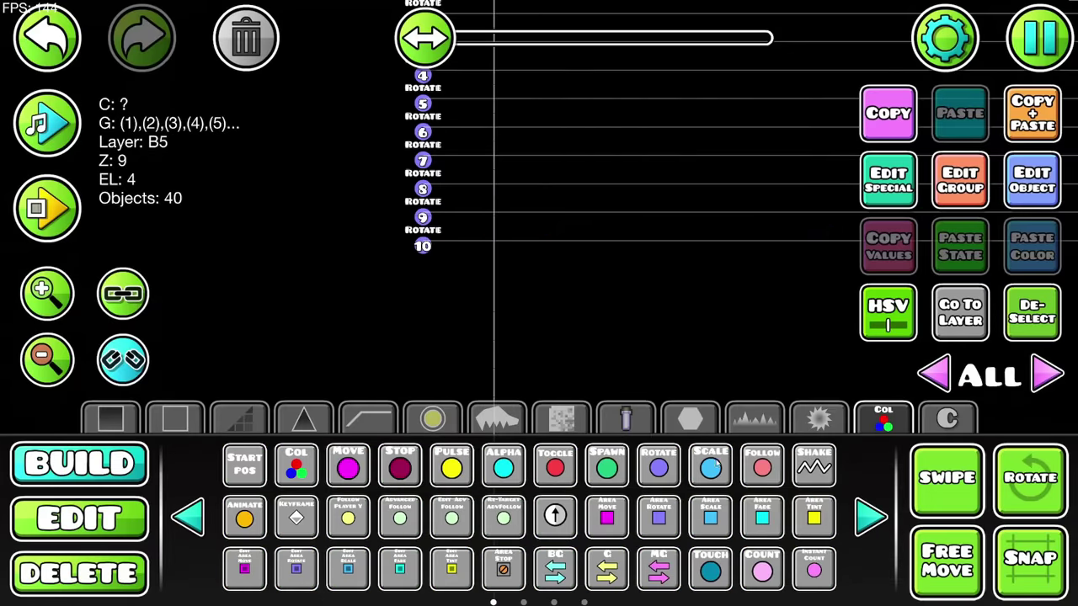
# - Place a Scale trigger below the Rotate triggers, targeting group 16 with duration 2 and Ease In Out easing
pyautogui.click(536, 301)
pyautogui.click(1033, 179)
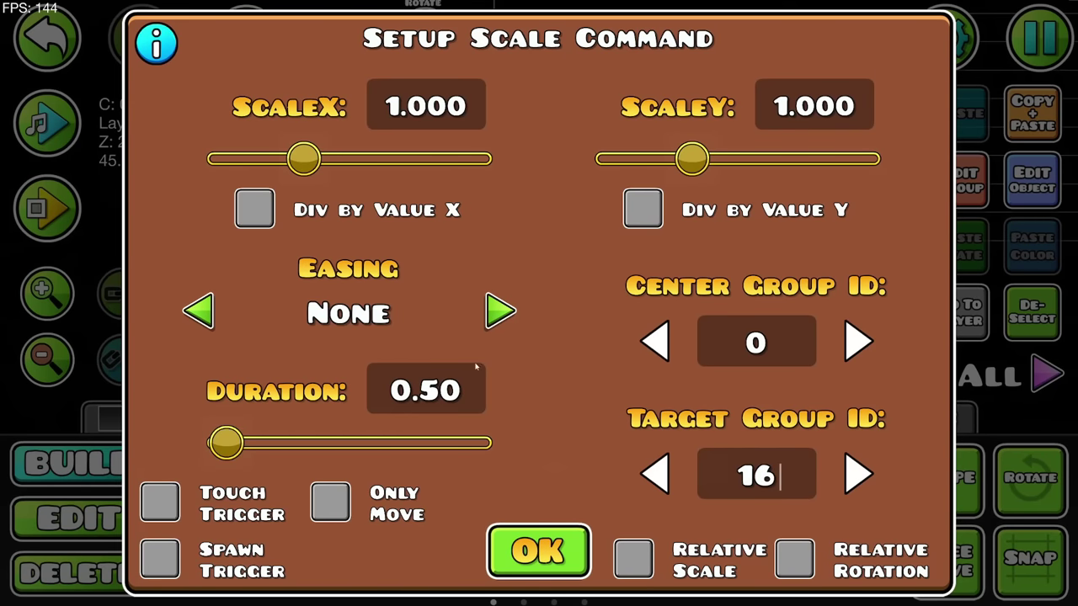
pyautogui.press('BackSpace')
pyautogui.press('BackSpace')
pyautogui.press('BackSpace')
pyautogui.write('2')
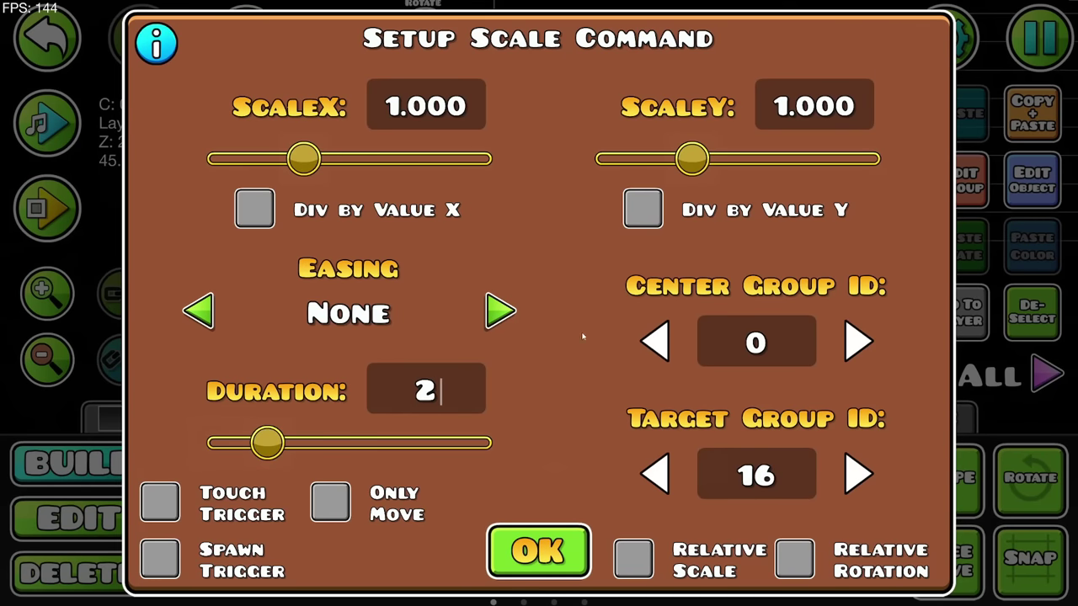
pyautogui.click(500, 312)
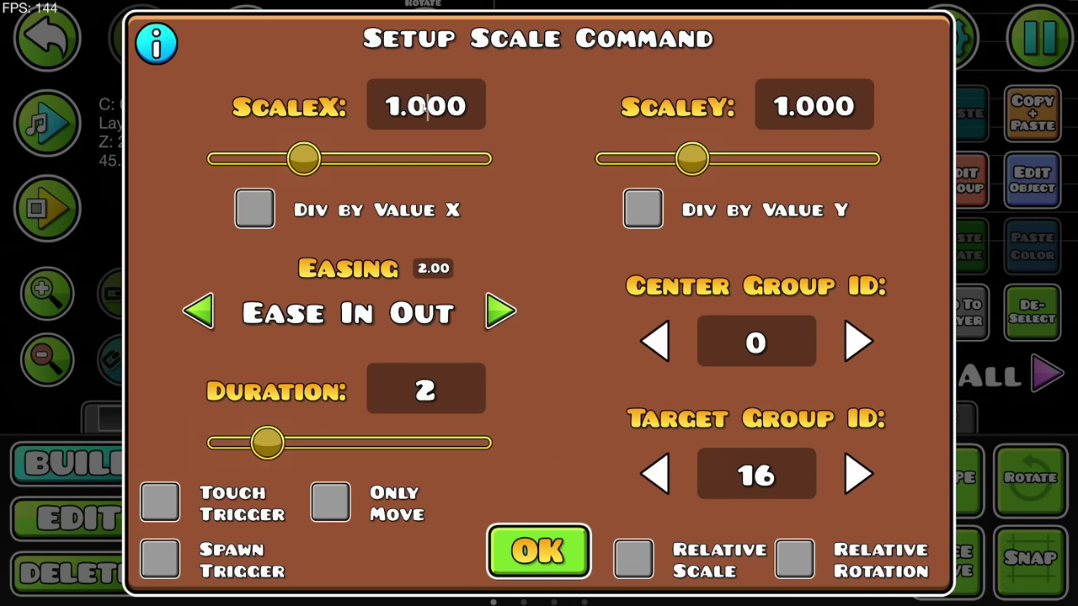
# - Set the Scale trigger's ScaleX to 1.600 and ScaleY to 2.00, toggle Div by Value X, and confirm
pyautogui.press('BackSpace')
pyautogui.write('6')
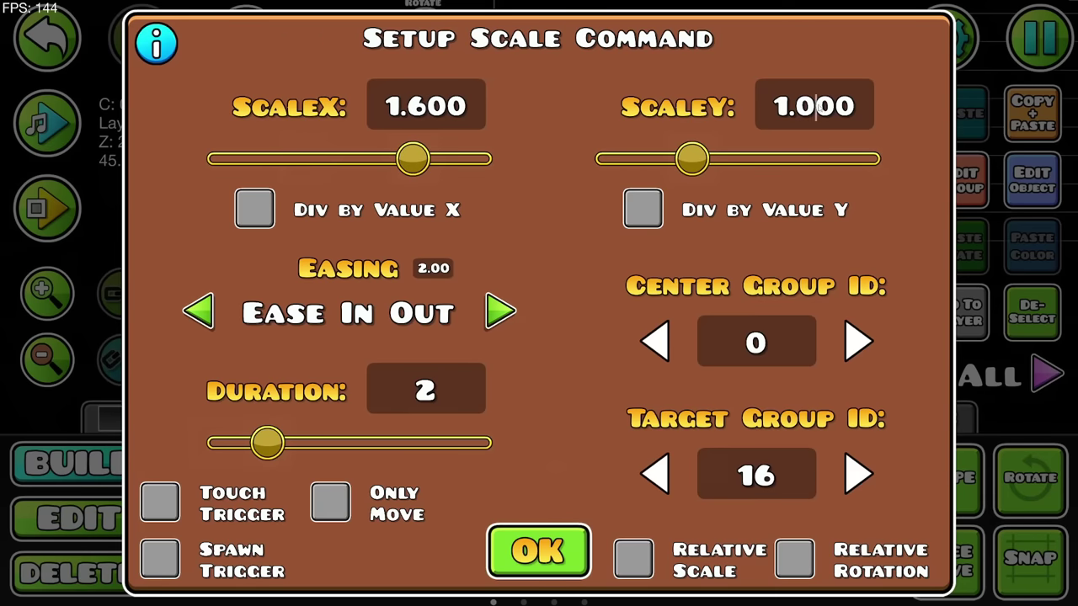
pyautogui.press('BackSpace')
pyautogui.press('BackSpace')
pyautogui.press('BackSpace')
pyautogui.press('BackSpace')
pyautogui.press('BackSpace')
pyautogui.write('1.200')
pyautogui.press('BackSpace')
pyautogui.press('BackSpace')
pyautogui.press('BackSpace')
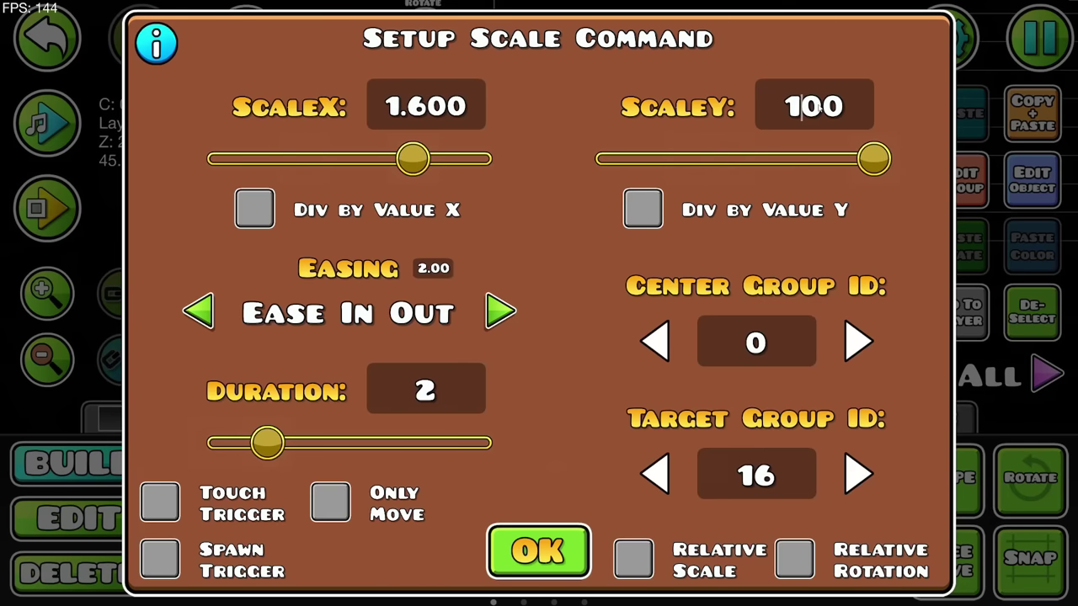
pyautogui.write('2.')
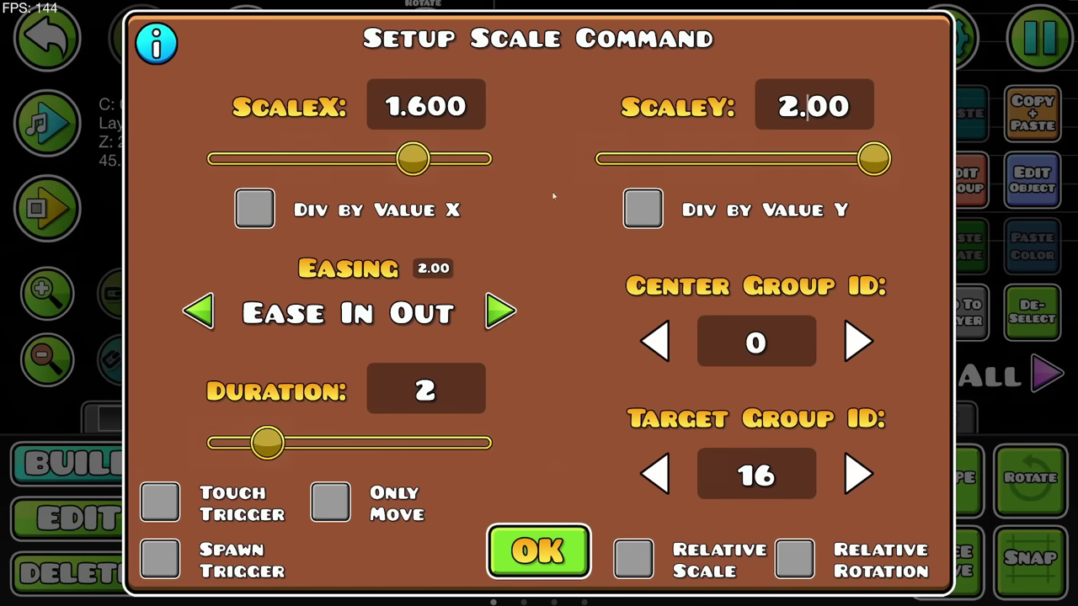
pyautogui.click(255, 210)
pyautogui.click(539, 552)
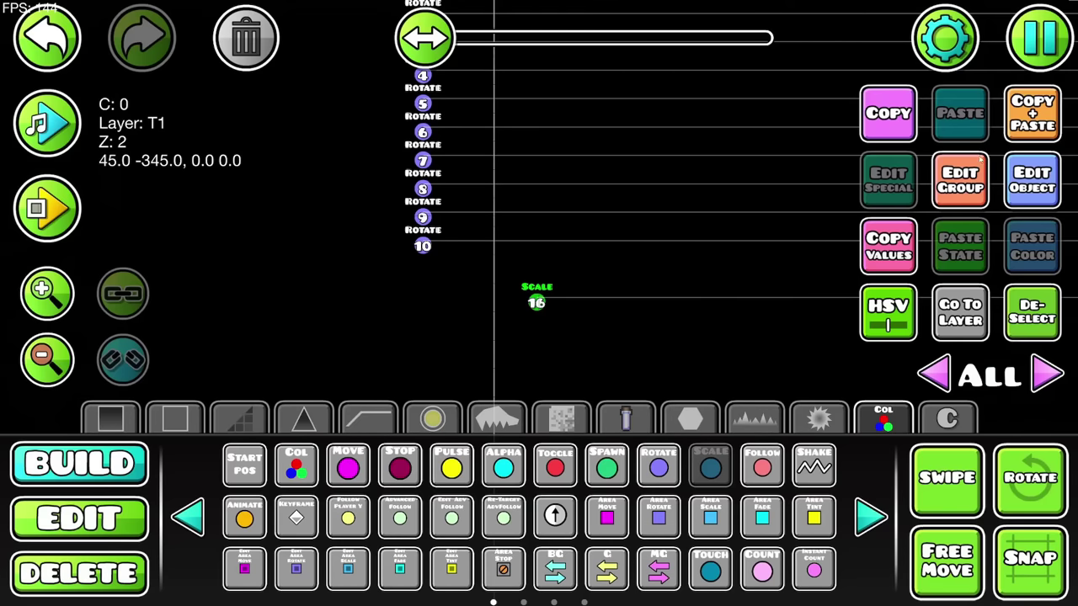
# - Place a copy of the group 16 Scale trigger further along the level and clear the selection
pyautogui.click(114, 510)
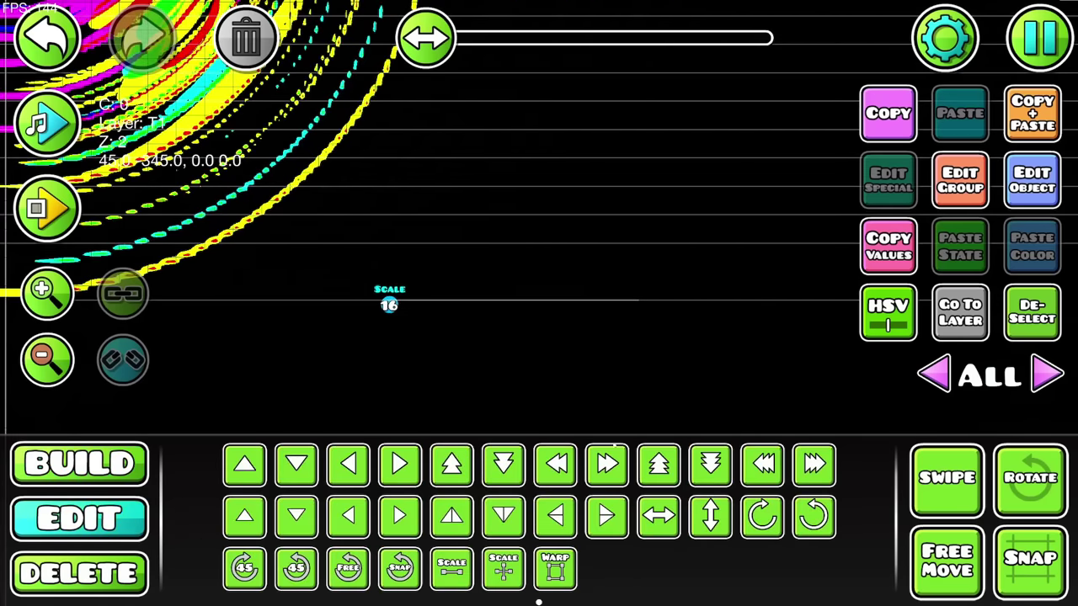
pyautogui.moveTo(605, 309); pyautogui.dragTo(758, 303)
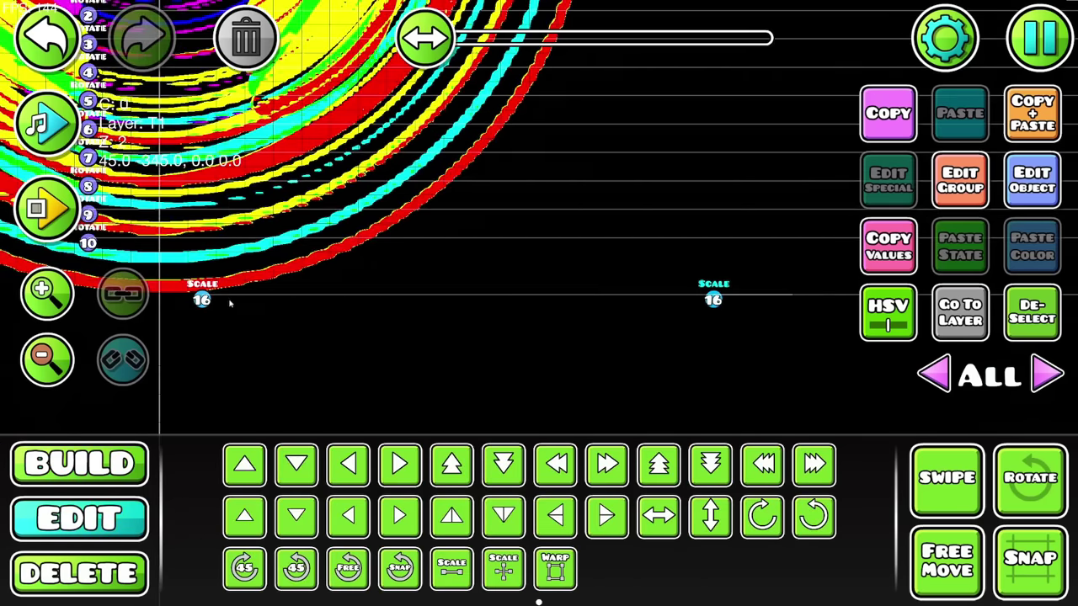
pyautogui.press('Escape')
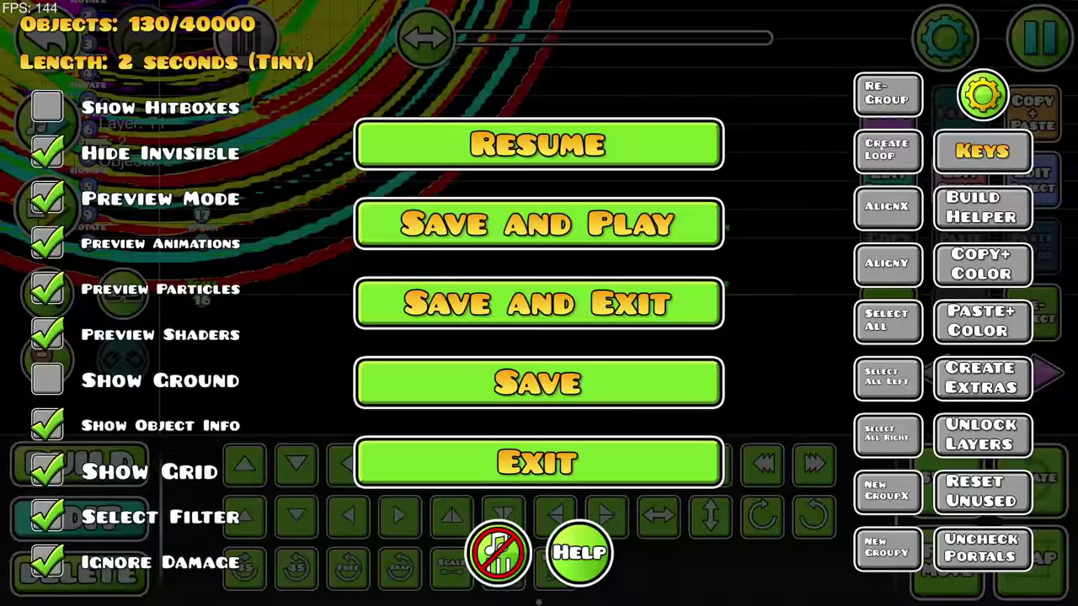
pyautogui.click(581, 145)
pyautogui.click(1032, 312)
# - Playtest the level with the Scale triggers, keeping the ship in the air, and stop the run
pyautogui.press('Return')
pyautogui.press('space')
pyautogui.press('space')
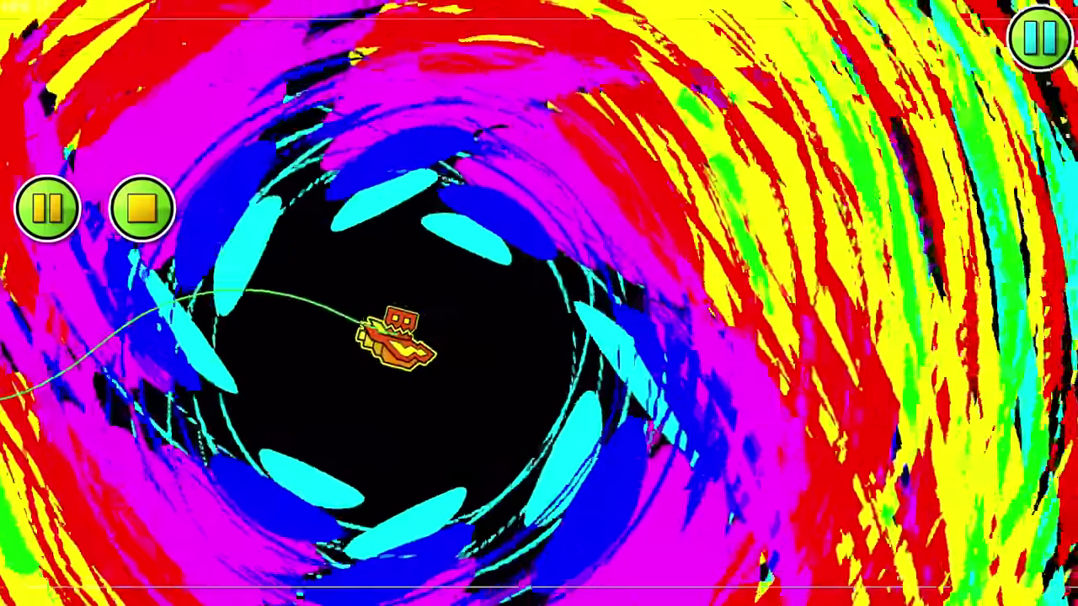
pyautogui.press('space')
pyautogui.press('Return')
# - Return to the Scale triggers, select one of them and open its settings
pyautogui.moveTo(348, 303); pyautogui.dragTo(674, 202)
pyautogui.moveTo(439, 421); pyautogui.dragTo(473, 213)
pyautogui.click(552, 350)
pyautogui.click(1031, 175)
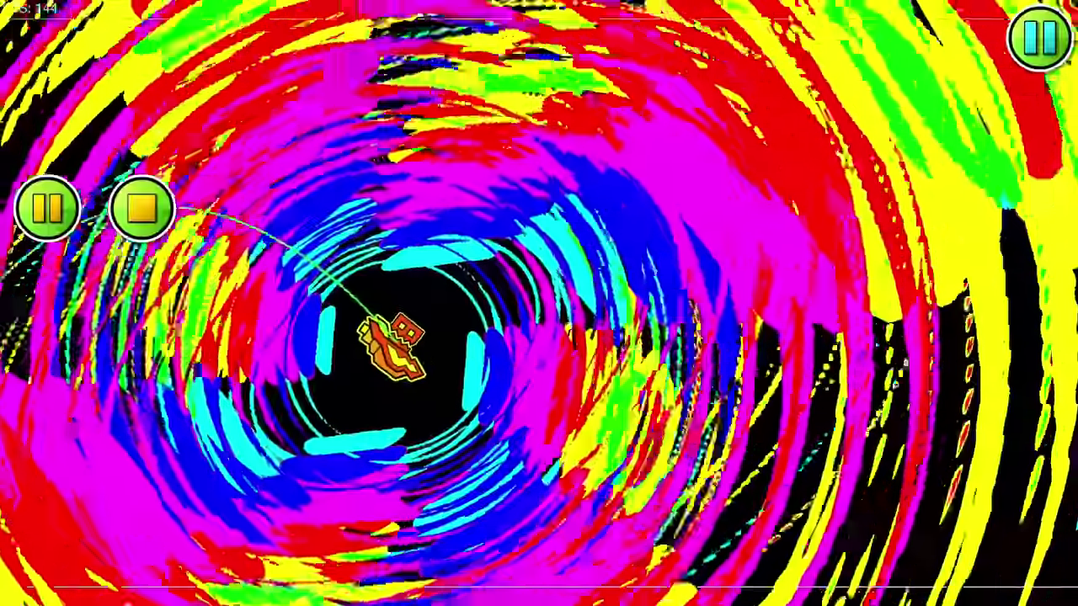
# - Playtest the scaling ring layers, keeping the ship in the air
pyautogui.press('space')
pyautogui.press('space')
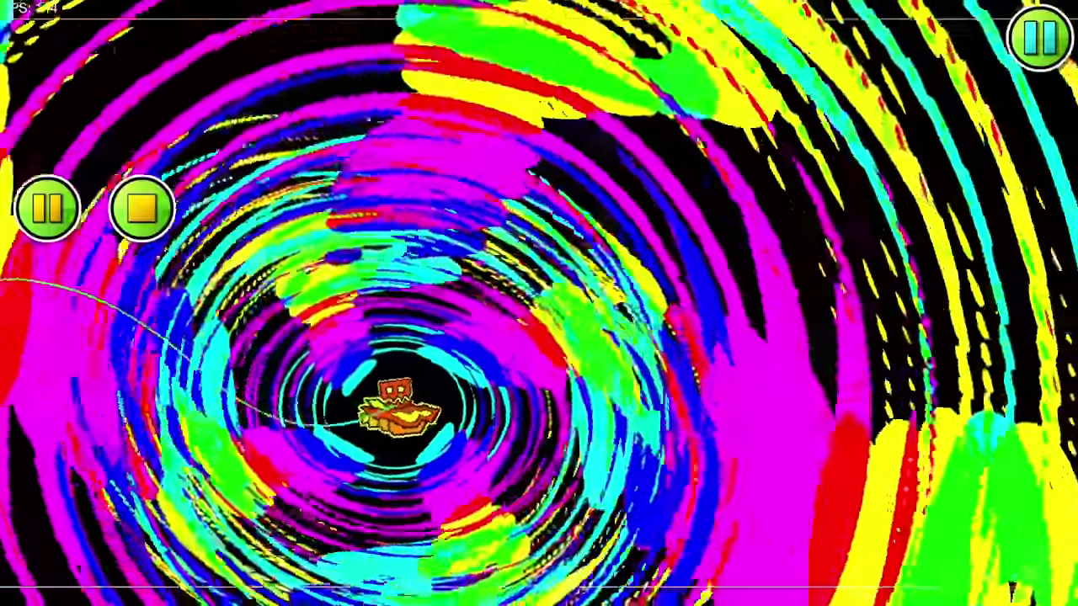
pyautogui.press('space')
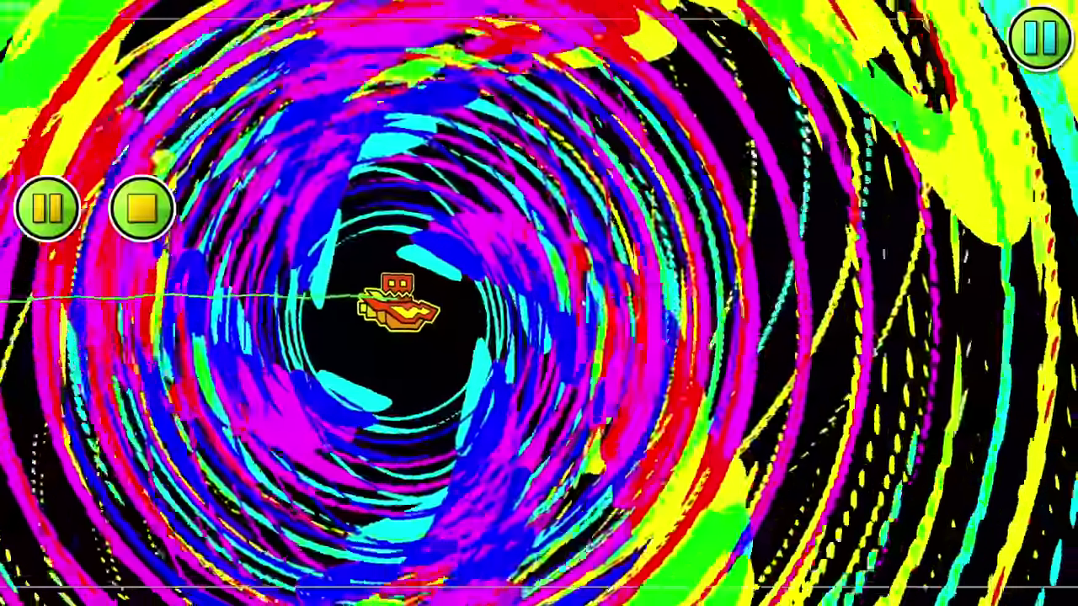